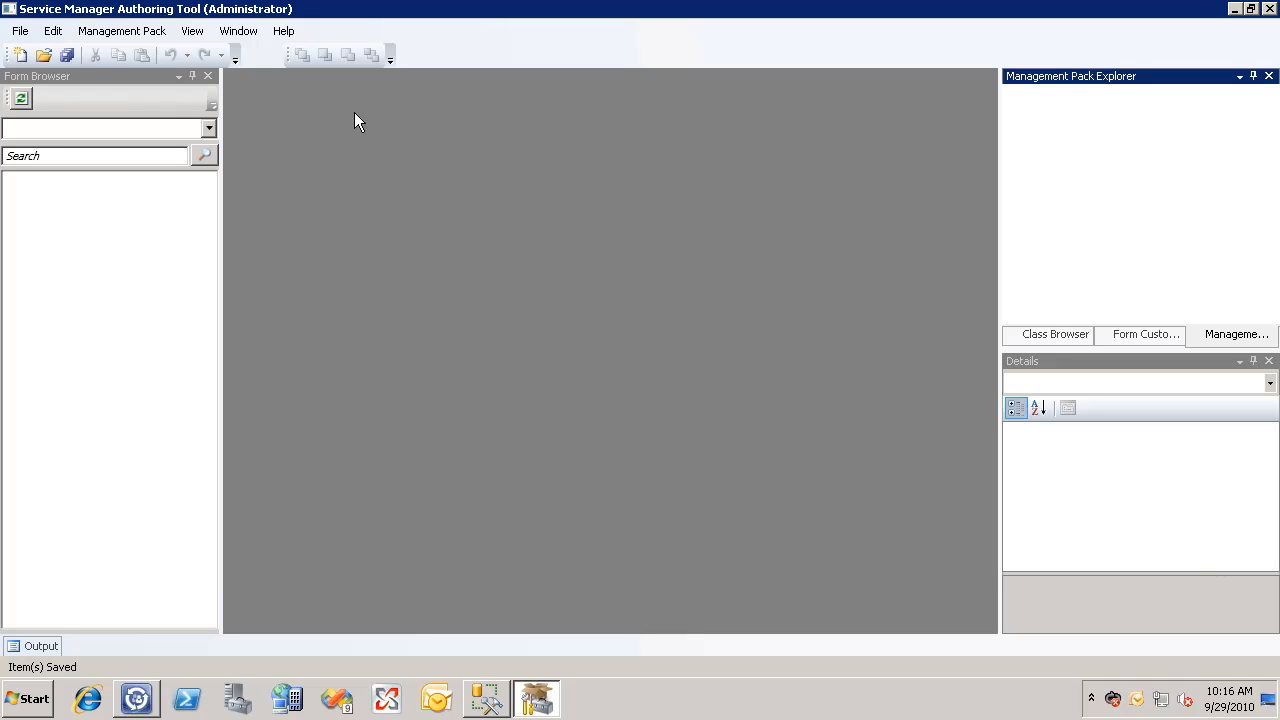
Step: Create a new management pack saved as Customer.Library in the Demo folder
left_click(20, 31)
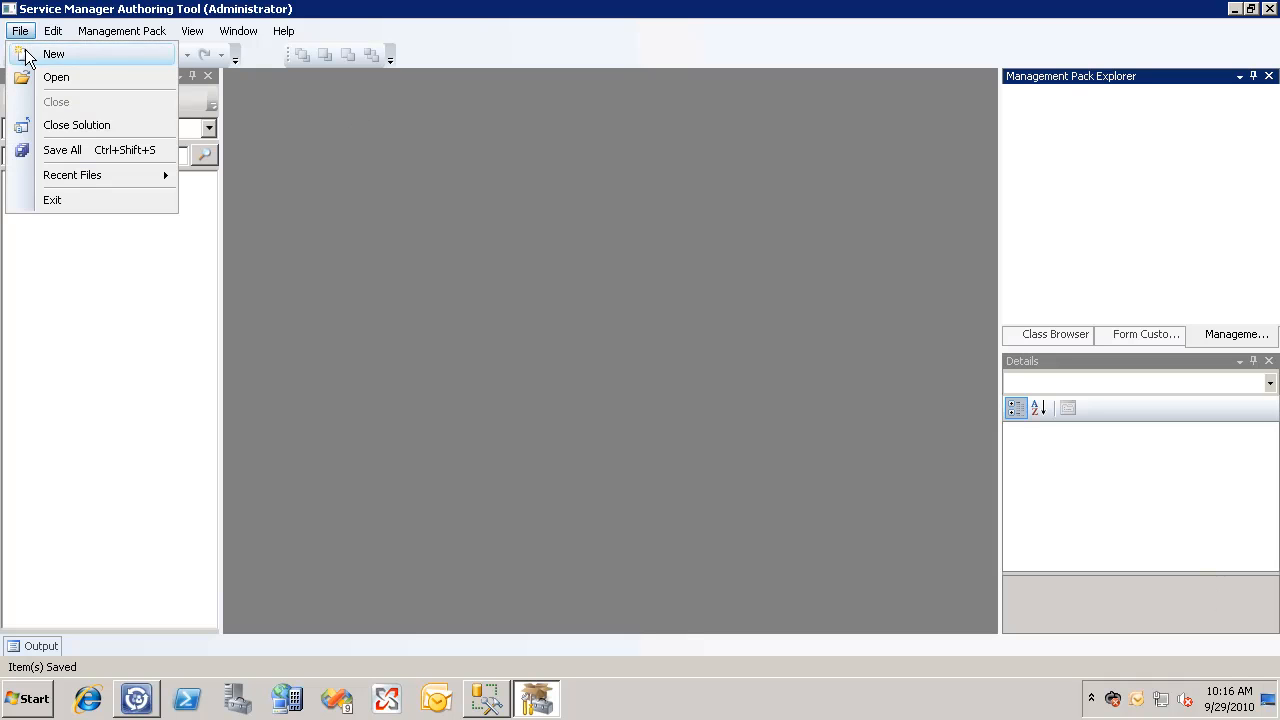
left_click(53, 54)
key("BackSpace")
type("Cu")
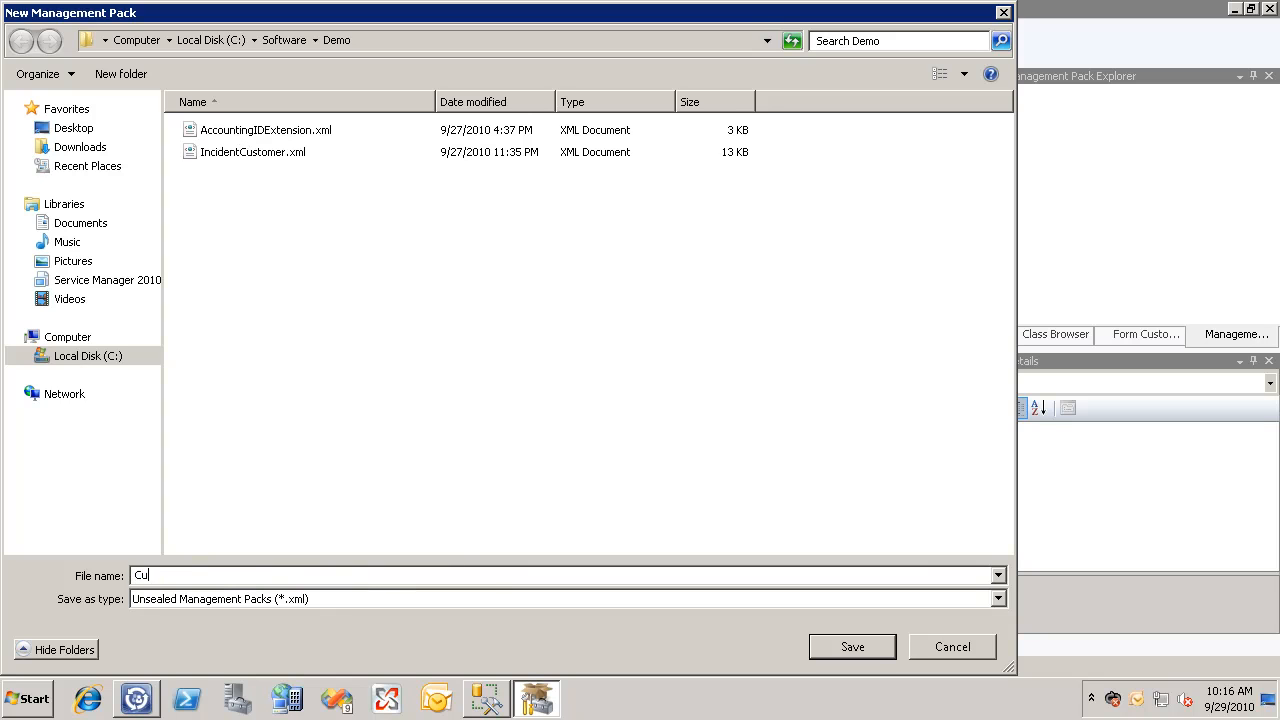
type("stomer.Library")
left_click(826, 650)
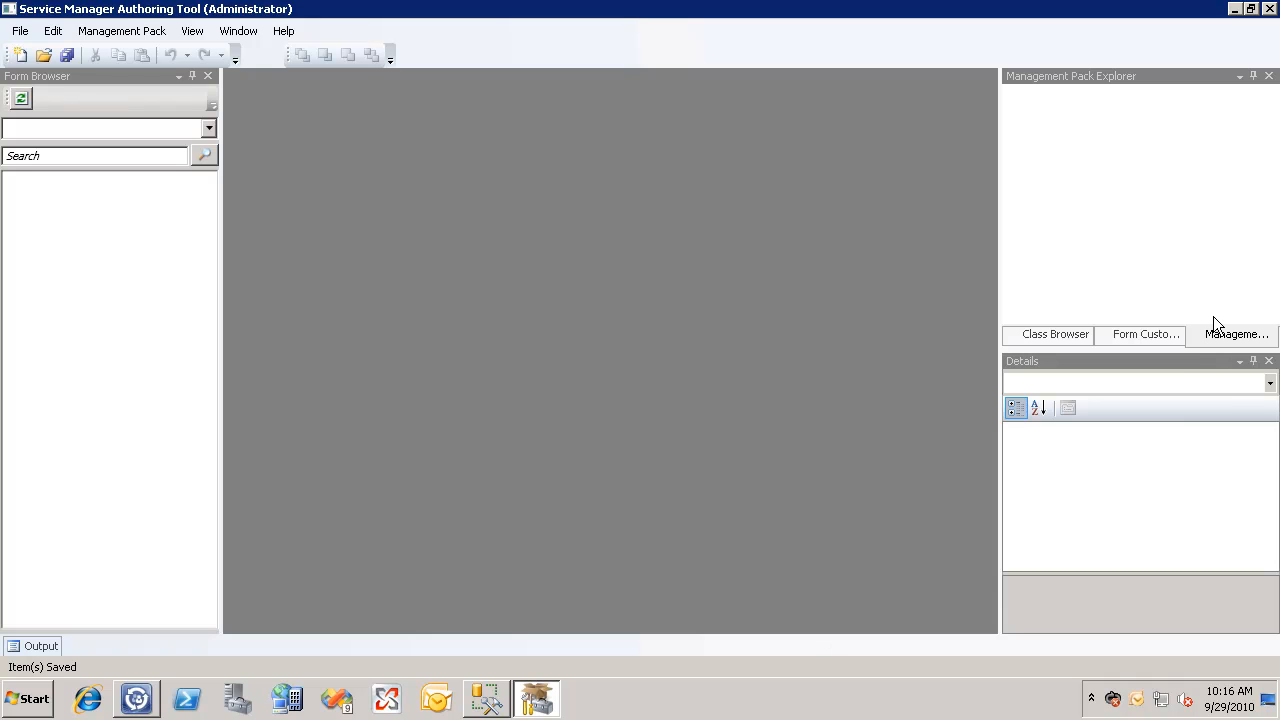
left_click(1068, 147)
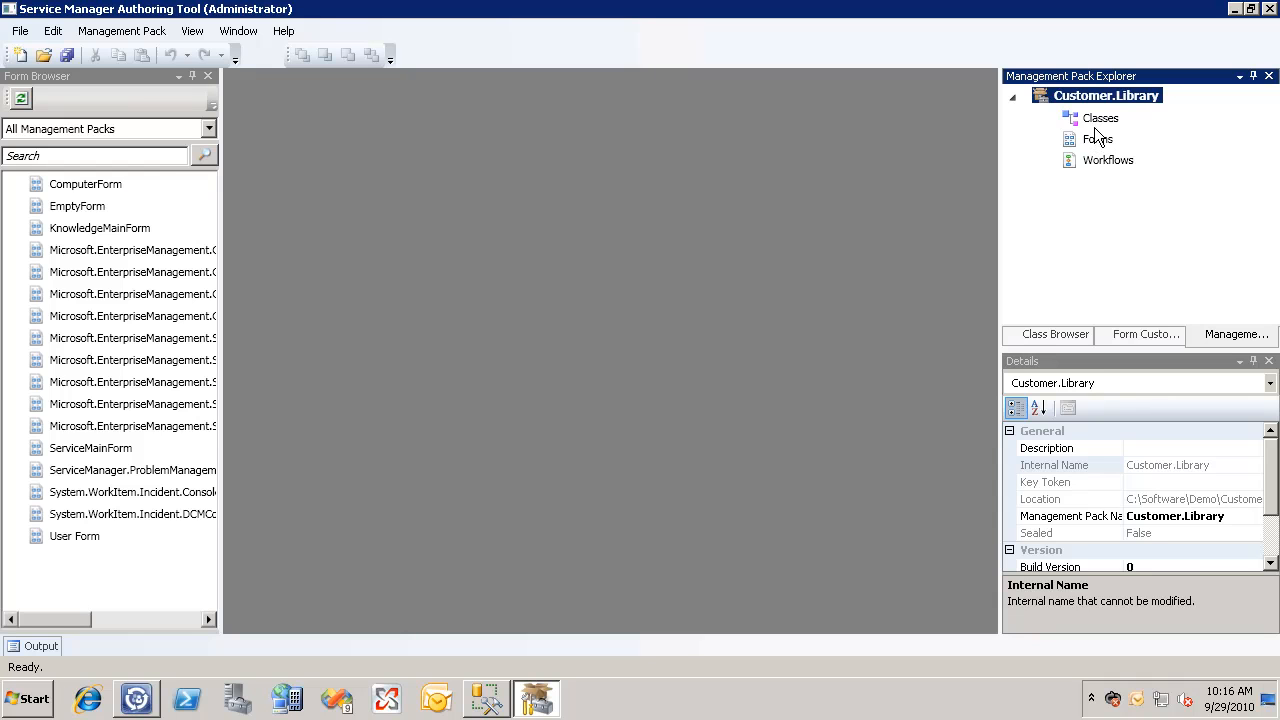
Step: Create a configuration item class with the internal name Customer in the Customer.Library management pack
left_click(1097, 120)
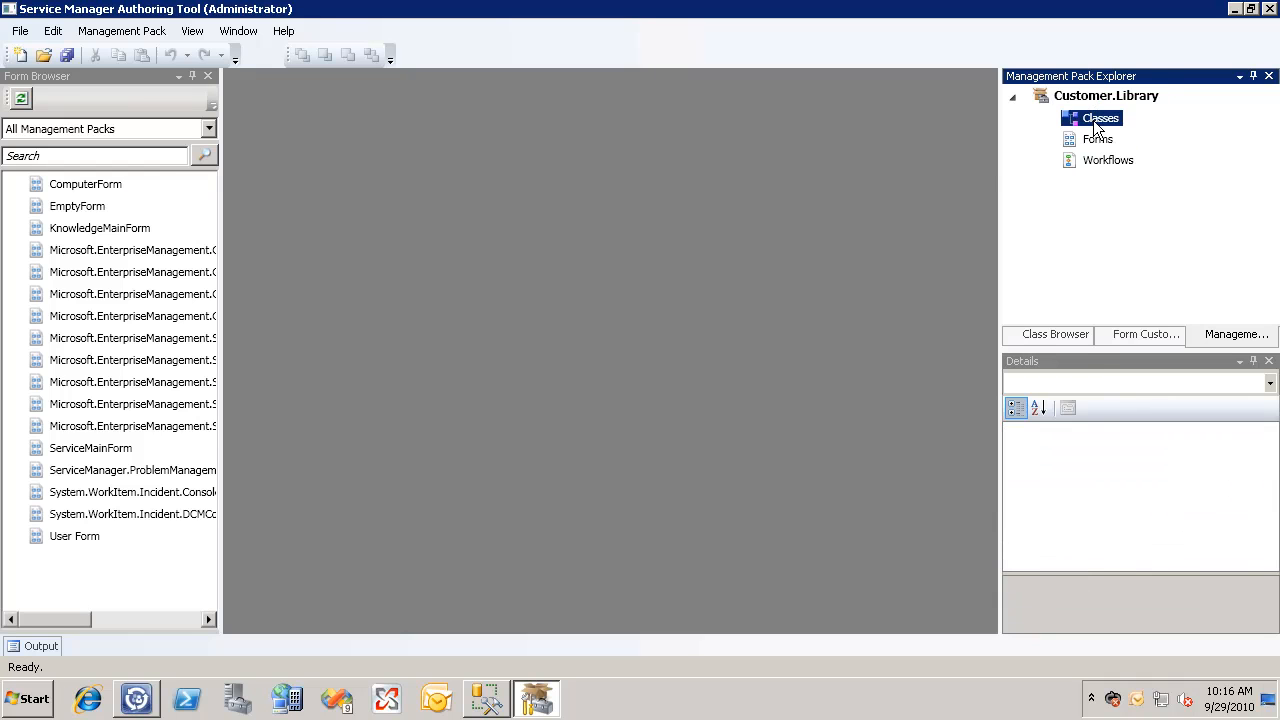
right_click(1097, 120)
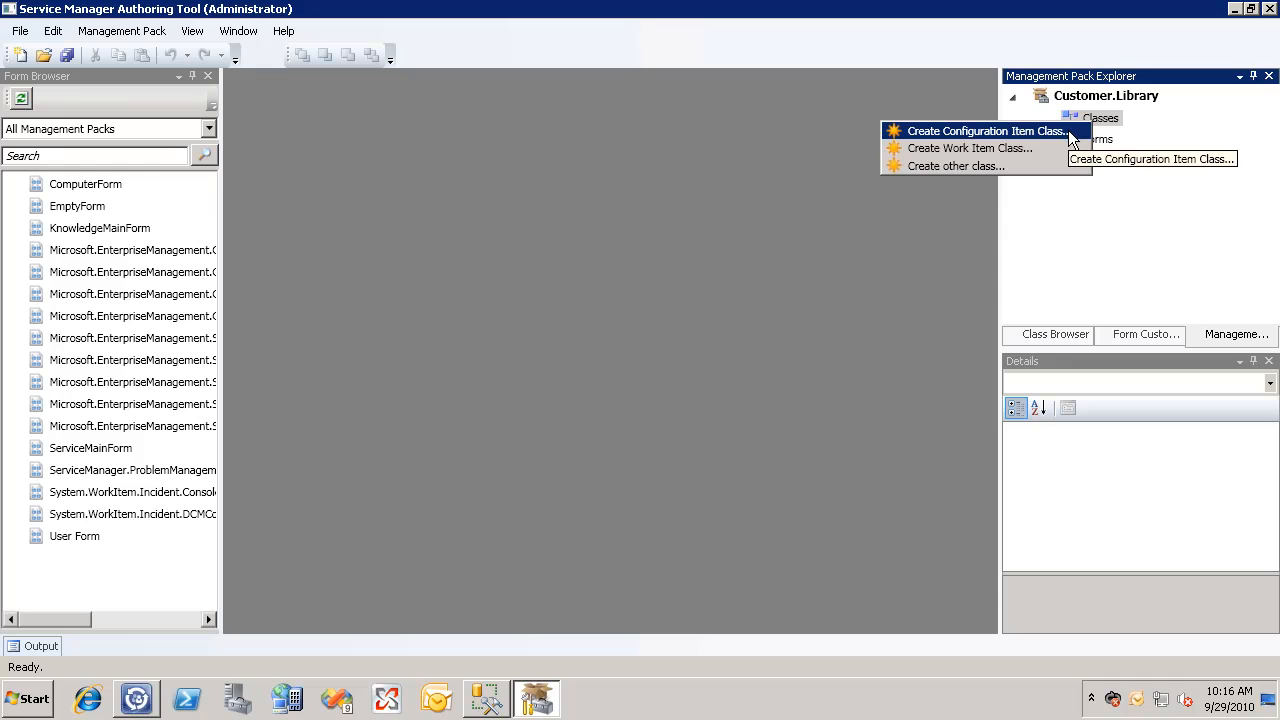
left_click(1070, 131)
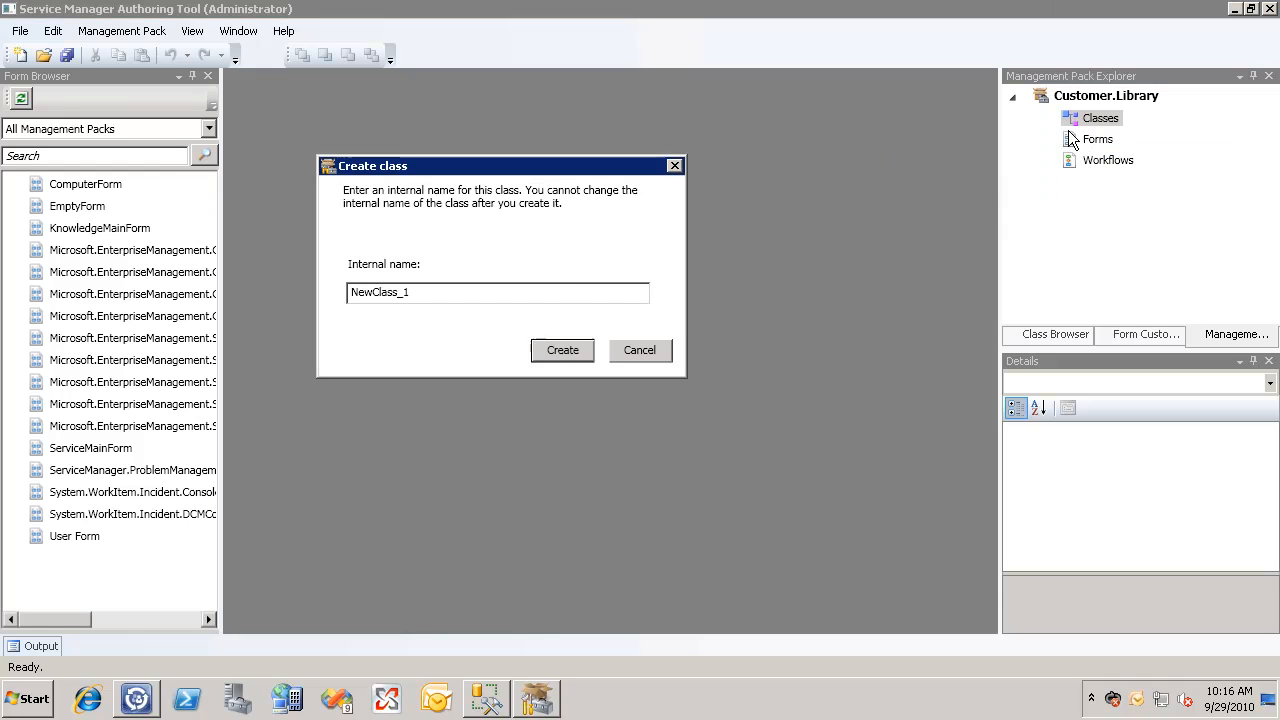
double_click(574, 292)
key("BackSpace")
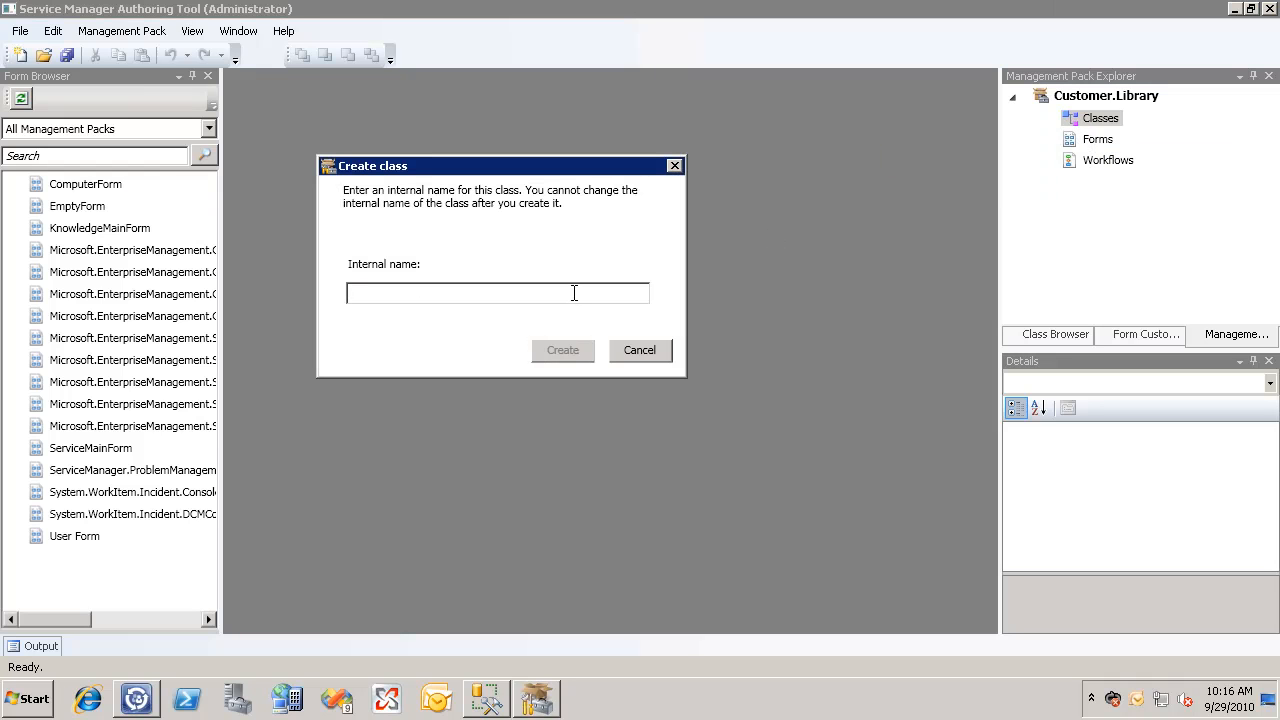
type("Customer")
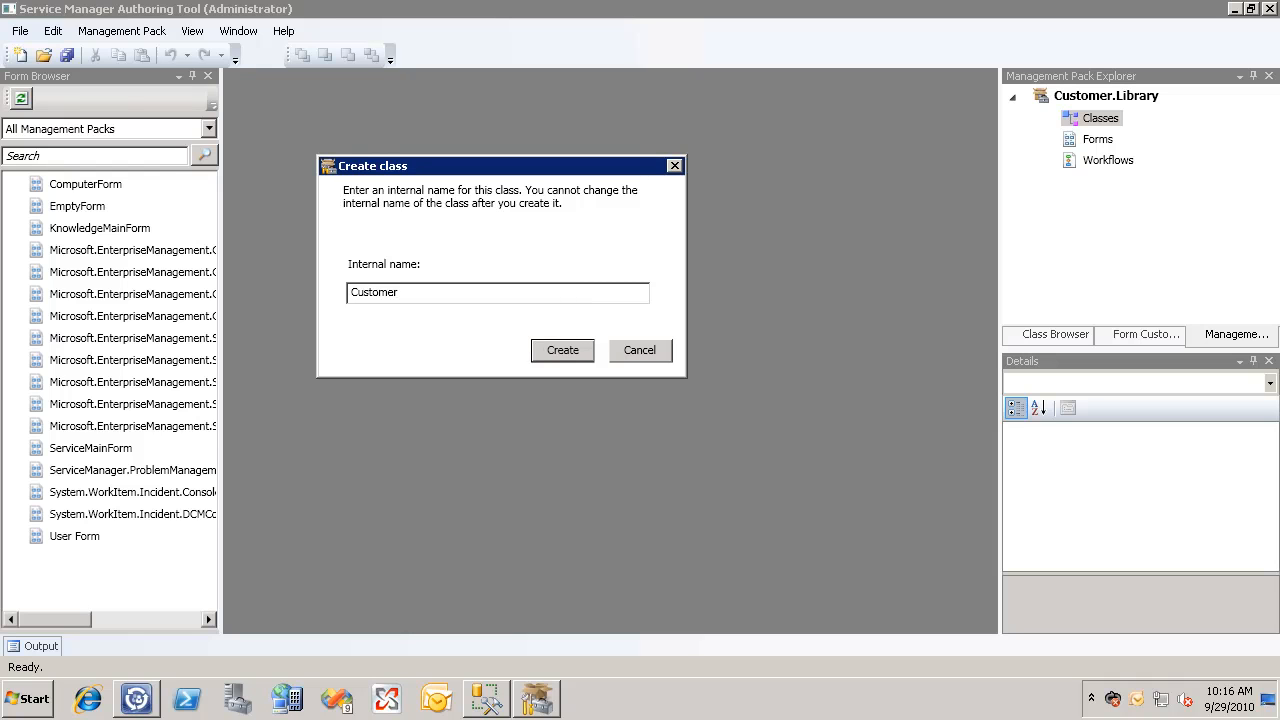
key("Return")
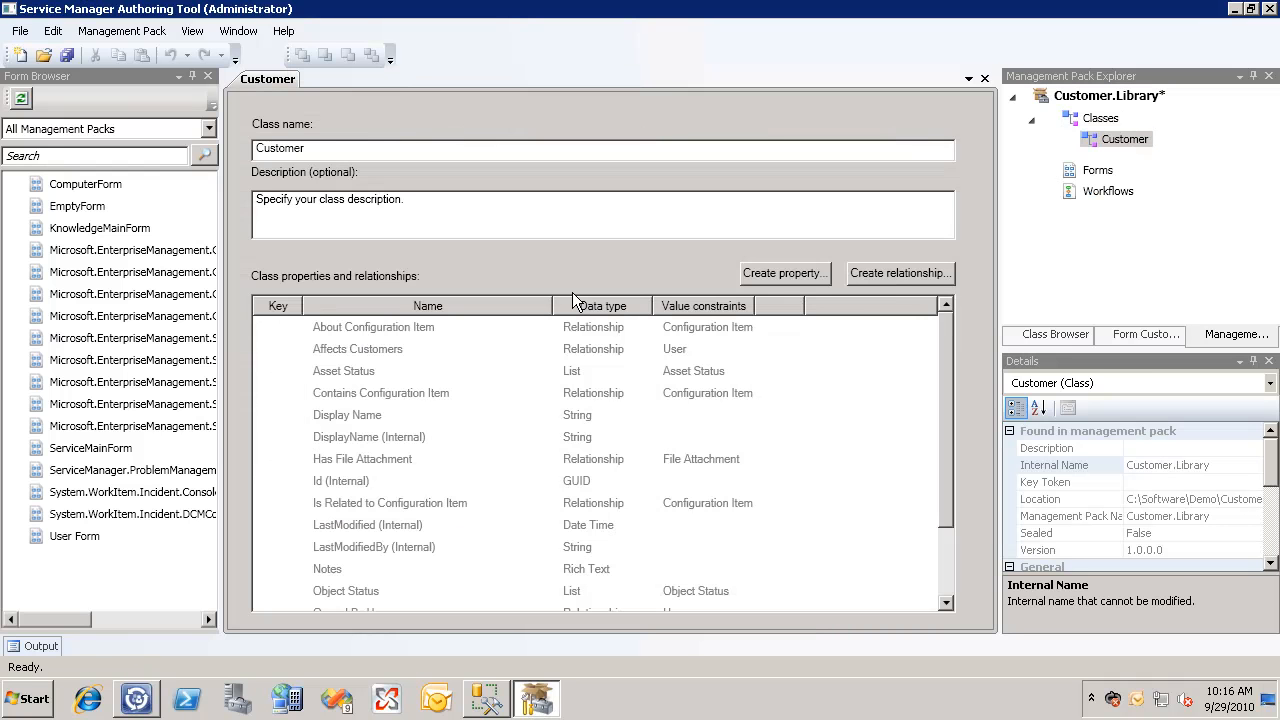
Step: Delete the default key property Property_4 from the Customer class
scroll(933, 467, "down", 2)
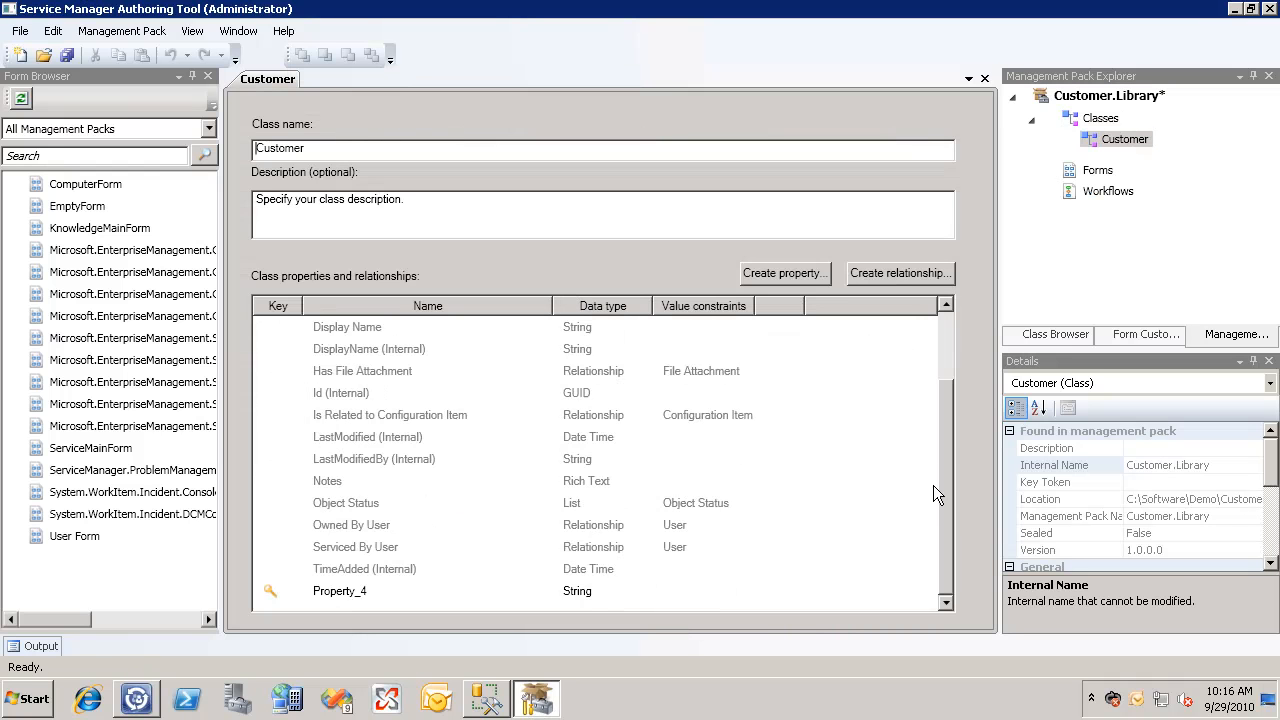
left_click(578, 594)
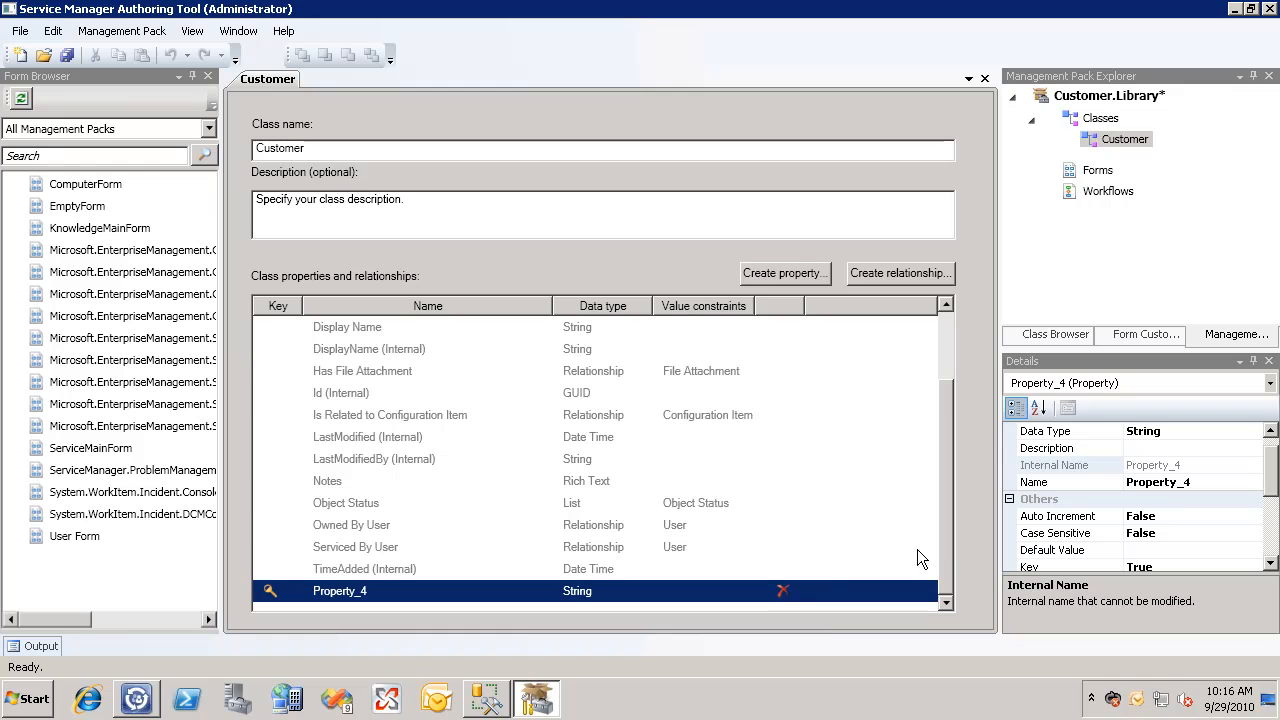
left_click_drag(942, 548, 939, 489)
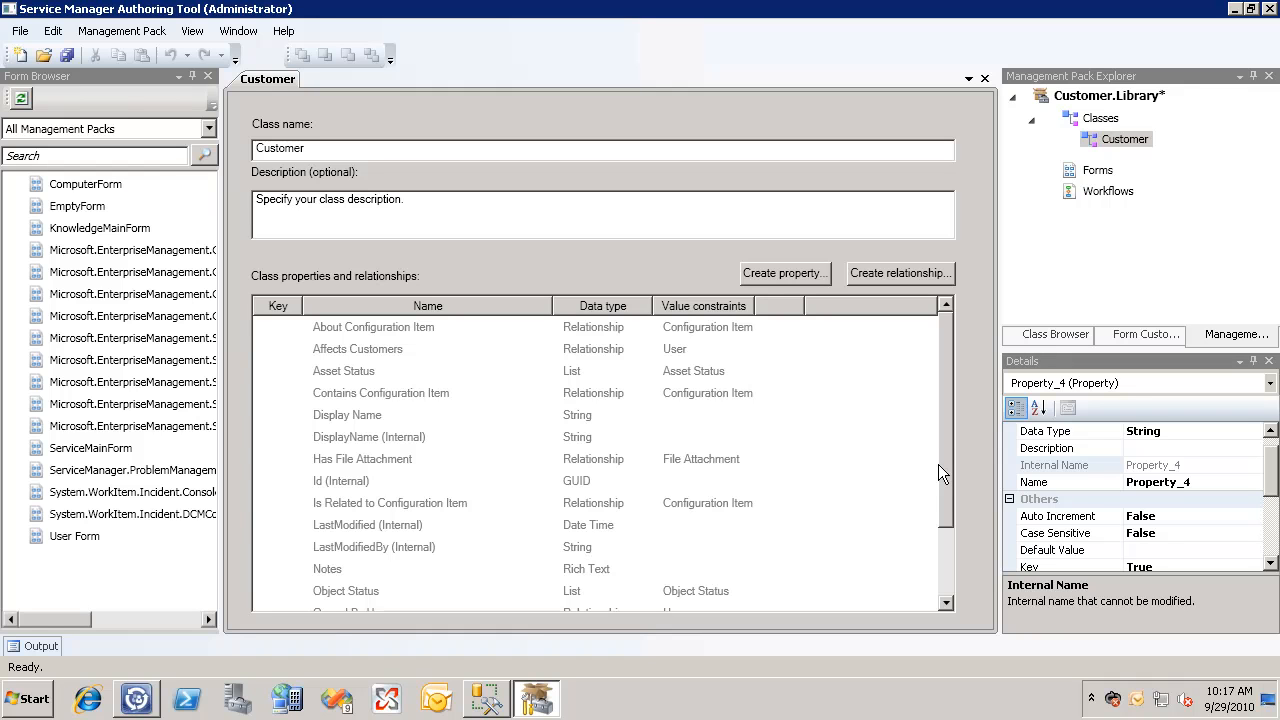
left_click_drag(938, 471, 938, 574)
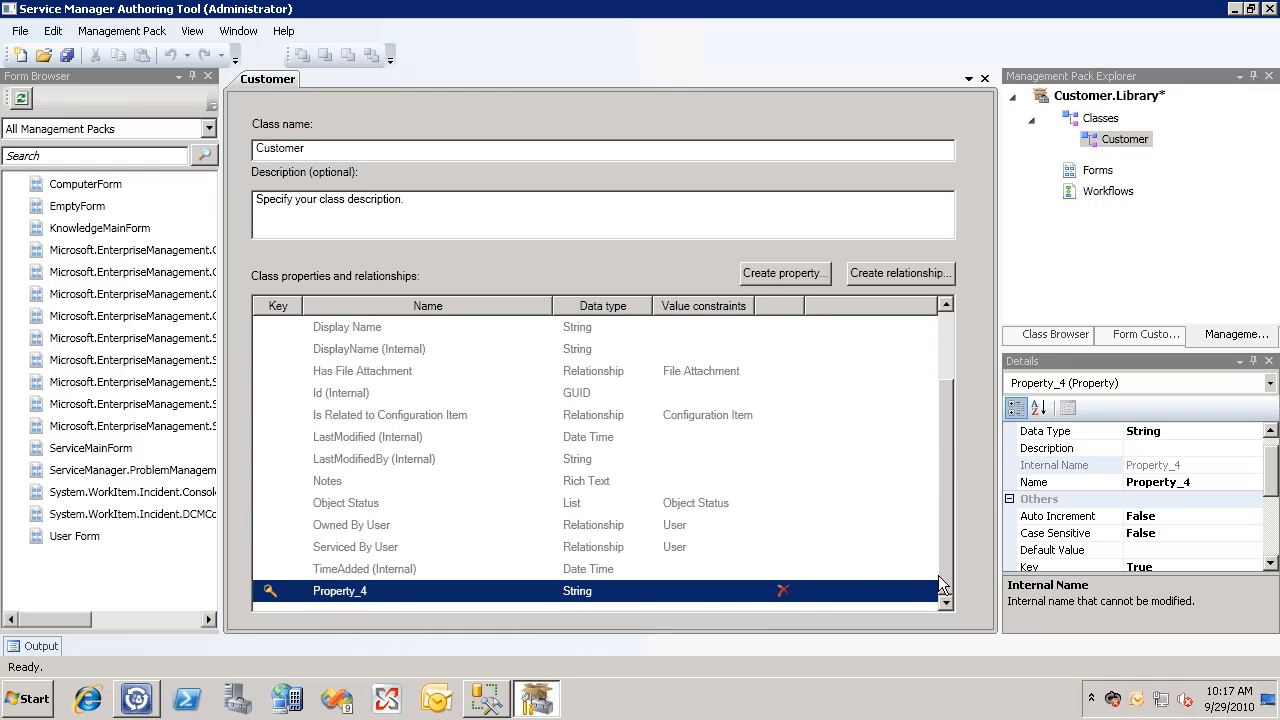
left_click(783, 590)
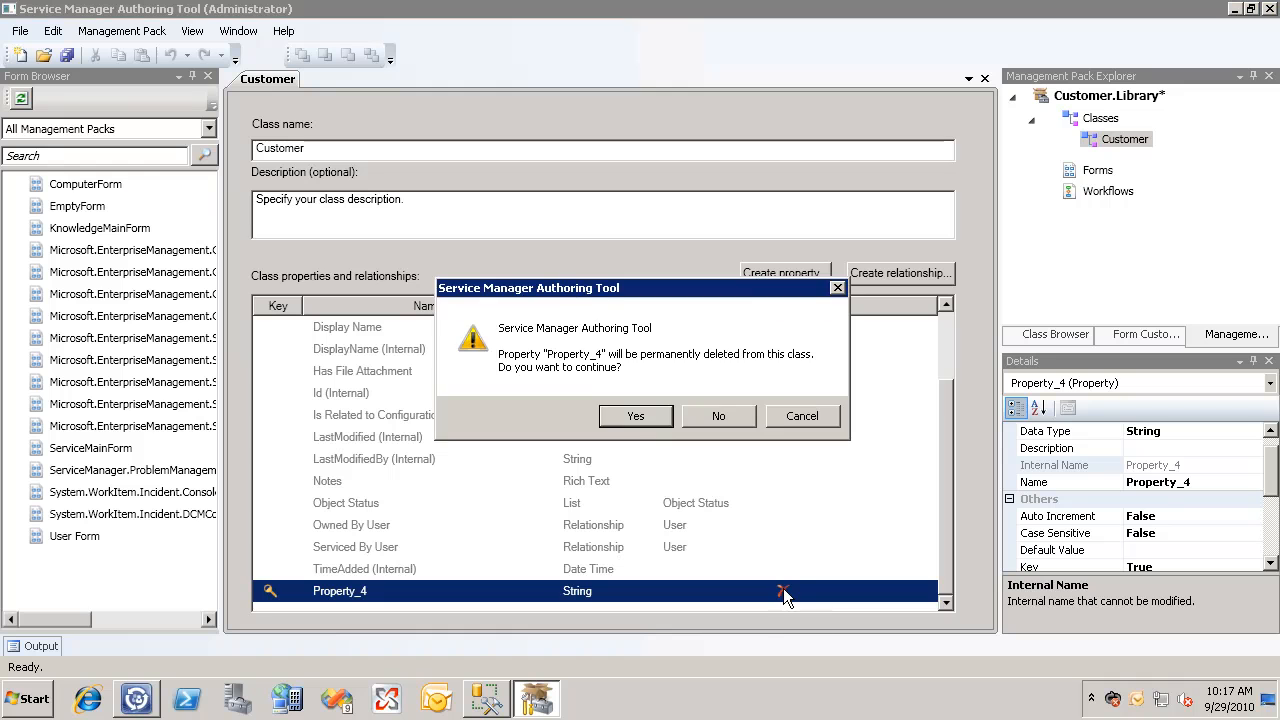
left_click(638, 418)
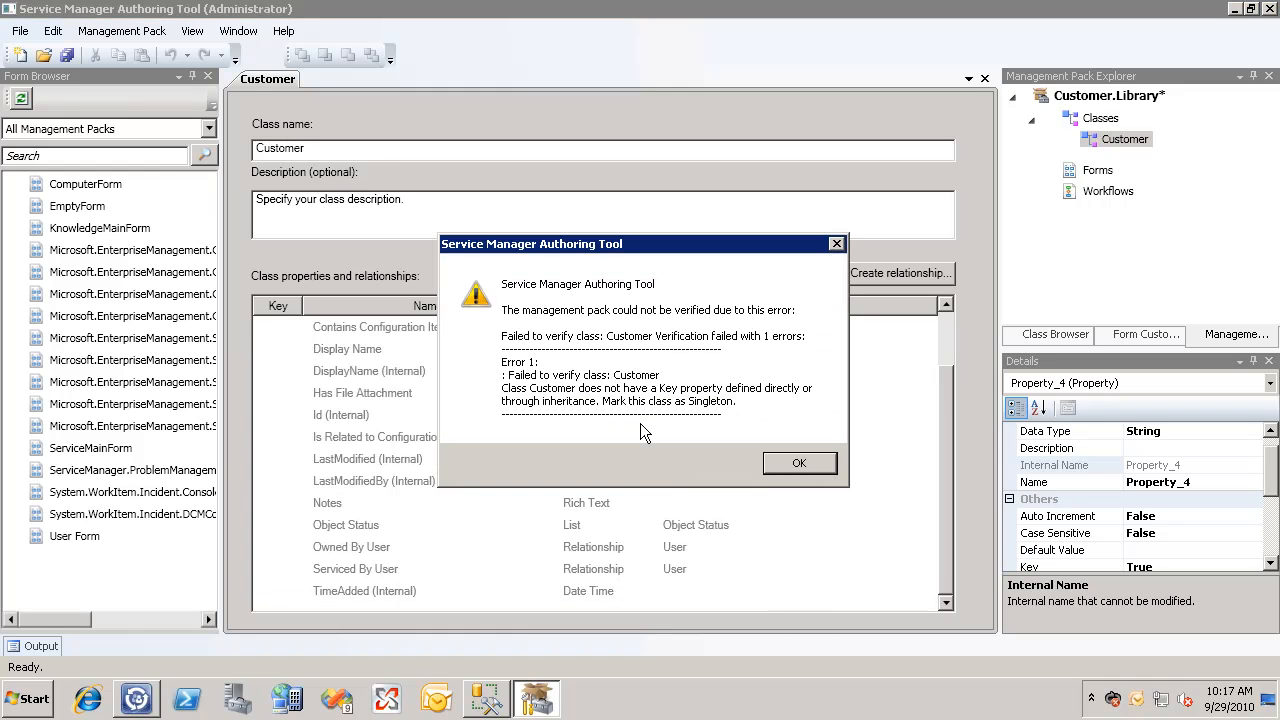
left_click(780, 464)
Step: Add a property with the internal name CustomerID to the Customer class
left_click(798, 275)
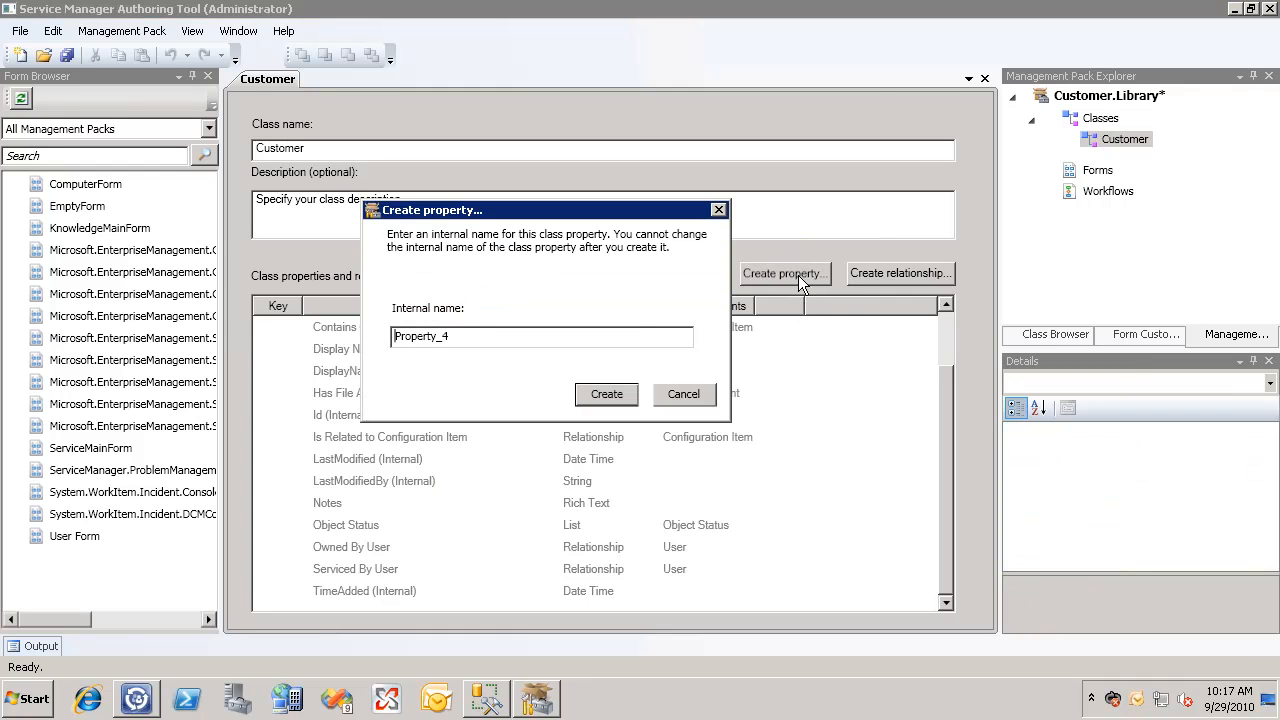
double_click(627, 338)
type("CustomerID")
key("Return")
left_click(798, 469)
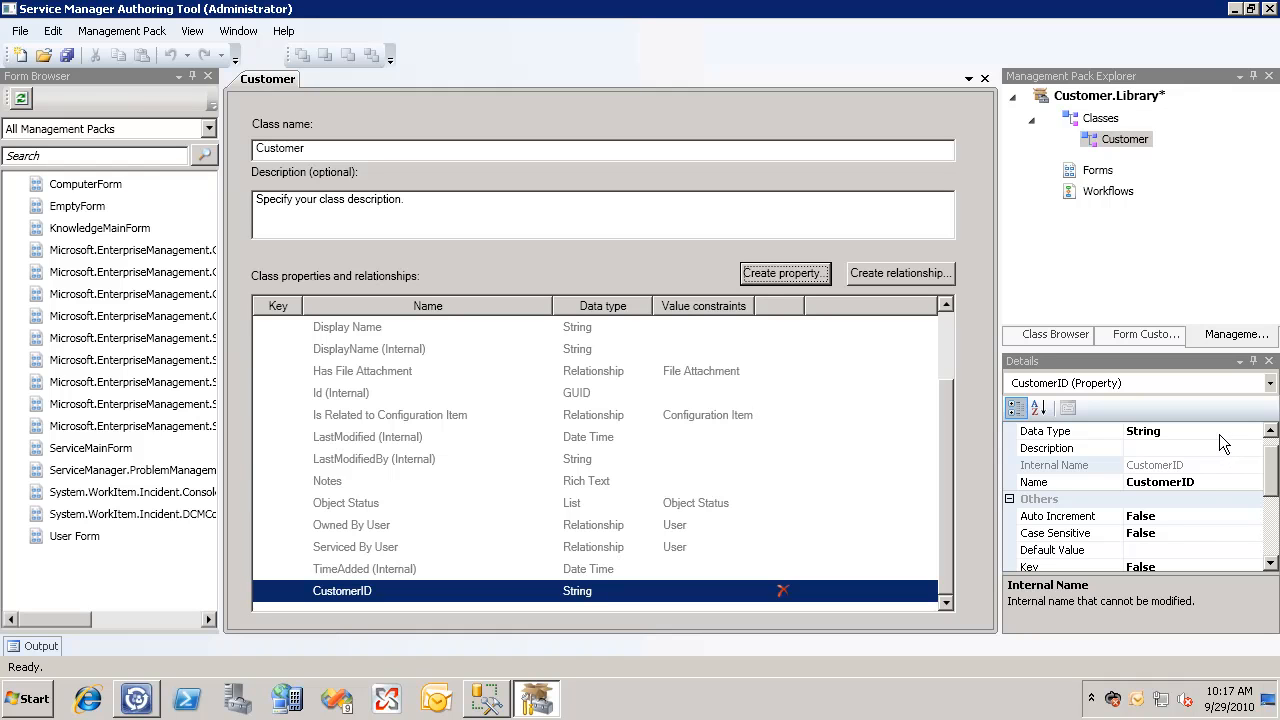
Step: Set Auto Increment to True and the default value to {0} for the CustomerID property
double_click(1205, 518)
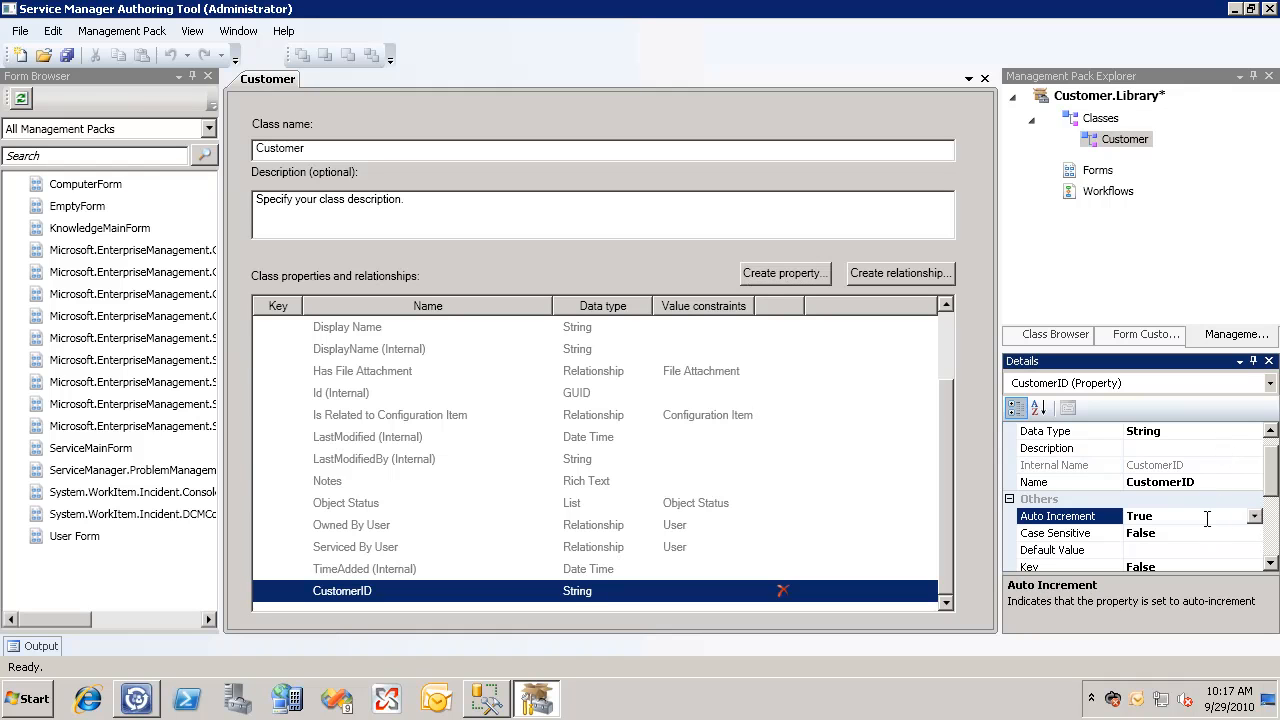
left_click(1215, 550)
type("{0")
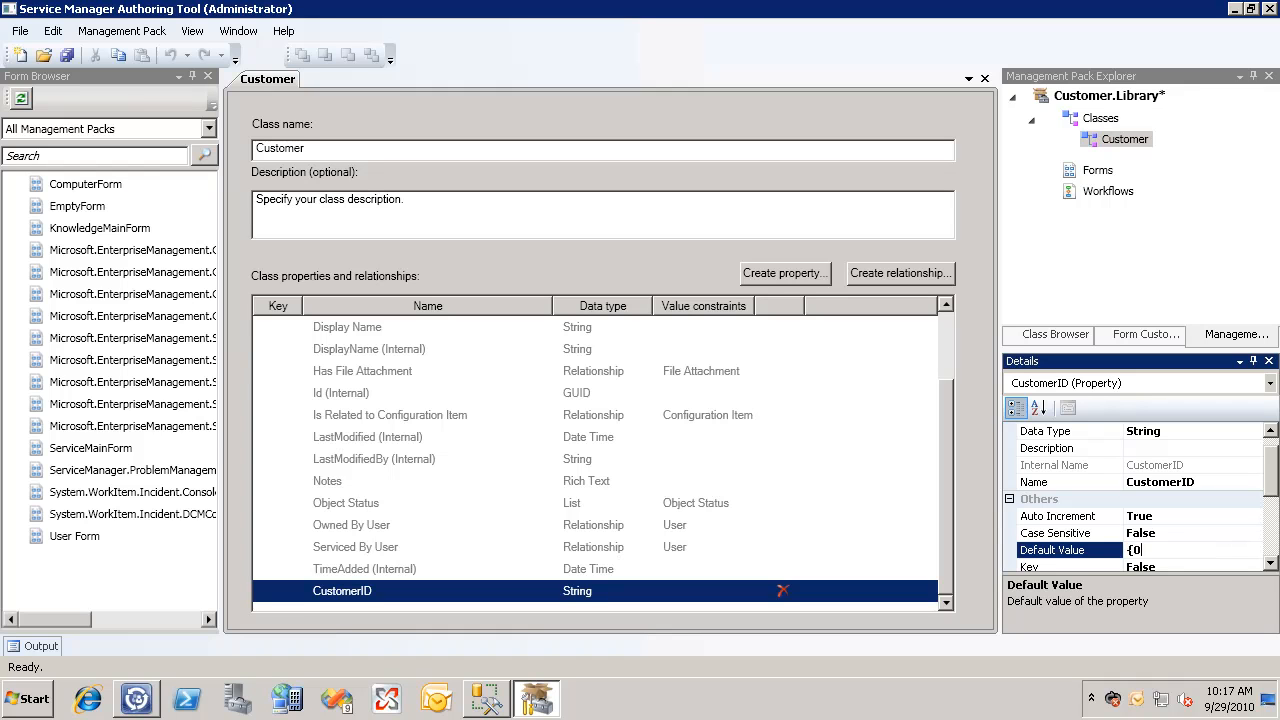
type("}")
Step: Rename the CustomerID property's display name as Customer ID and make it the key property
left_click_drag(1274, 487, 1274, 500)
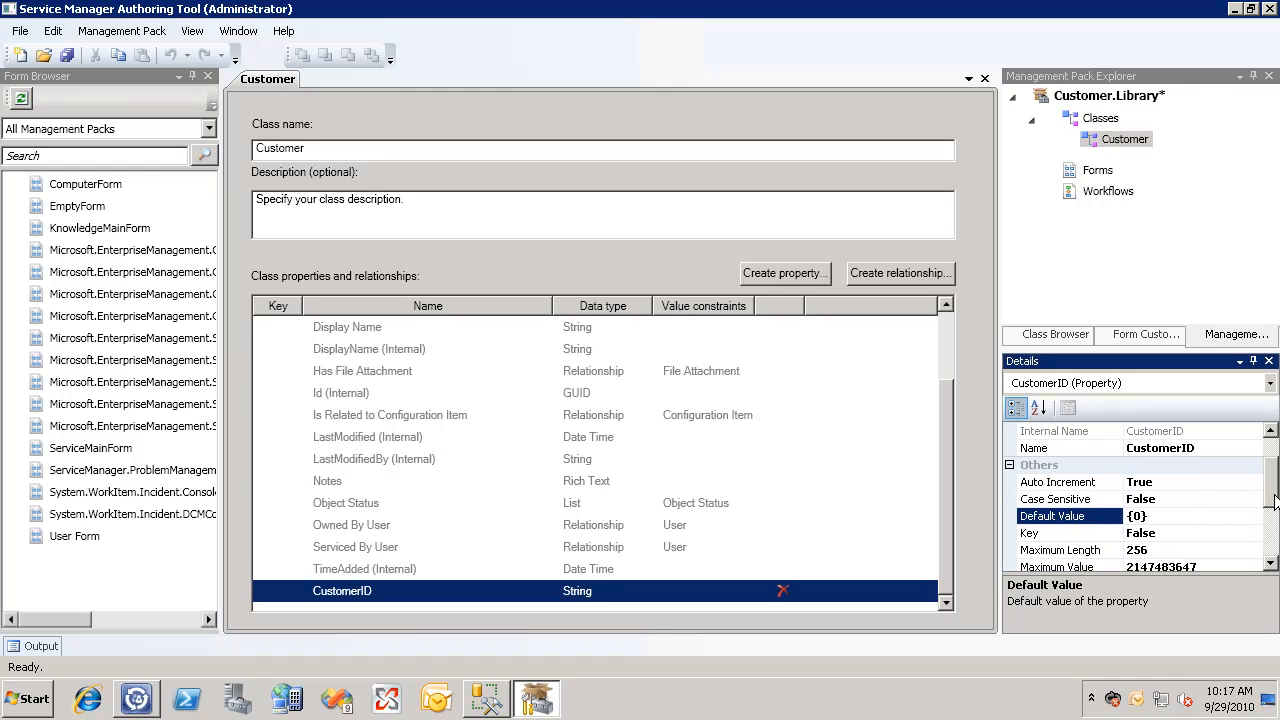
left_click(1183, 449)
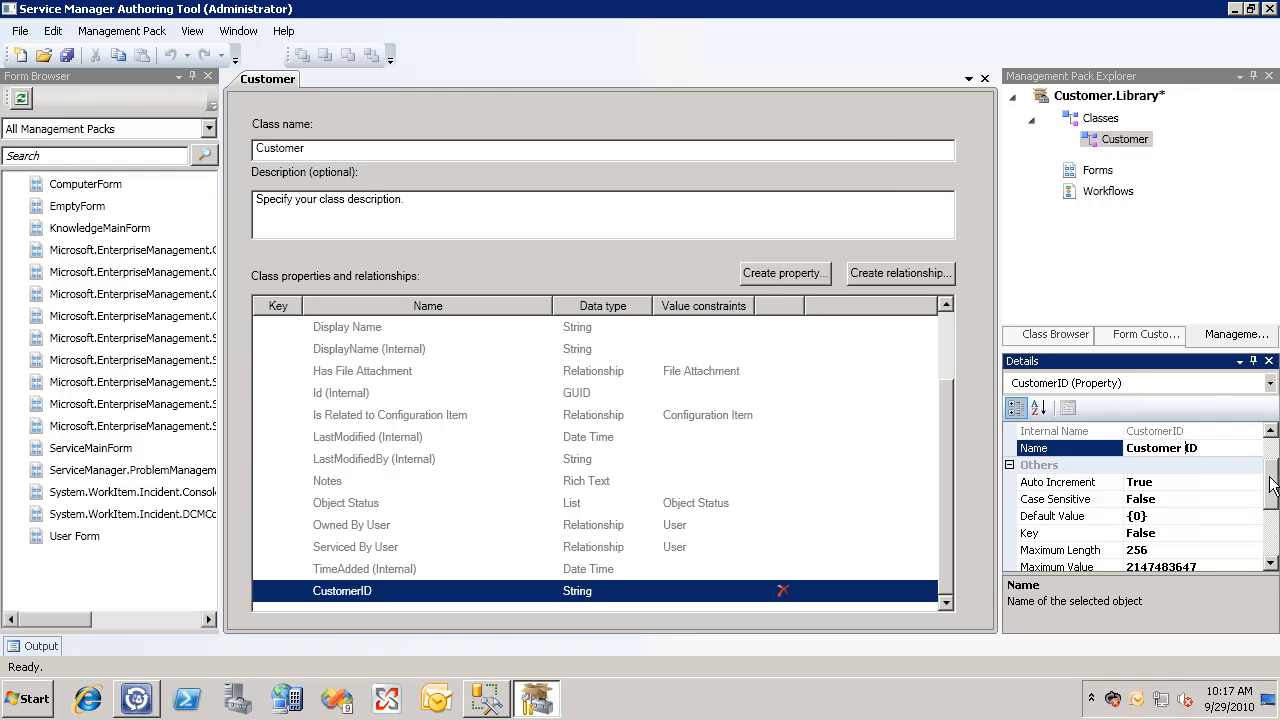
left_click_drag(1272, 484, 1270, 501)
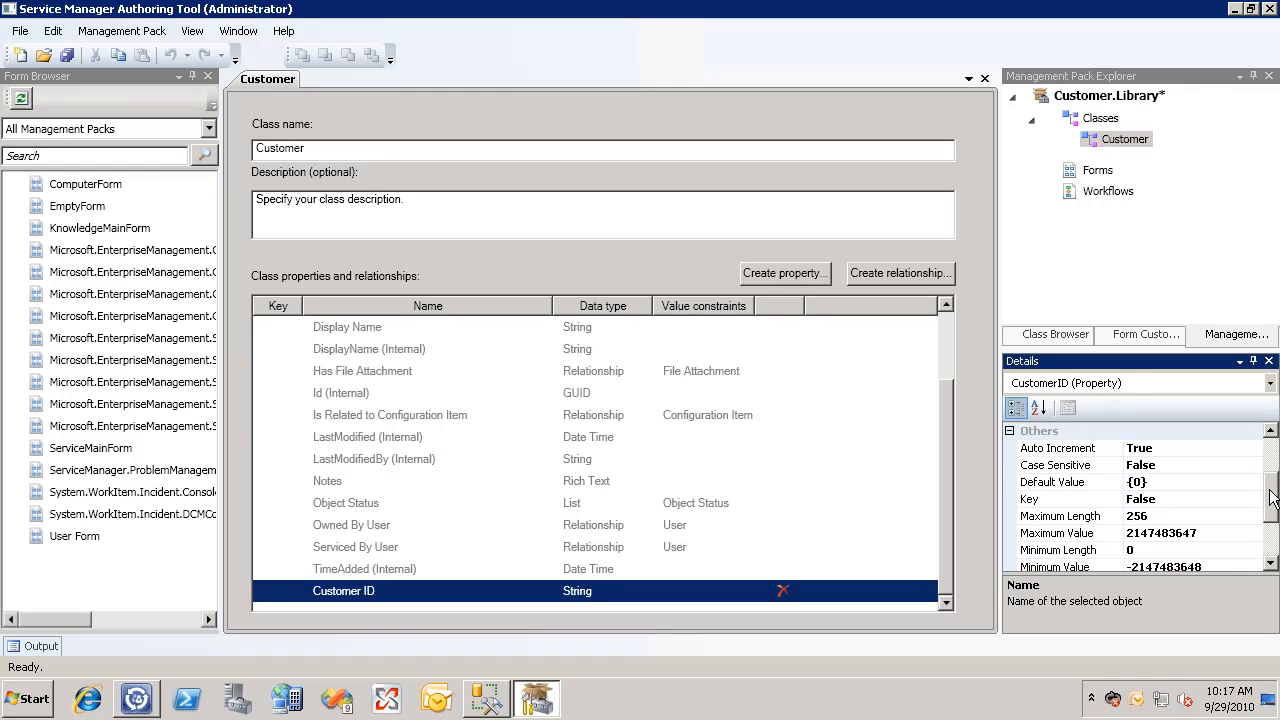
double_click(1208, 498)
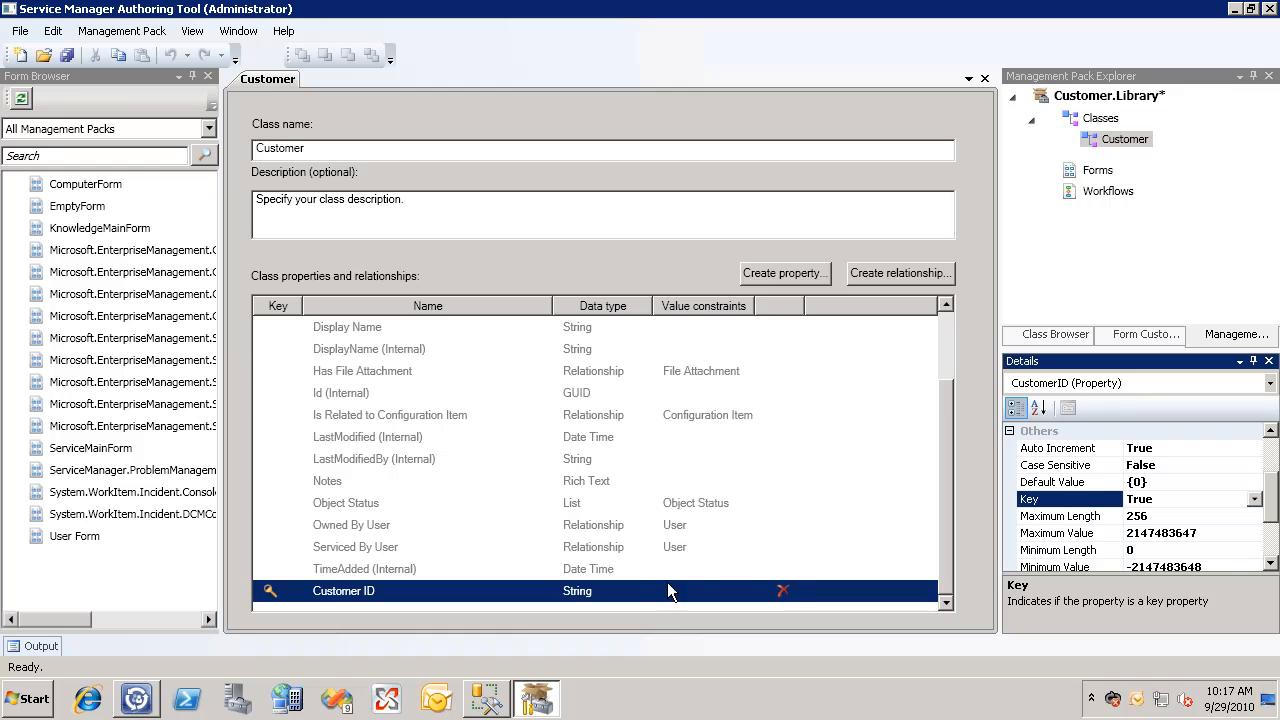
left_click_drag(1274, 512, 1272, 473)
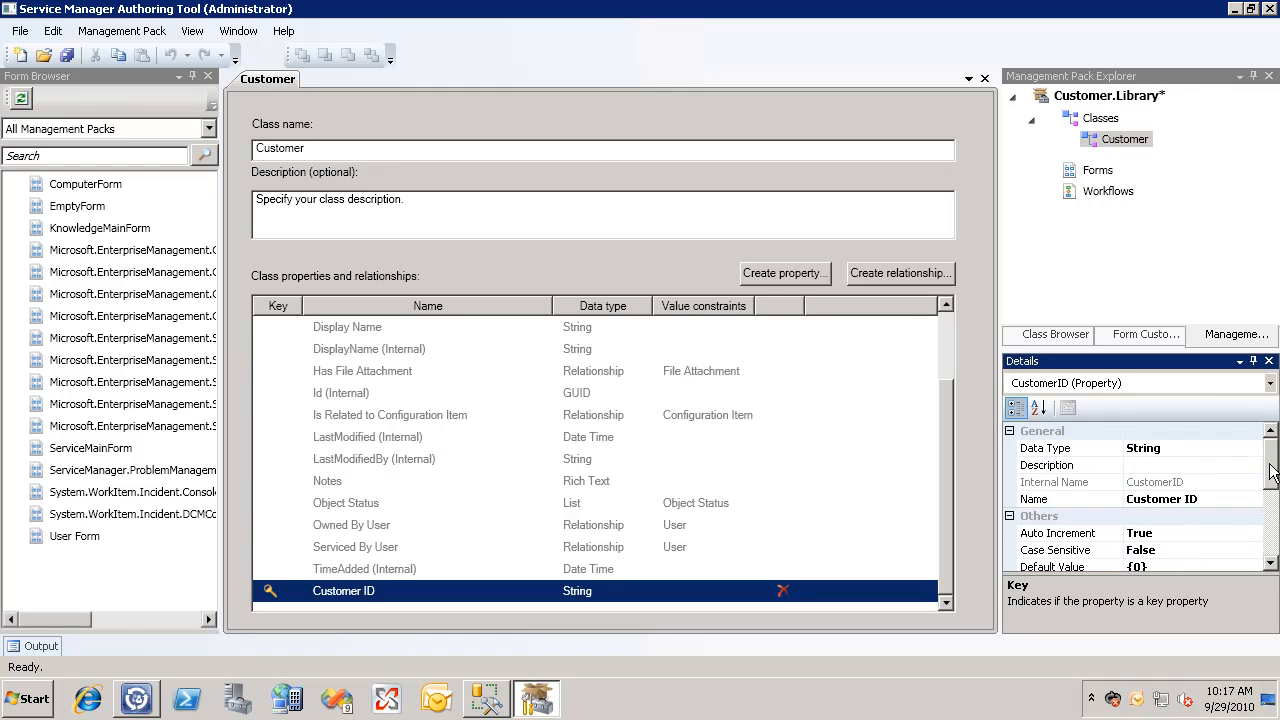
Step: Add a property with the internal name CustomerName to the Customer class
left_click(798, 272)
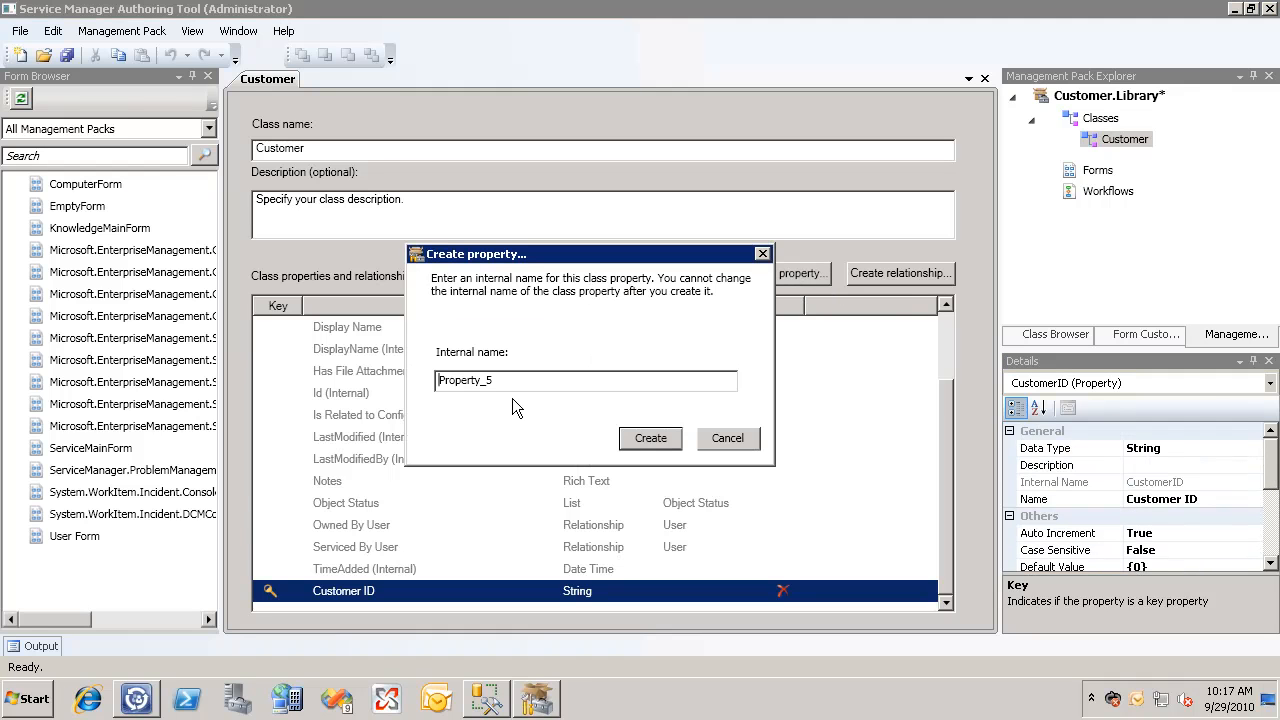
double_click(510, 382)
type("Customer Name")
key("Return")
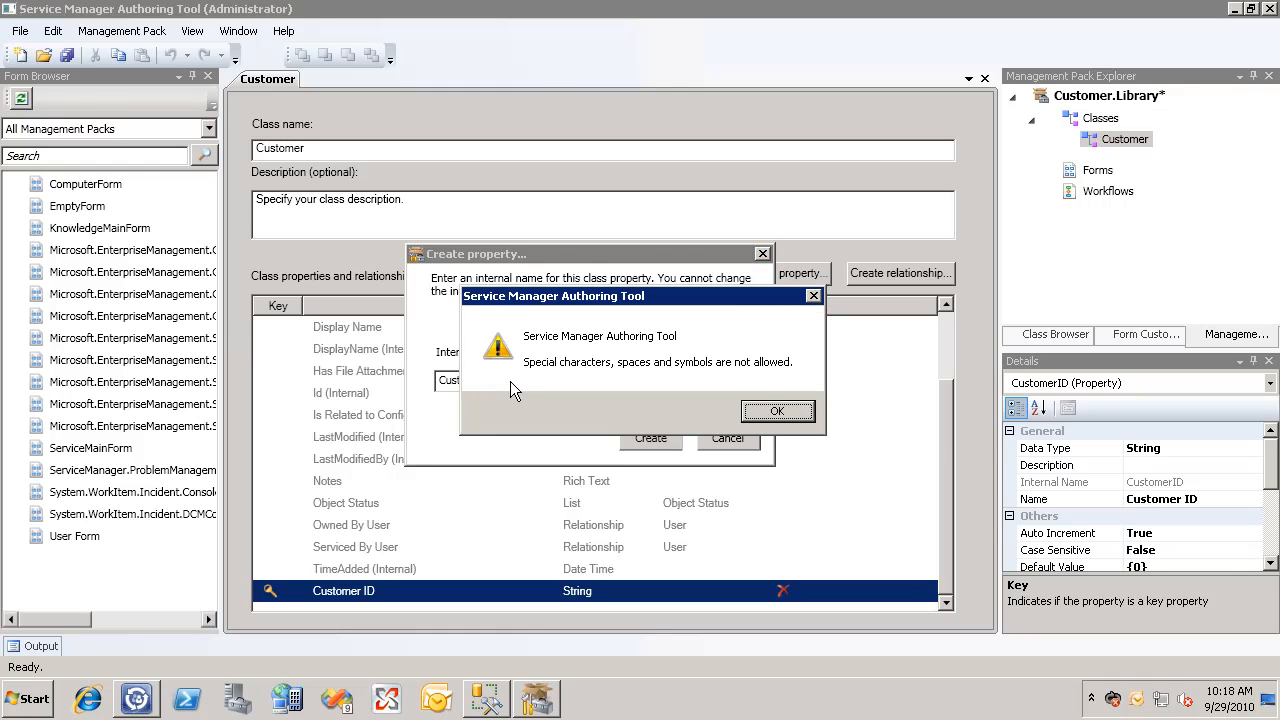
key("Return")
key("BackSpace")
key("Return")
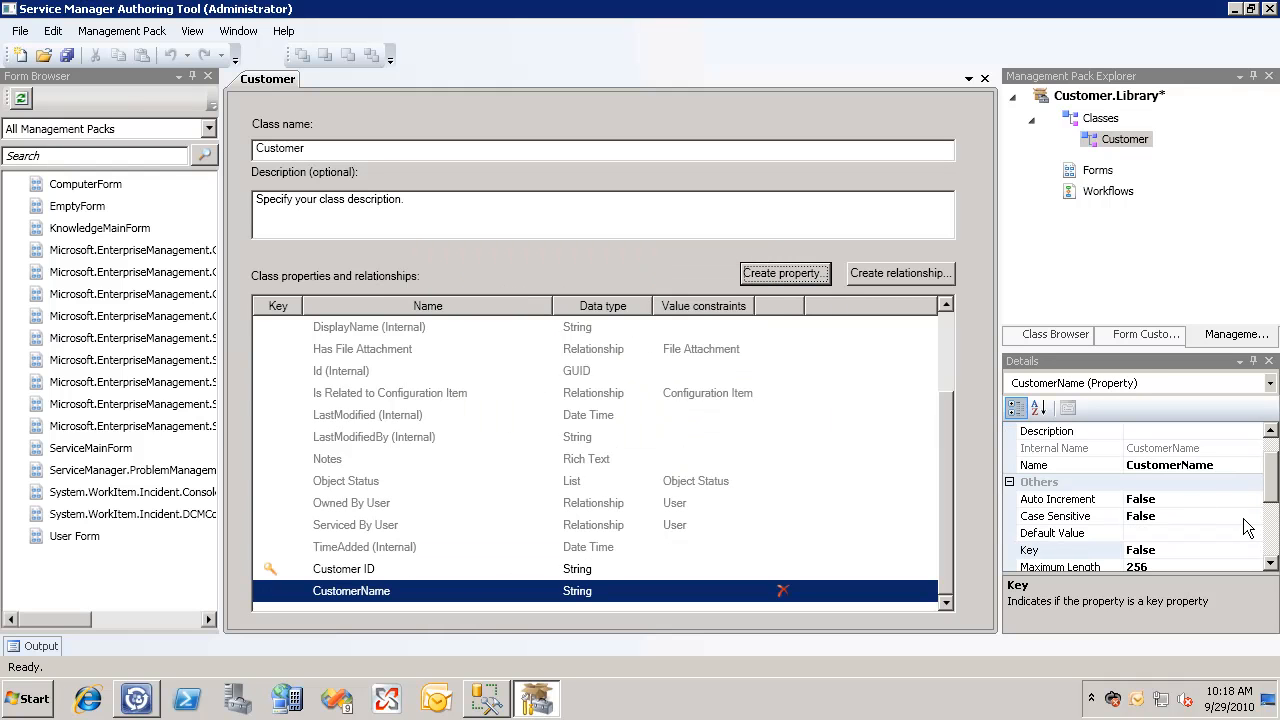
Step: Change the display name of the CustomerName property to Customer Name
left_click(1185, 465)
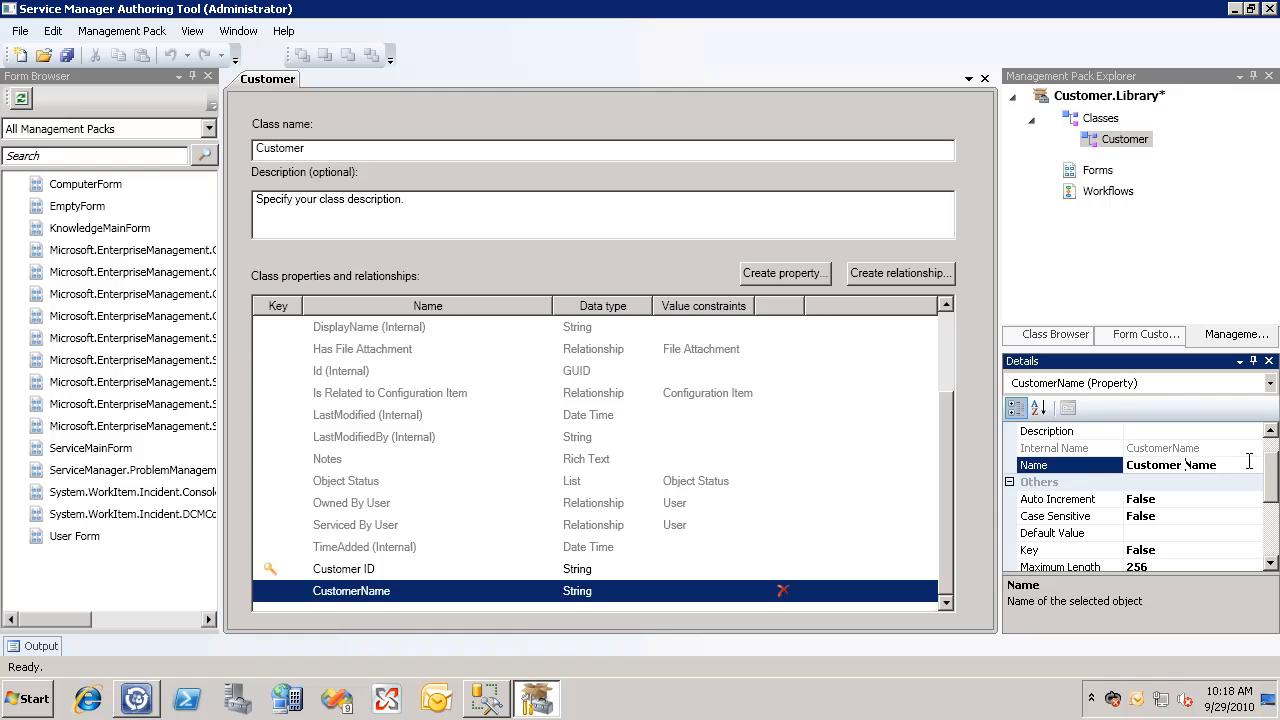
key("Return")
scroll(1276, 485, "down", 3)
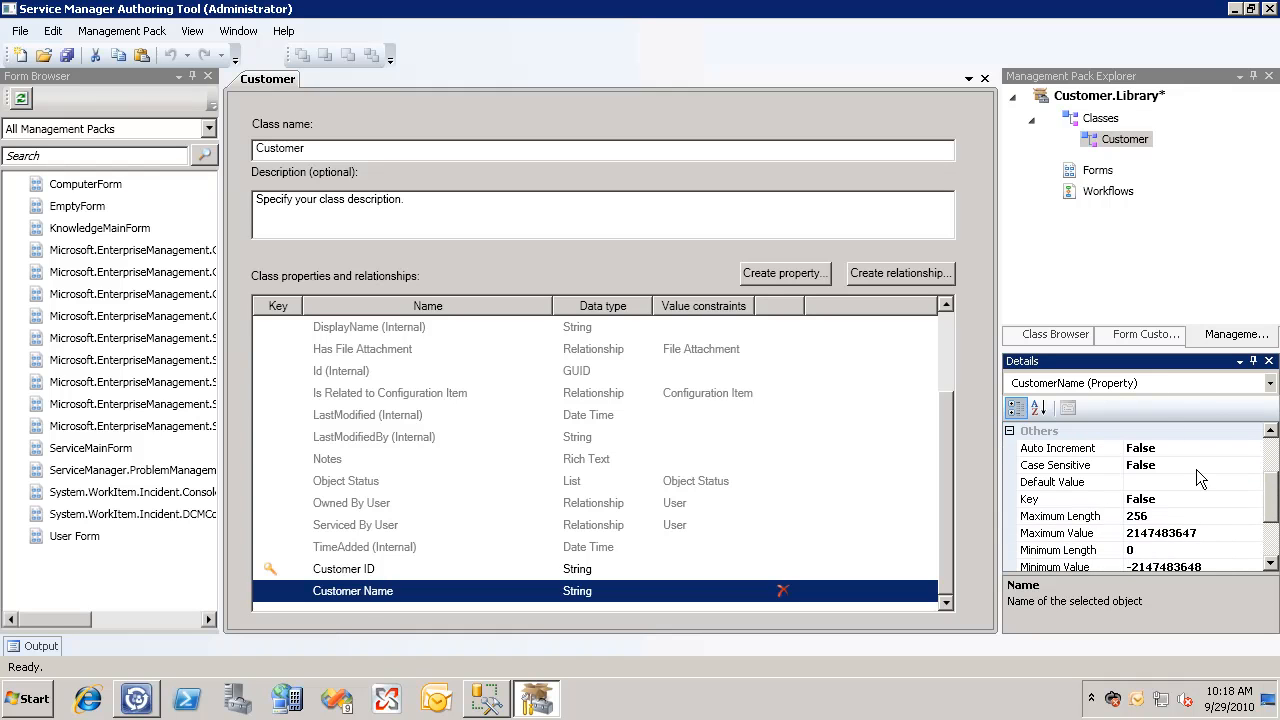
scroll(1270, 497, "down", 5)
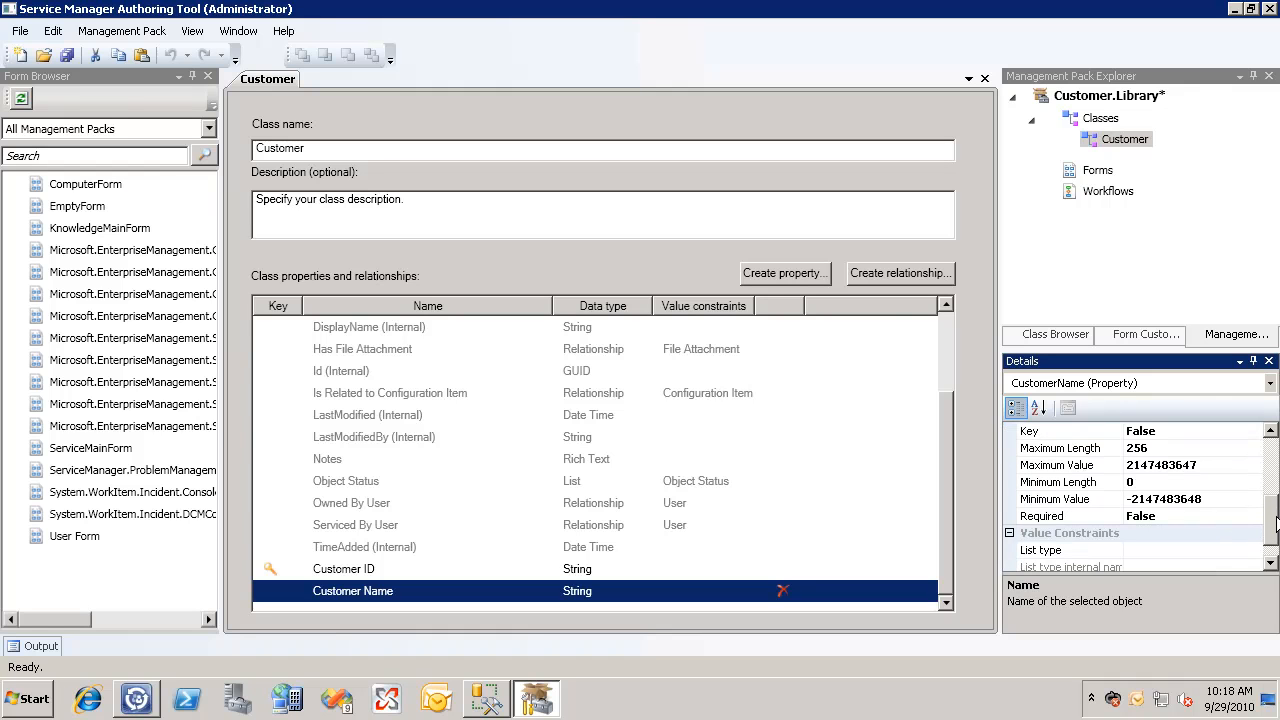
Step: Add a property with the internal name ContractStartDate to the Customer class
left_click(776, 272)
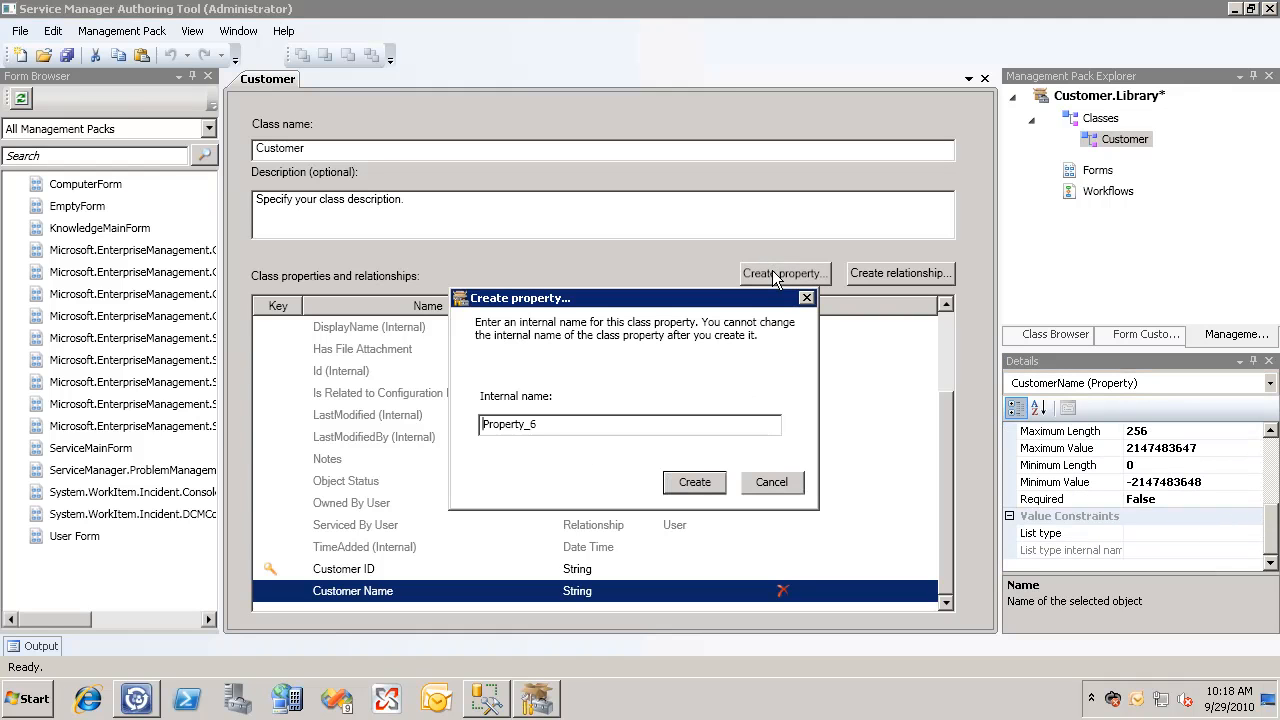
left_click(561, 426)
key("BackSpace")
key("BackSpace")
key("BackSpace")
key("BackSpace")
key("BackSpace")
key("BackSpace")
key("BackSpace")
key("BackSpace")
key("BackSpace")
key("BackSpace")
type("Customer")
key("ctrl+a")
key("BackSpace")
type("ContractStartDate")
key("Return")
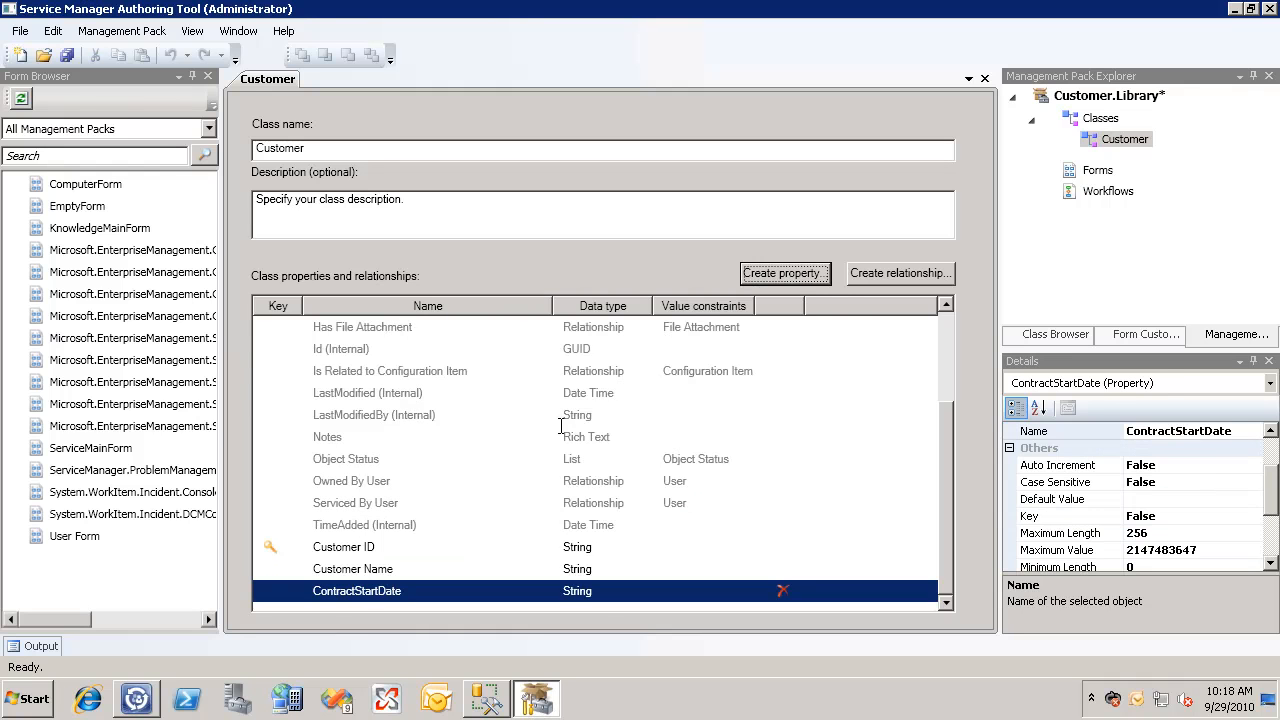
Step: Set the ContractStartDate property's data type to Date Time and its display name to Contract Start Date
left_click_drag(1273, 480, 1271, 440)
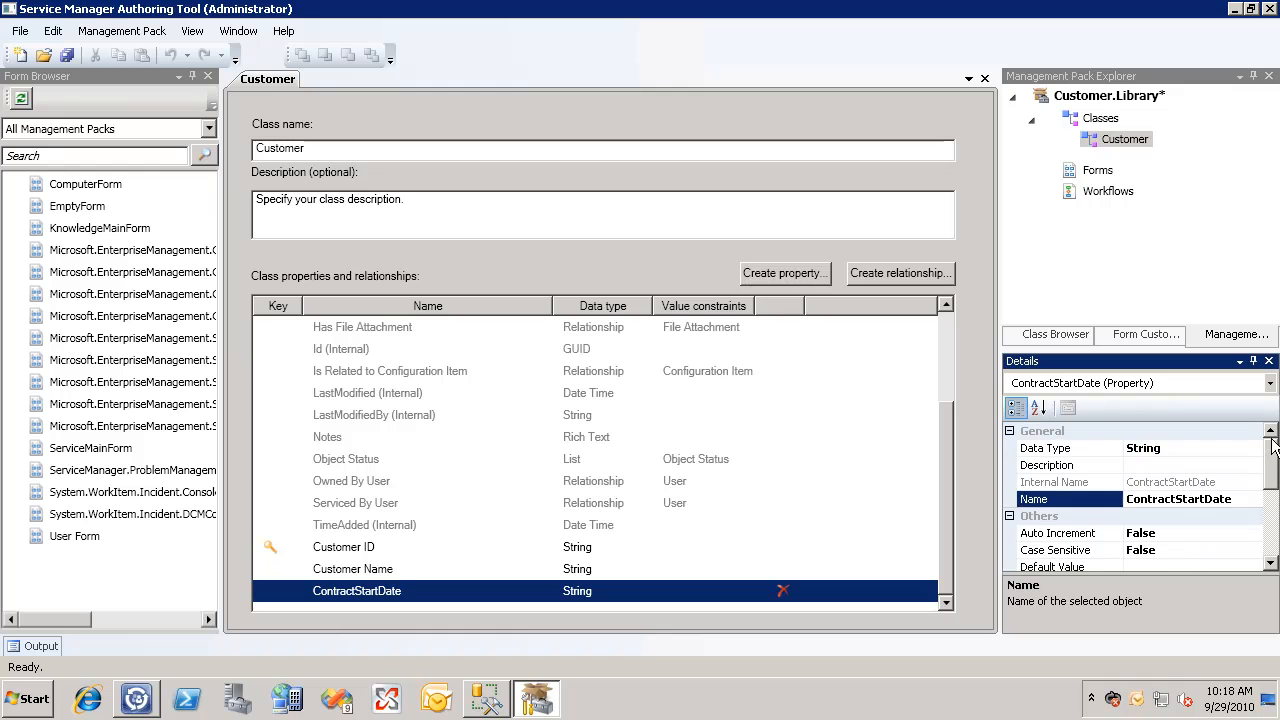
left_click(1238, 448)
left_click(1254, 452)
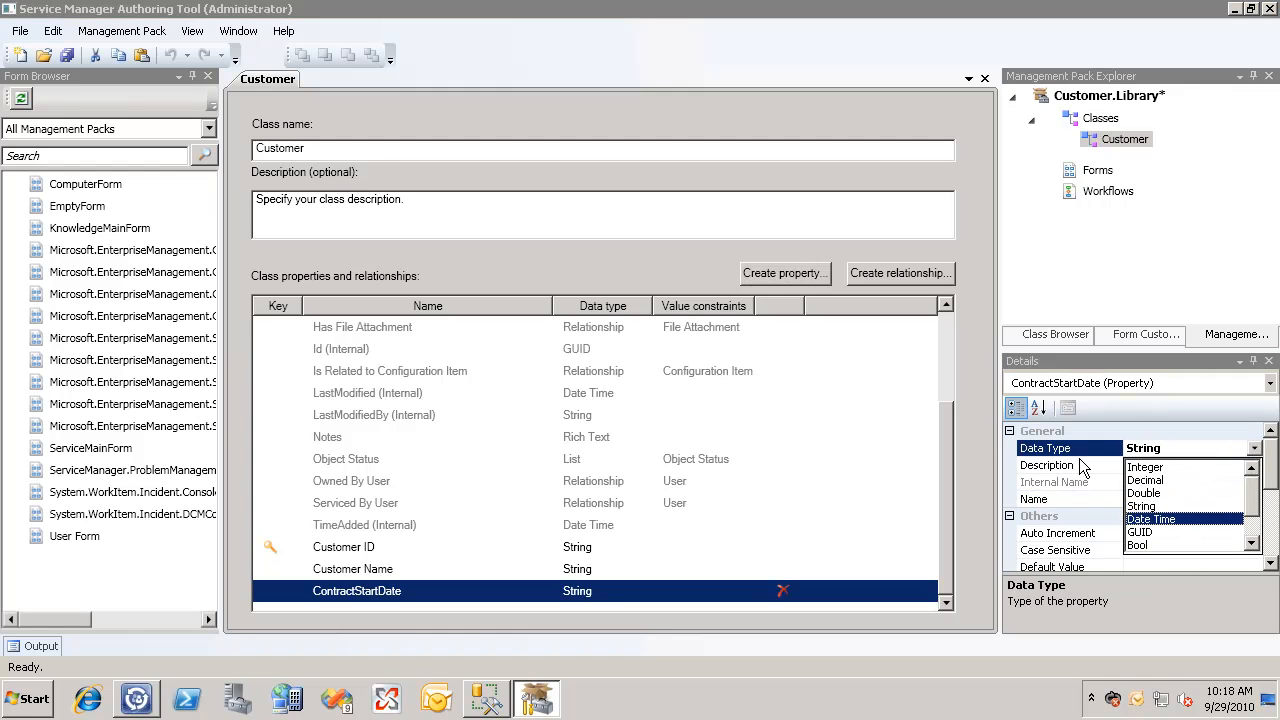
left_click(1170, 518)
scroll(1273, 481, "down", 1)
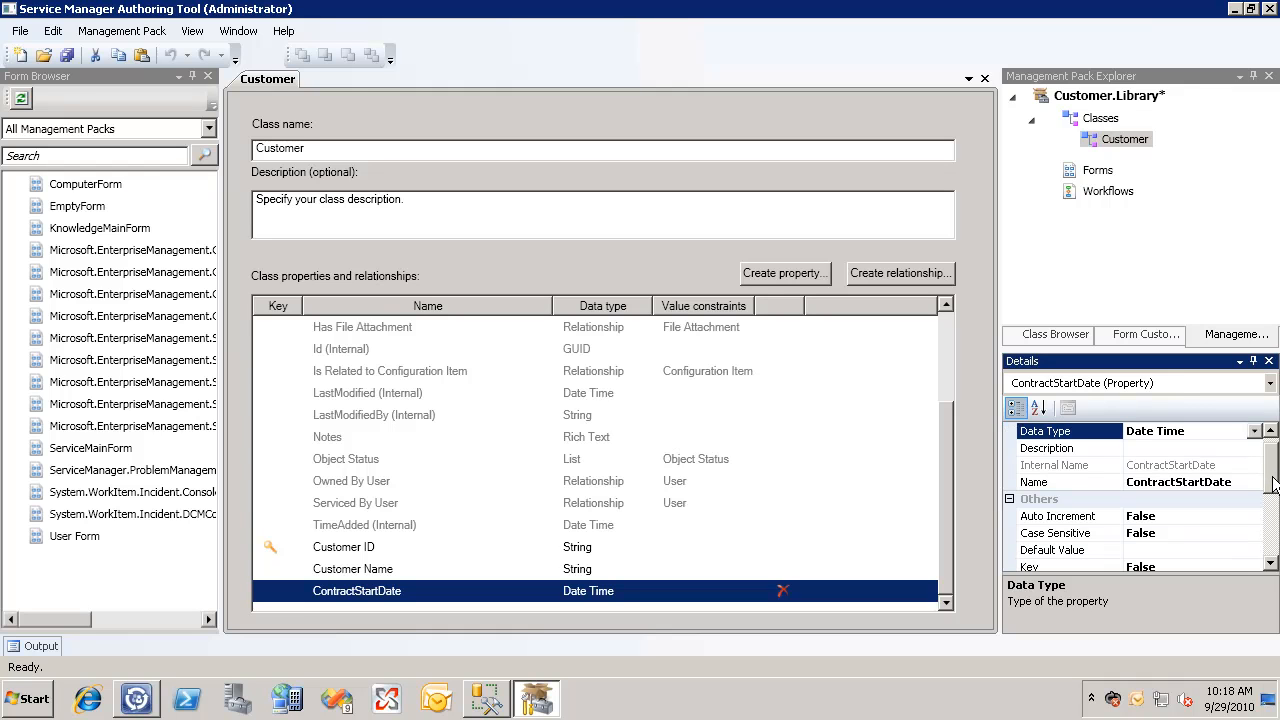
left_click(1195, 483)
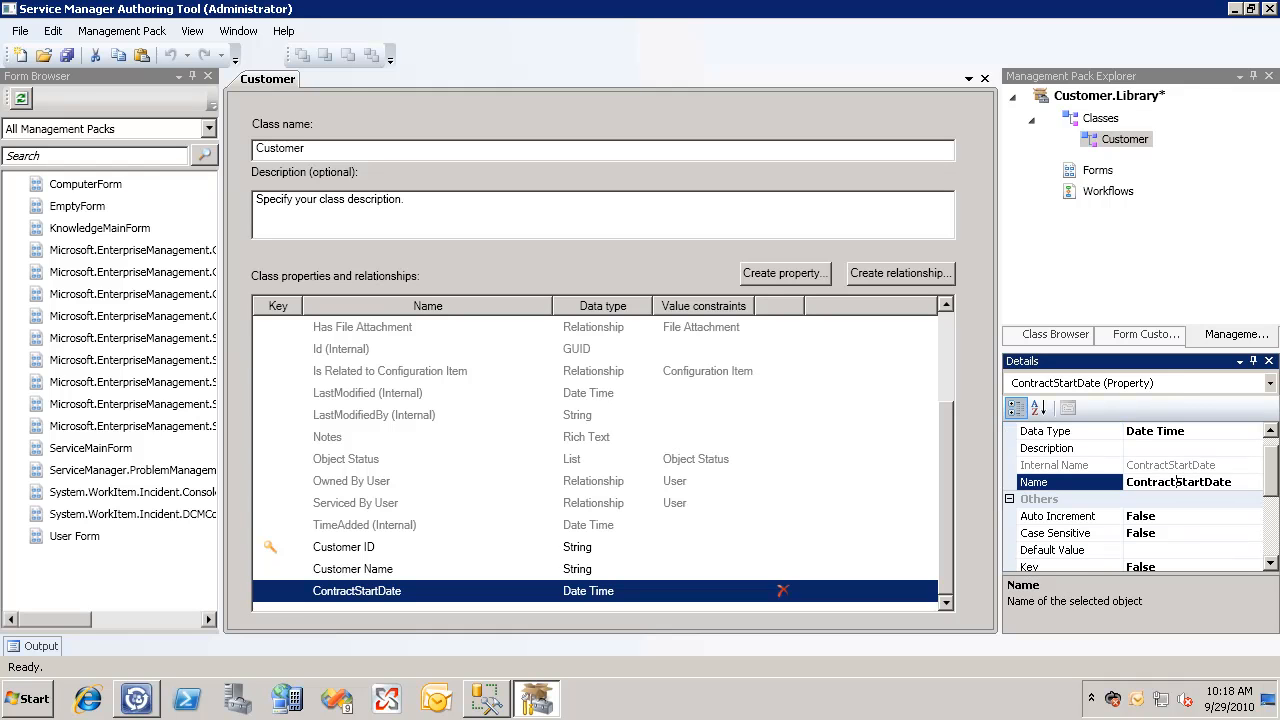
left_click(1212, 483)
Step: Add a property with the internal name CustomerType to the Customer class
left_click(772, 272)
left_click(512, 294)
double_click(512, 294)
key("BackSpace")
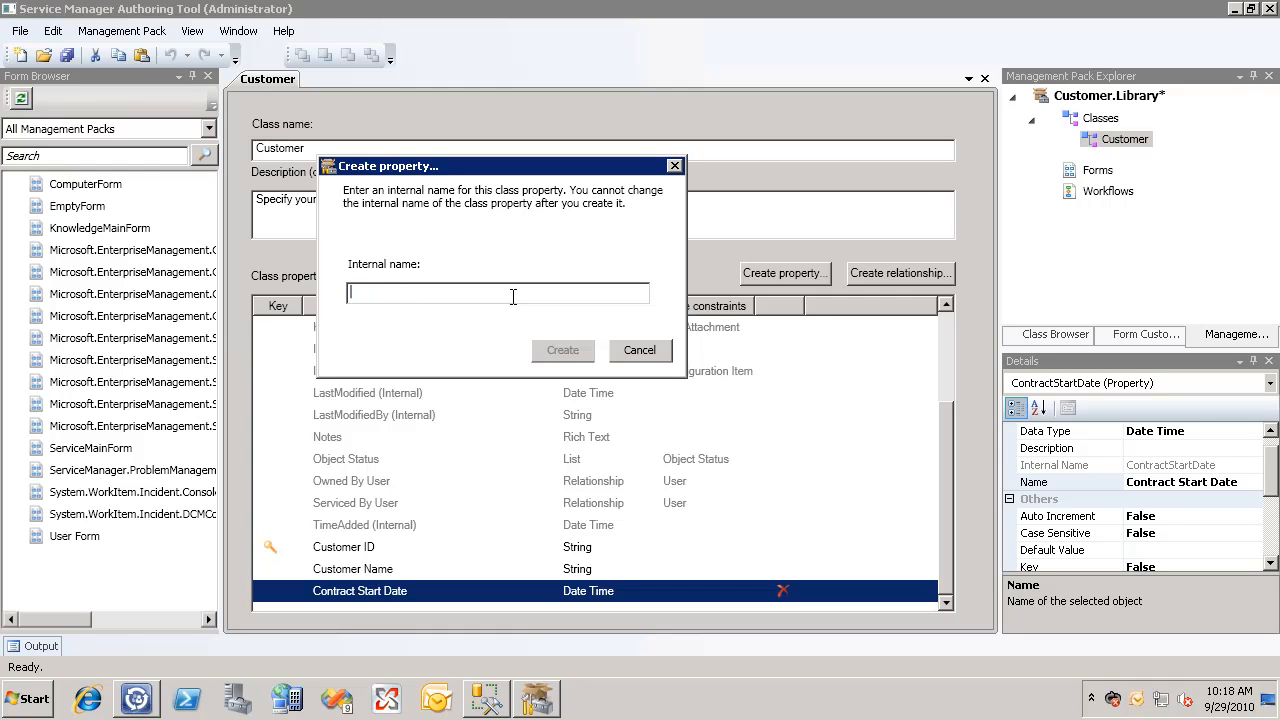
type("CustomerType")
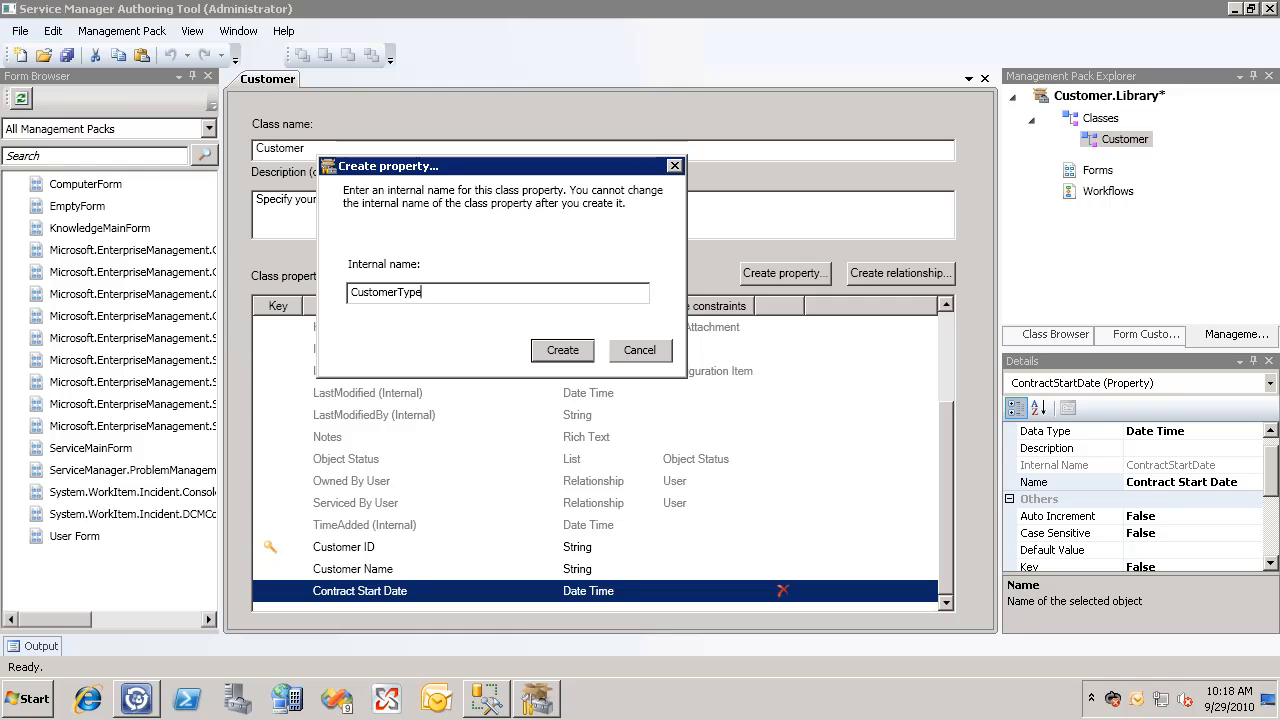
key("Return")
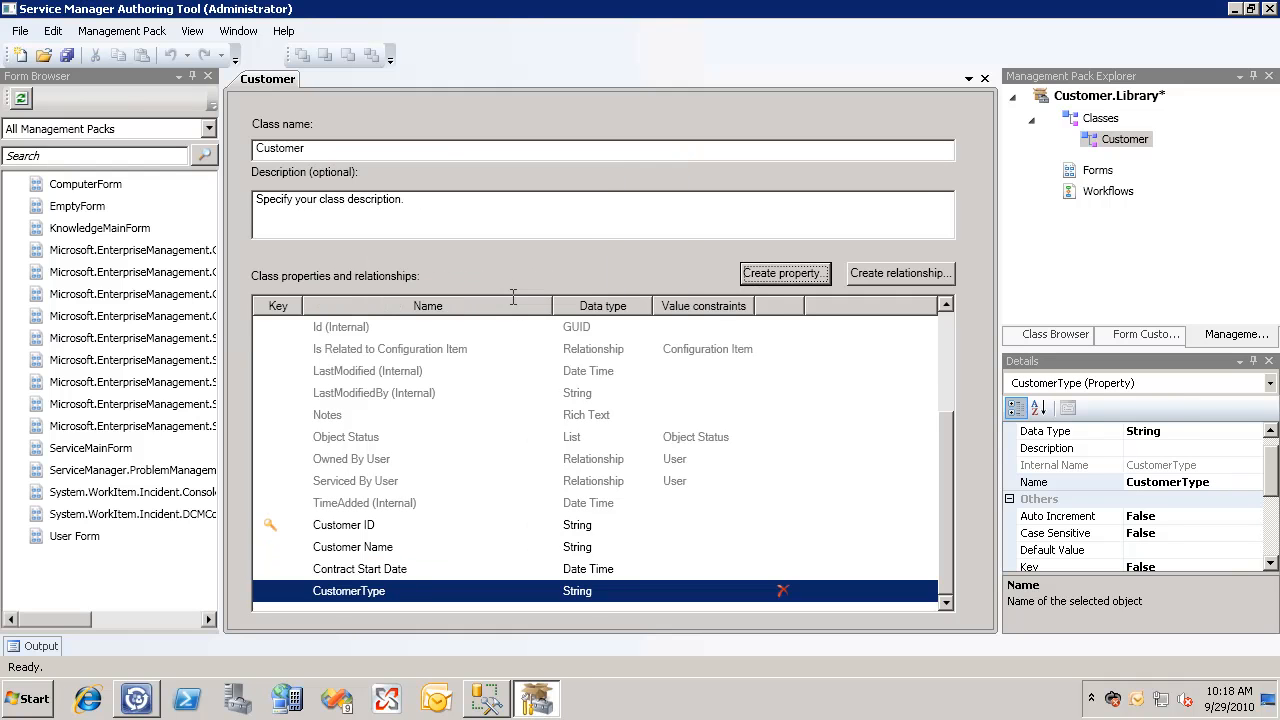
Step: Change the data type of the CustomerType property to List
left_click(1230, 431)
left_click(1254, 431)
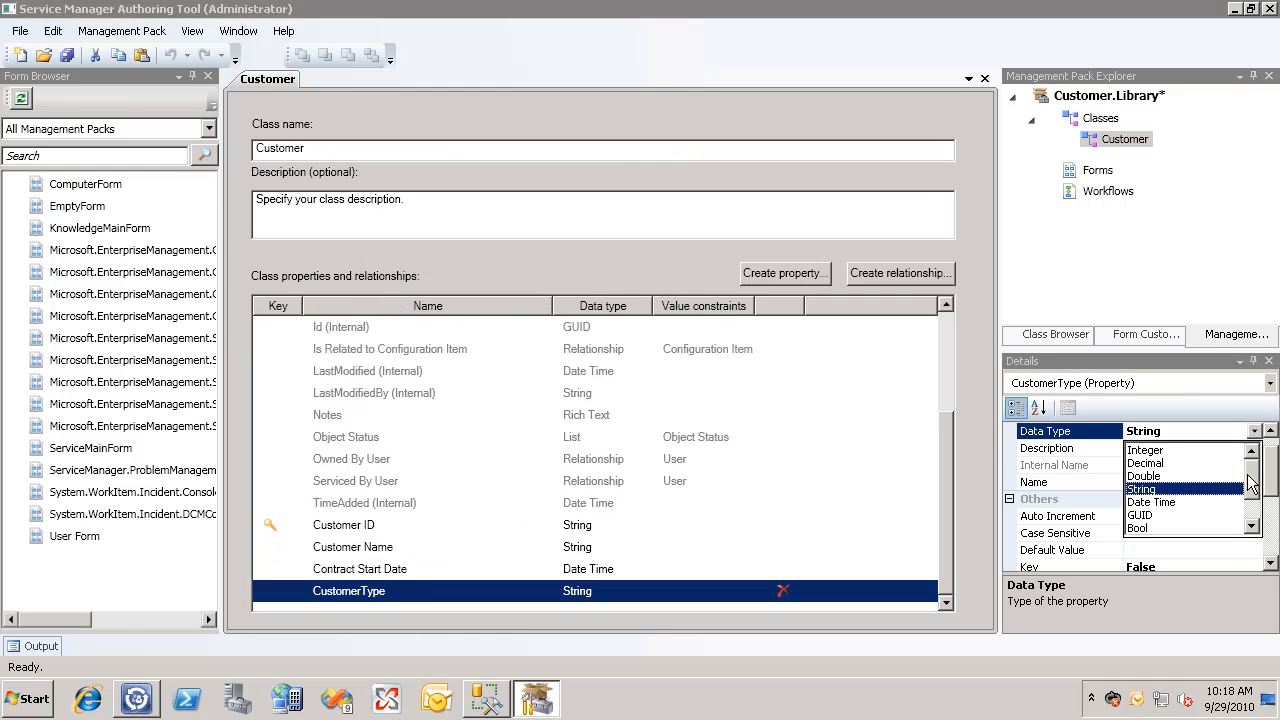
left_click_drag(1246, 482, 1252, 503)
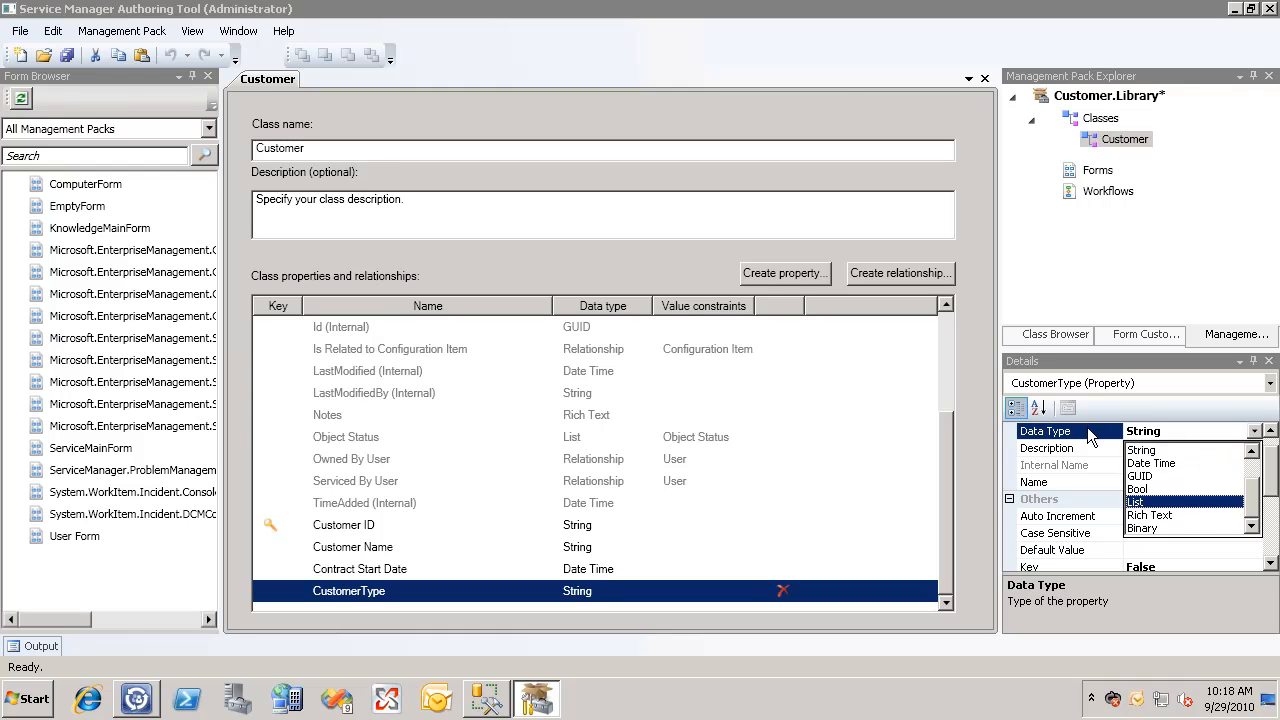
left_click(1089, 435)
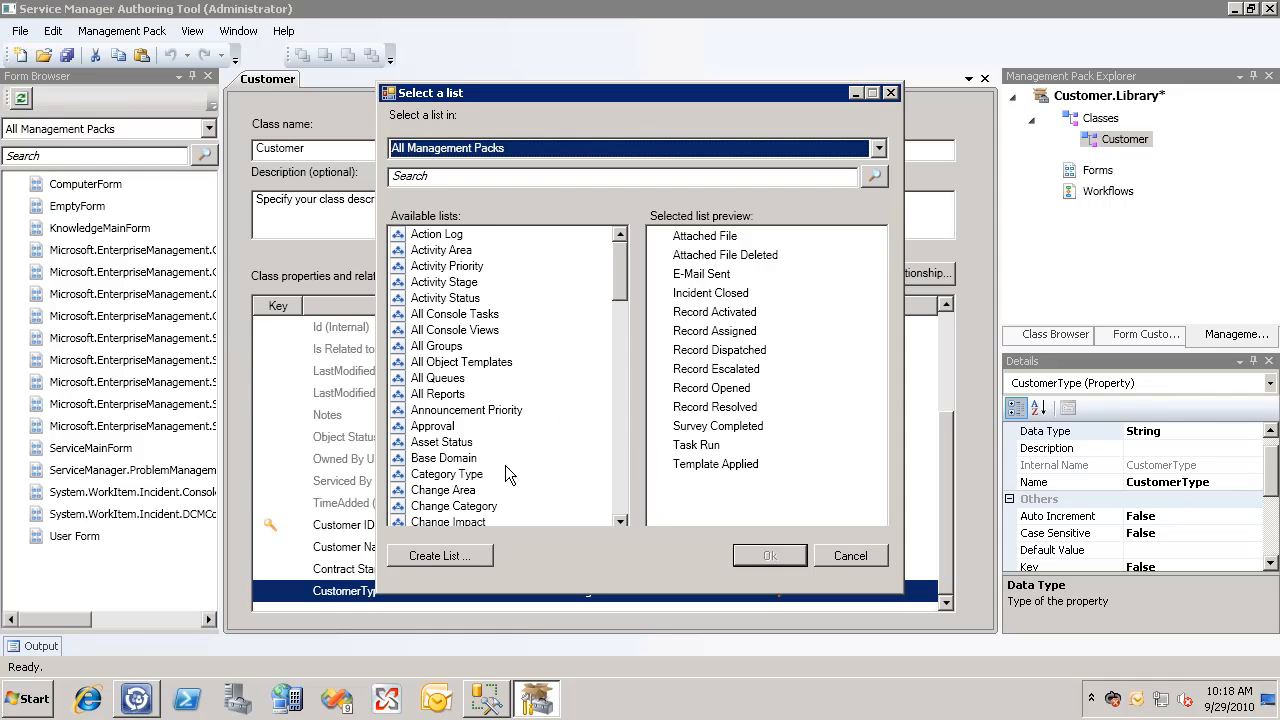
Step: Create a list with internal name CustomerType and display name Customer Type, and assign it to the property
left_click(469, 554)
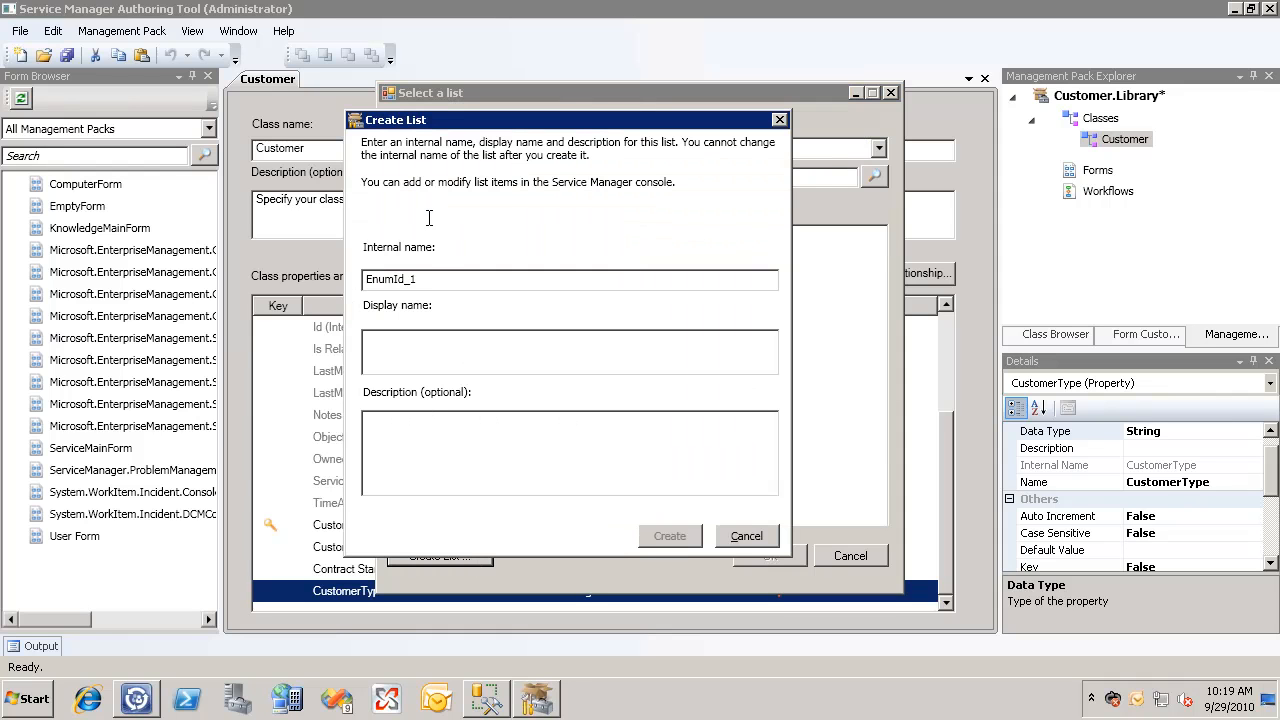
double_click(442, 279)
type("CustomerType")
key("Tab")
type("Customer Type")
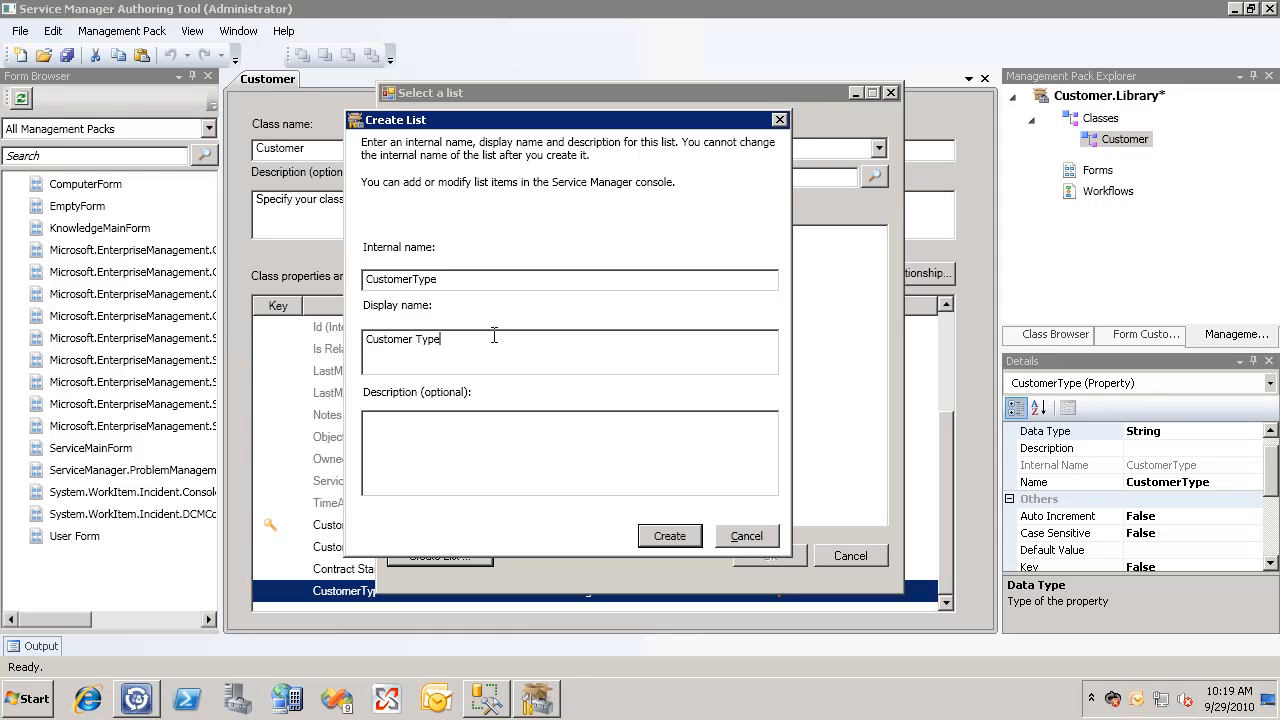
left_click(650, 537)
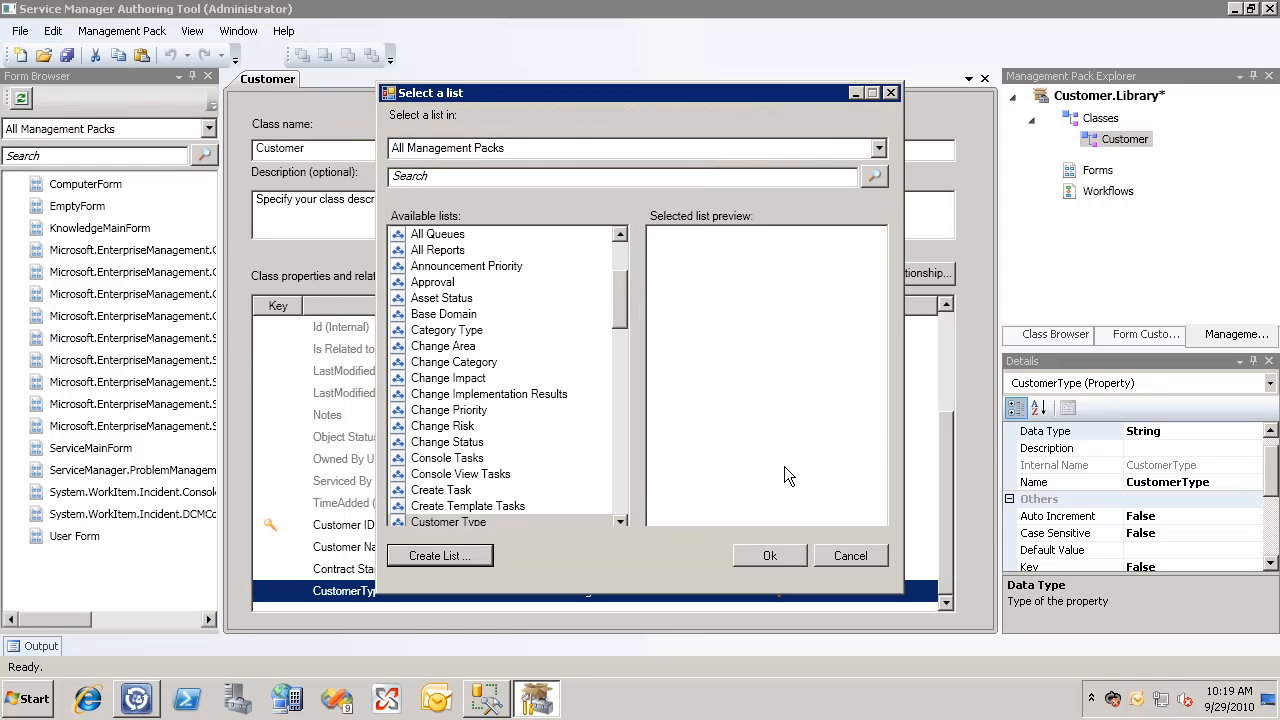
left_click(772, 555)
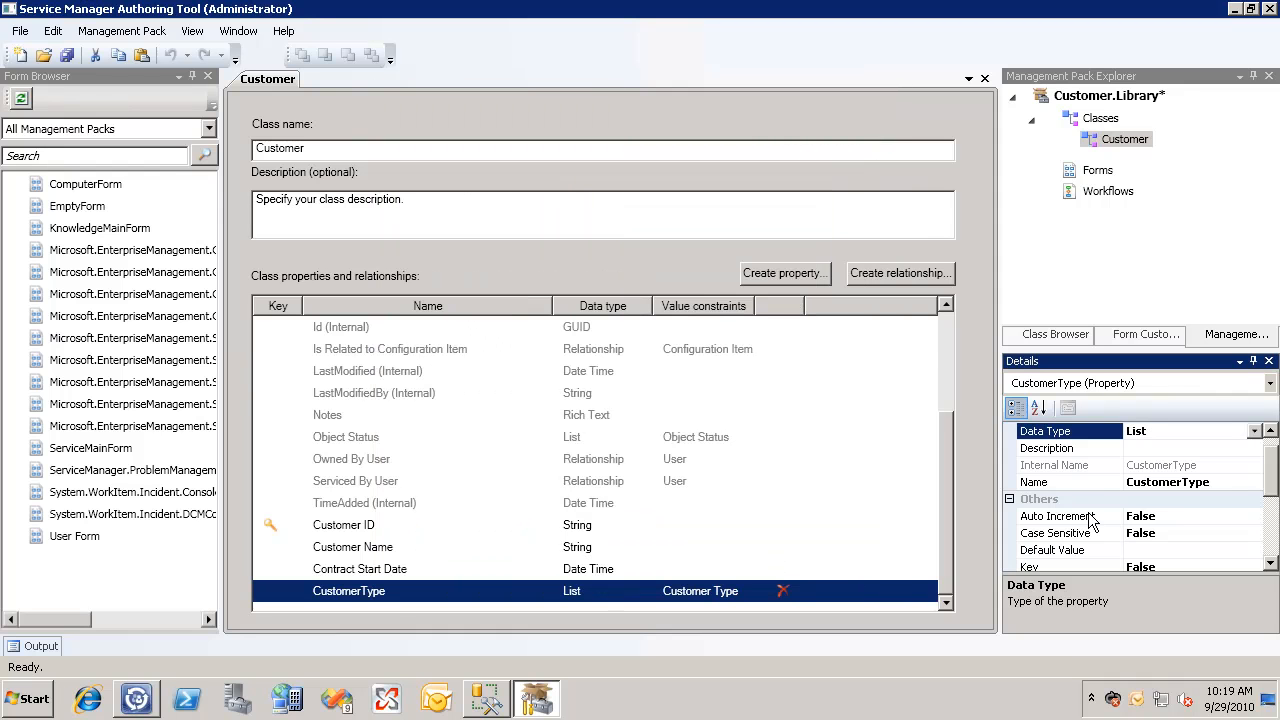
Step: Change the CustomerType property's display name to Customer Type and save the management pack
left_click_drag(1270, 470, 1275, 535)
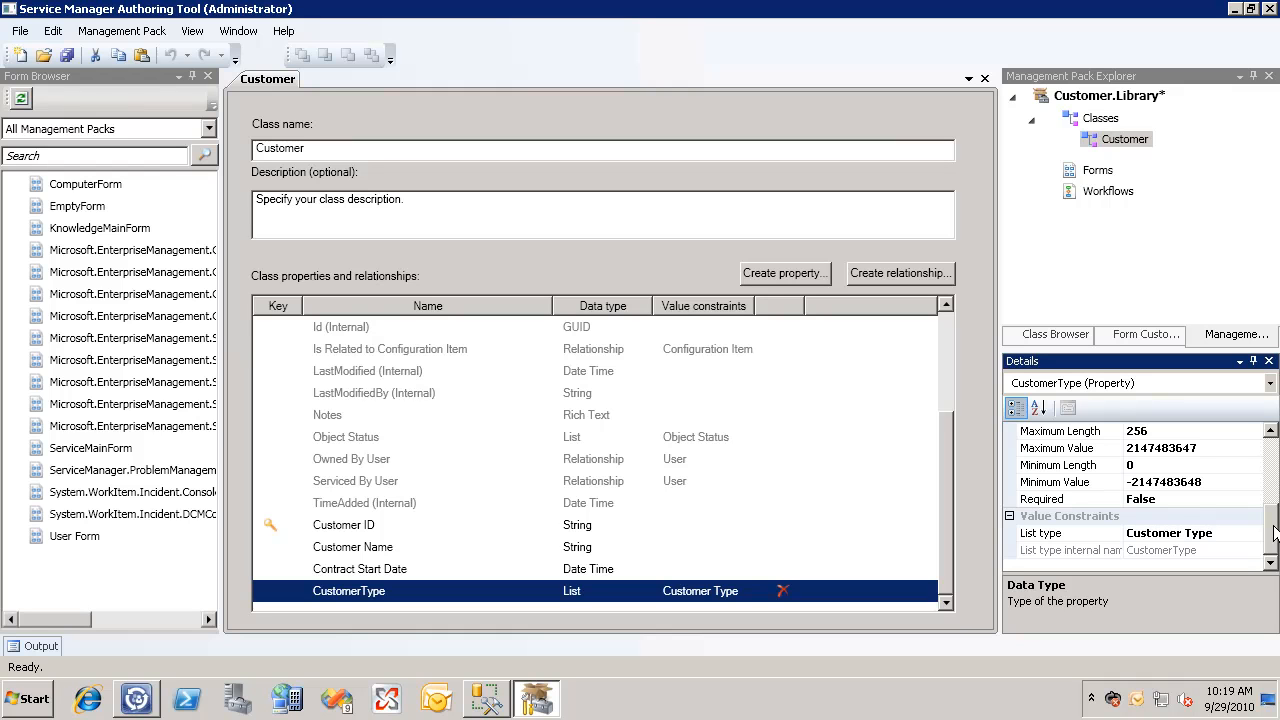
left_click_drag(1274, 533, 1274, 474)
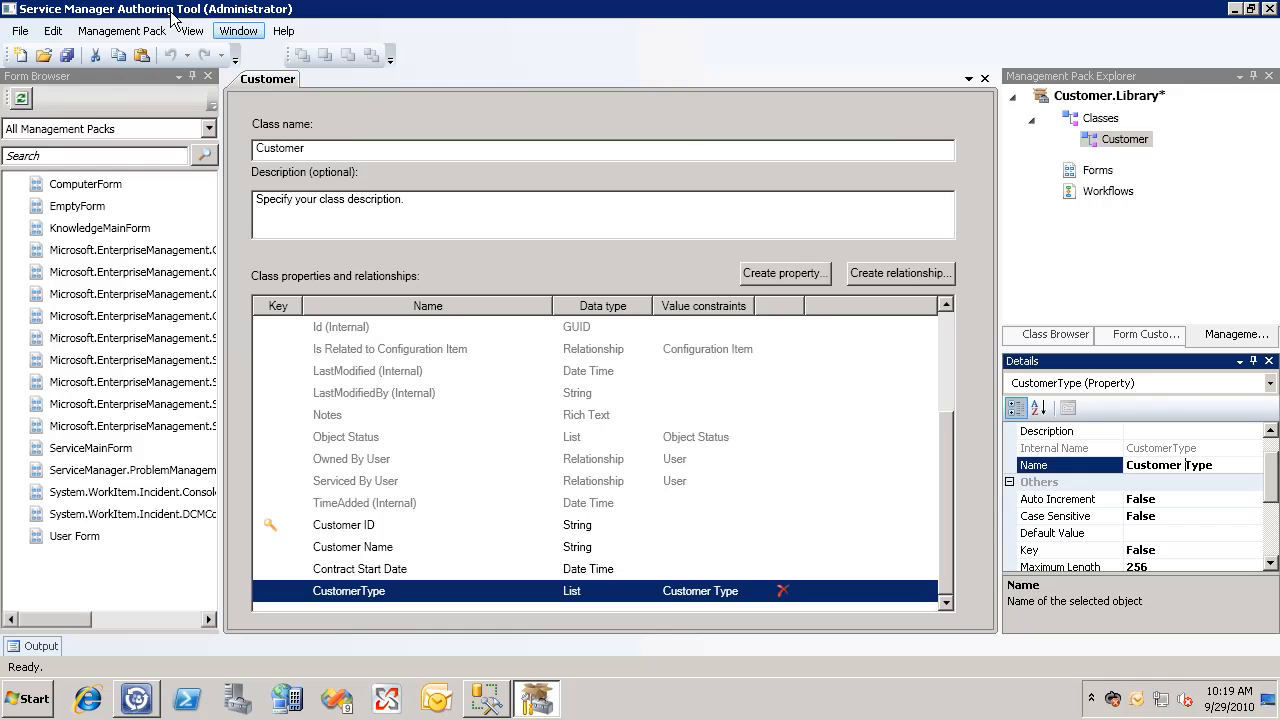
left_click(67, 56)
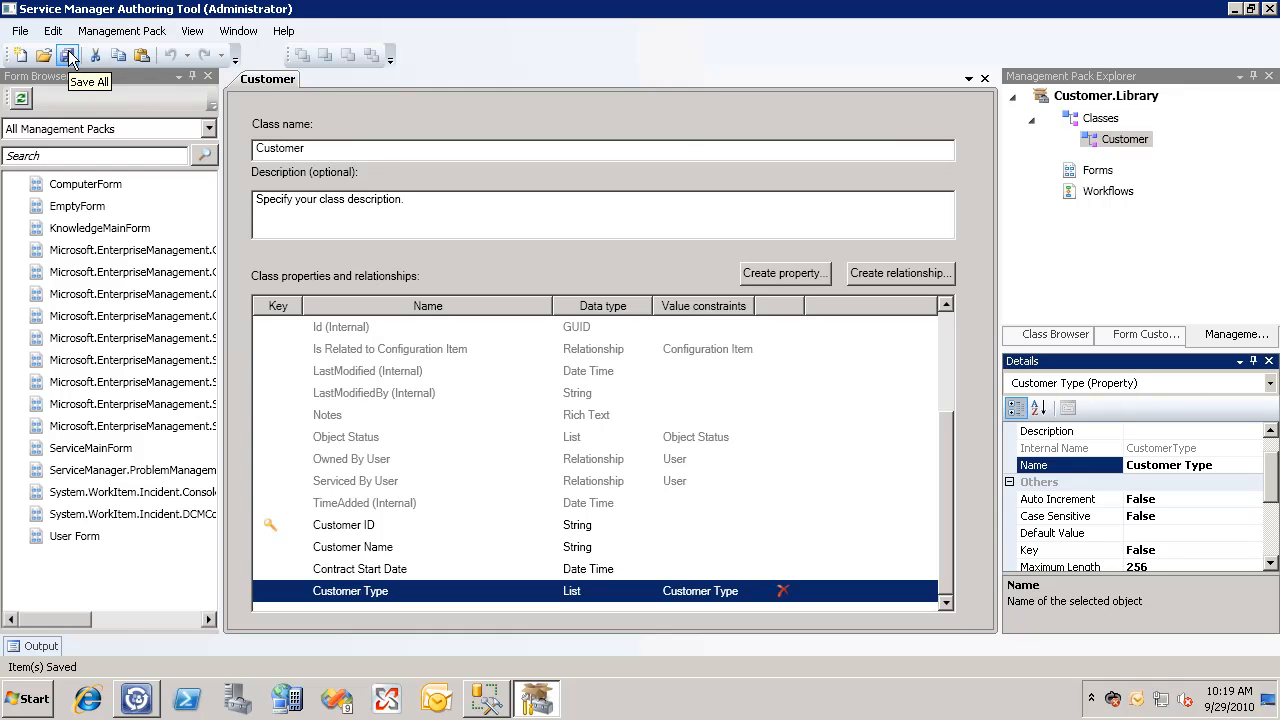
Step: Switch to the Service Manager Console and import the Customer.Library.xml management pack from the Demo folder
key("alt+Tab")
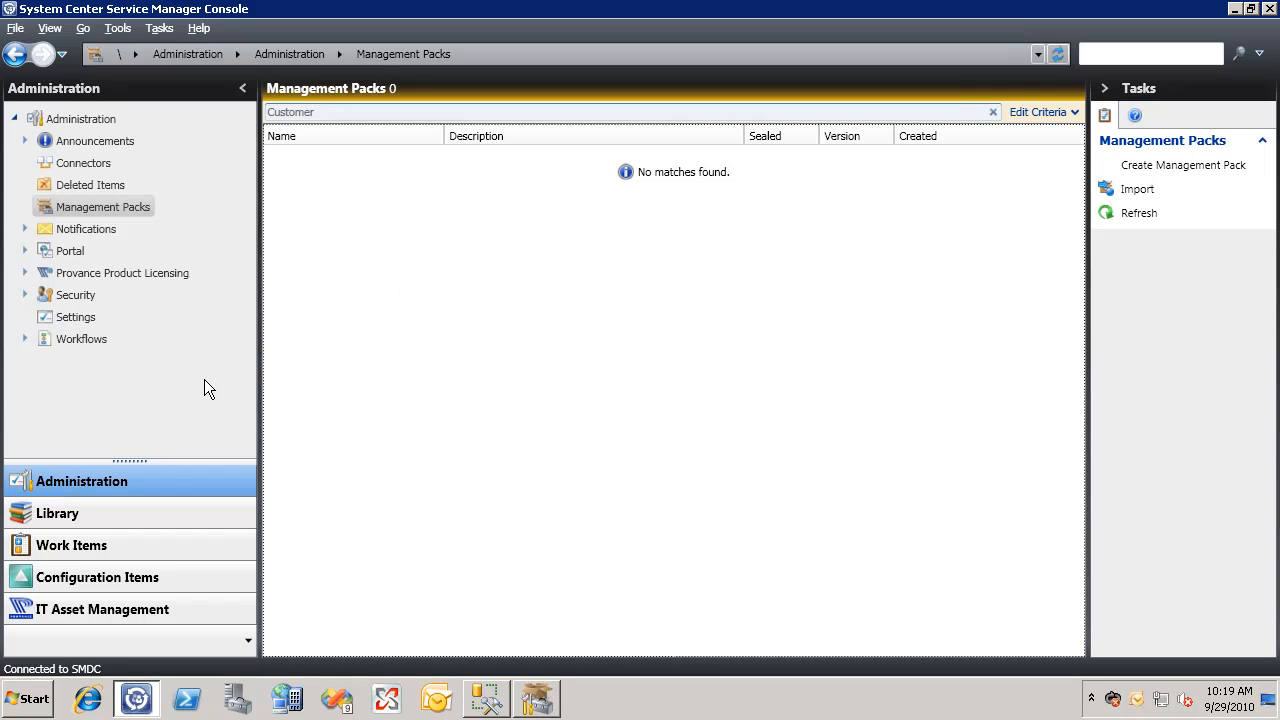
left_click(1137, 191)
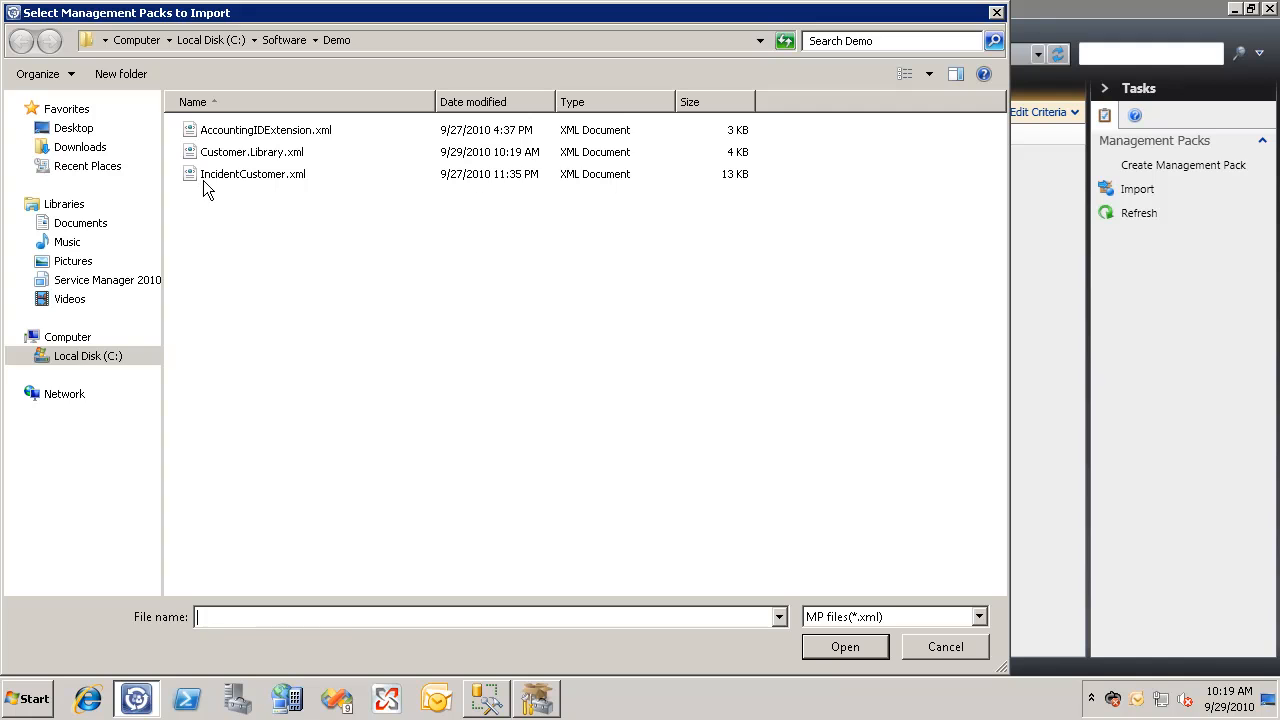
double_click(217, 155)
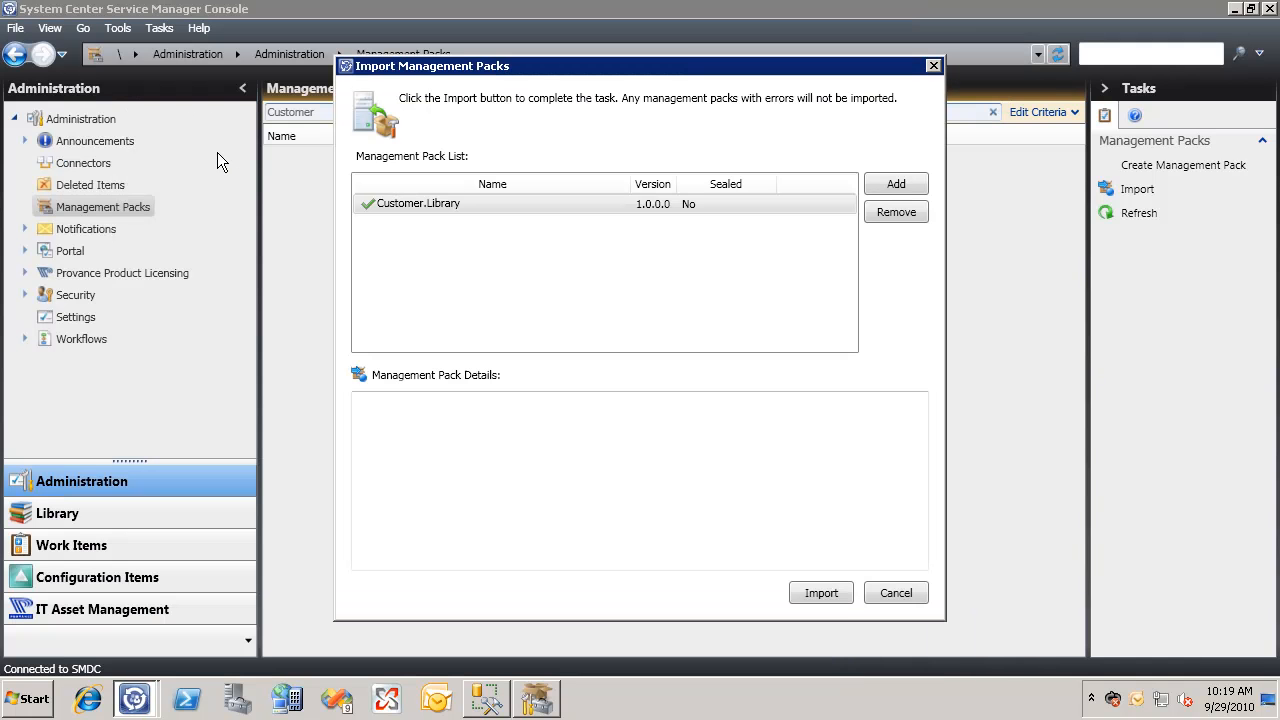
left_click(837, 591)
left_click(821, 593)
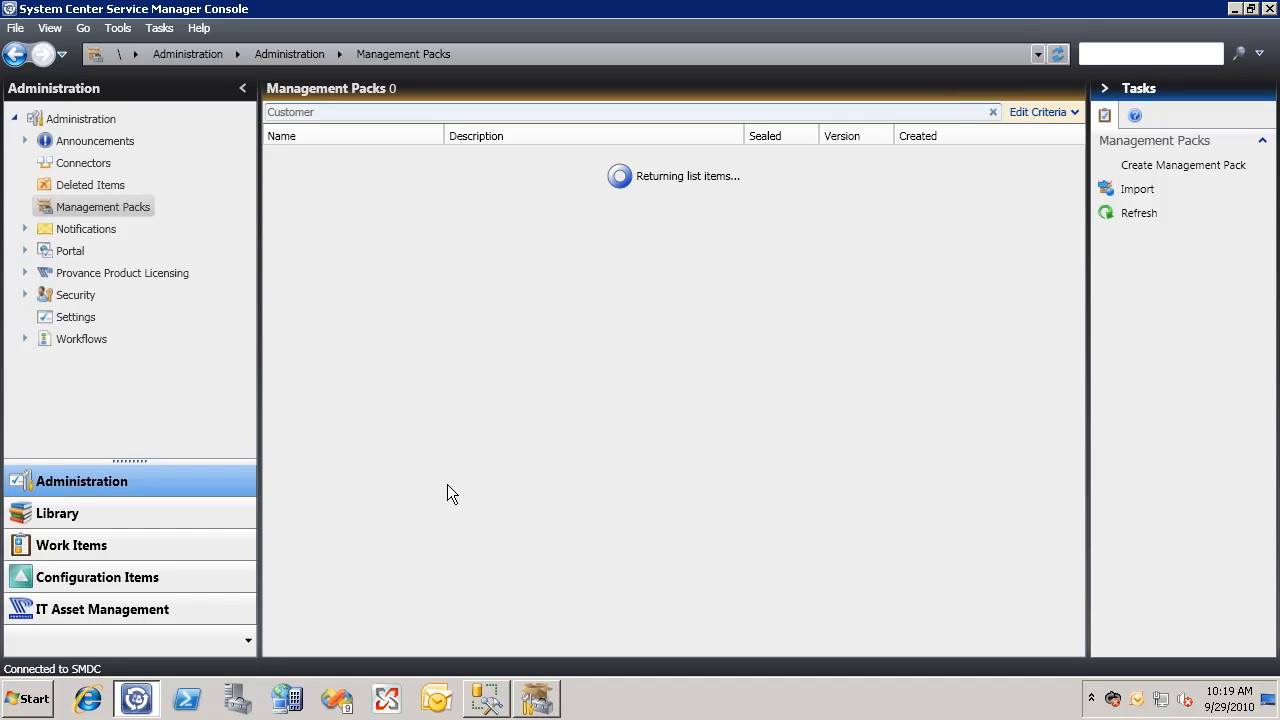
Step: Go to the Configuration Items workspace, then close and reopen the Service Manager Console to reload it
left_click(168, 575)
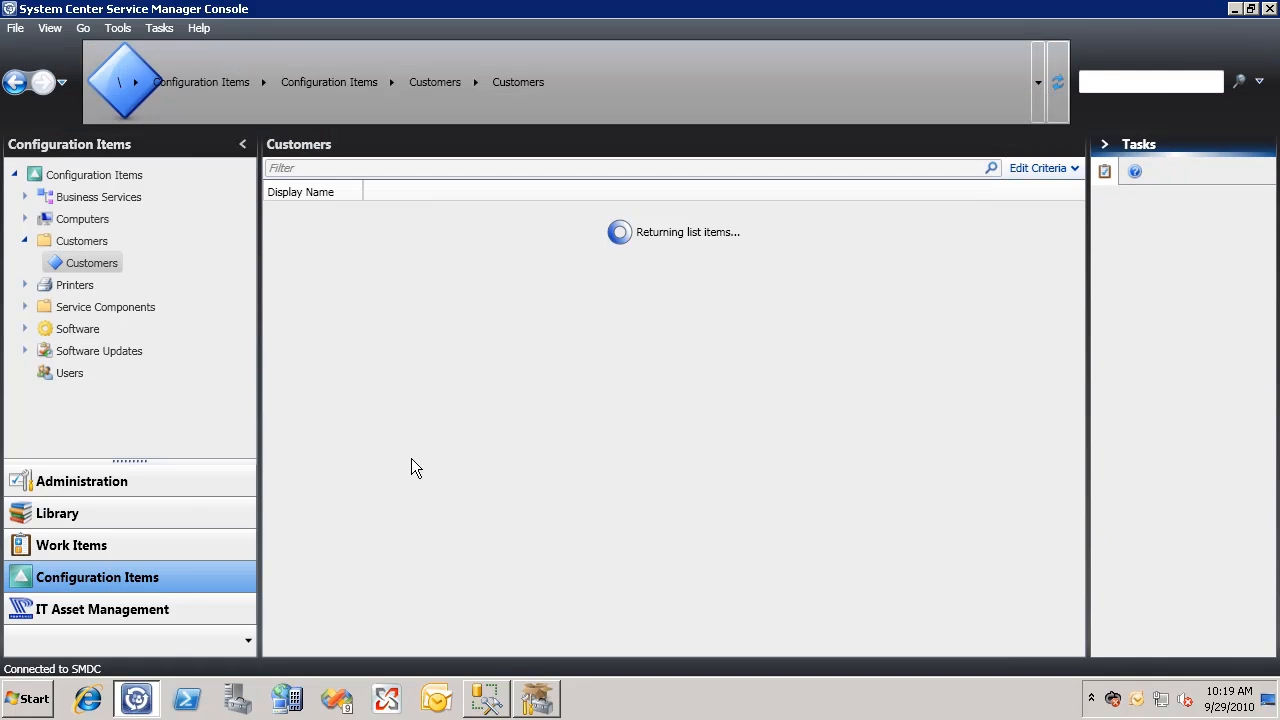
left_click(1267, 12)
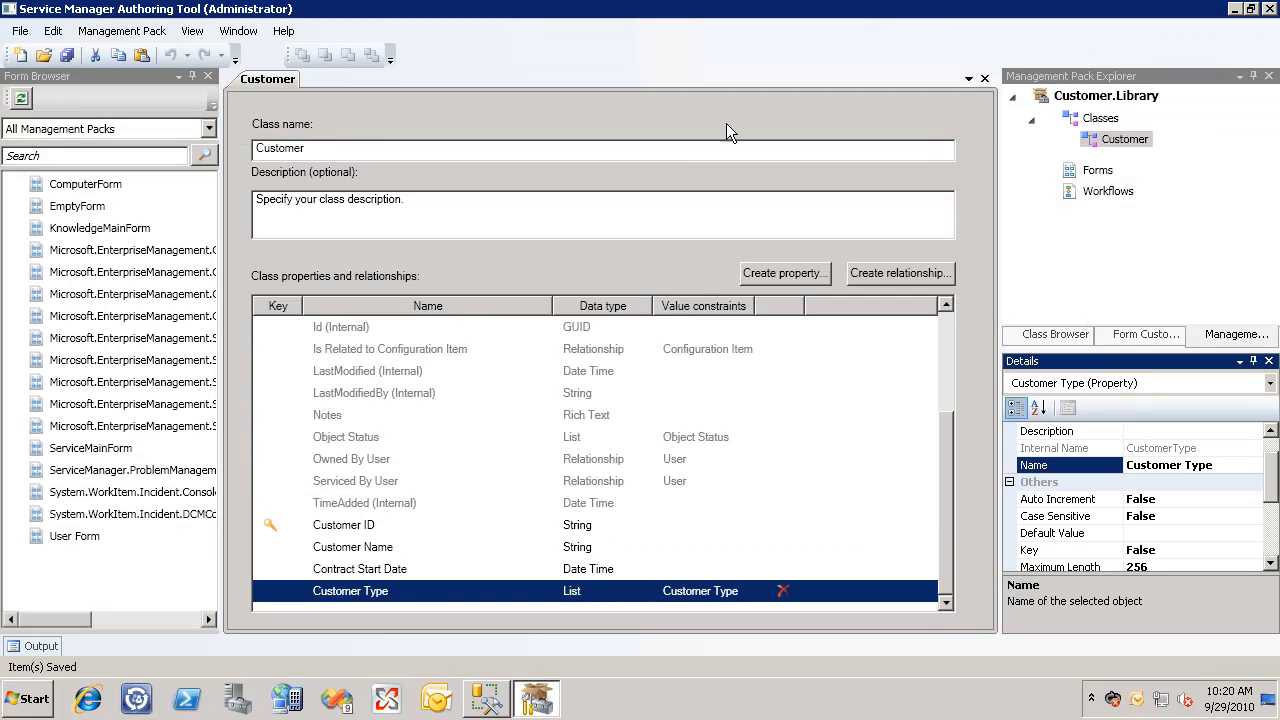
left_click(137, 698)
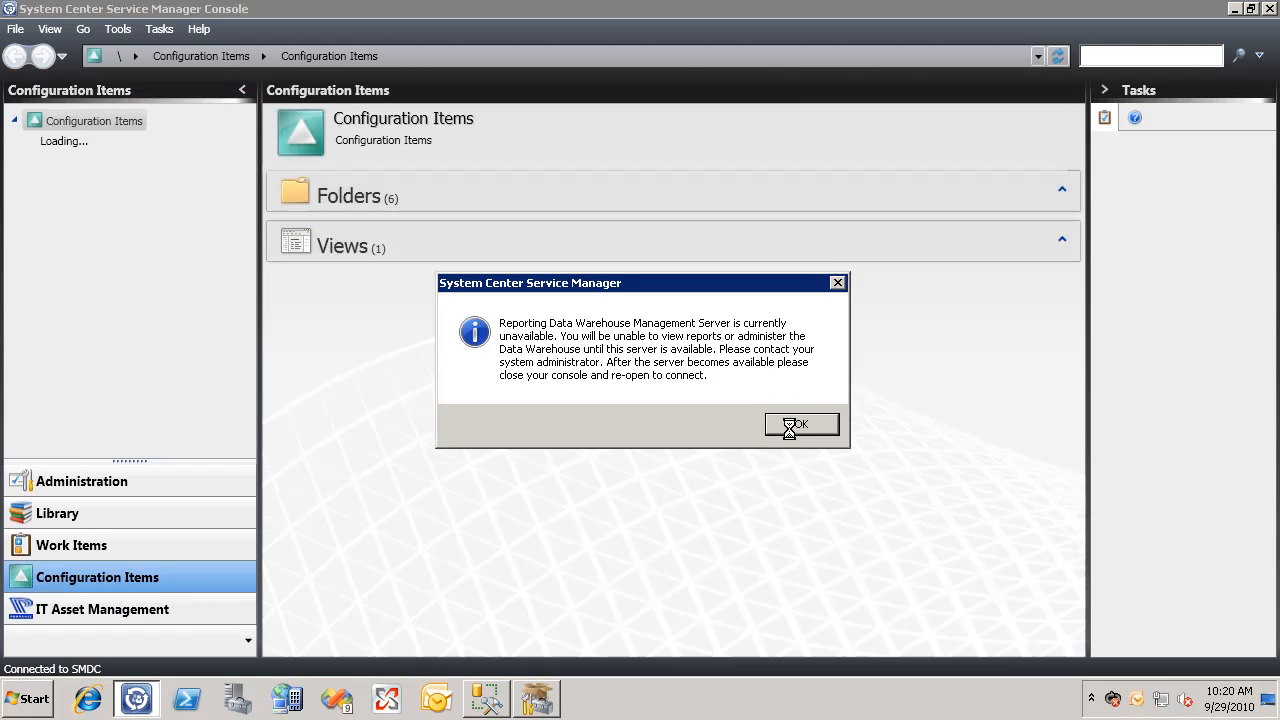
left_click(794, 423)
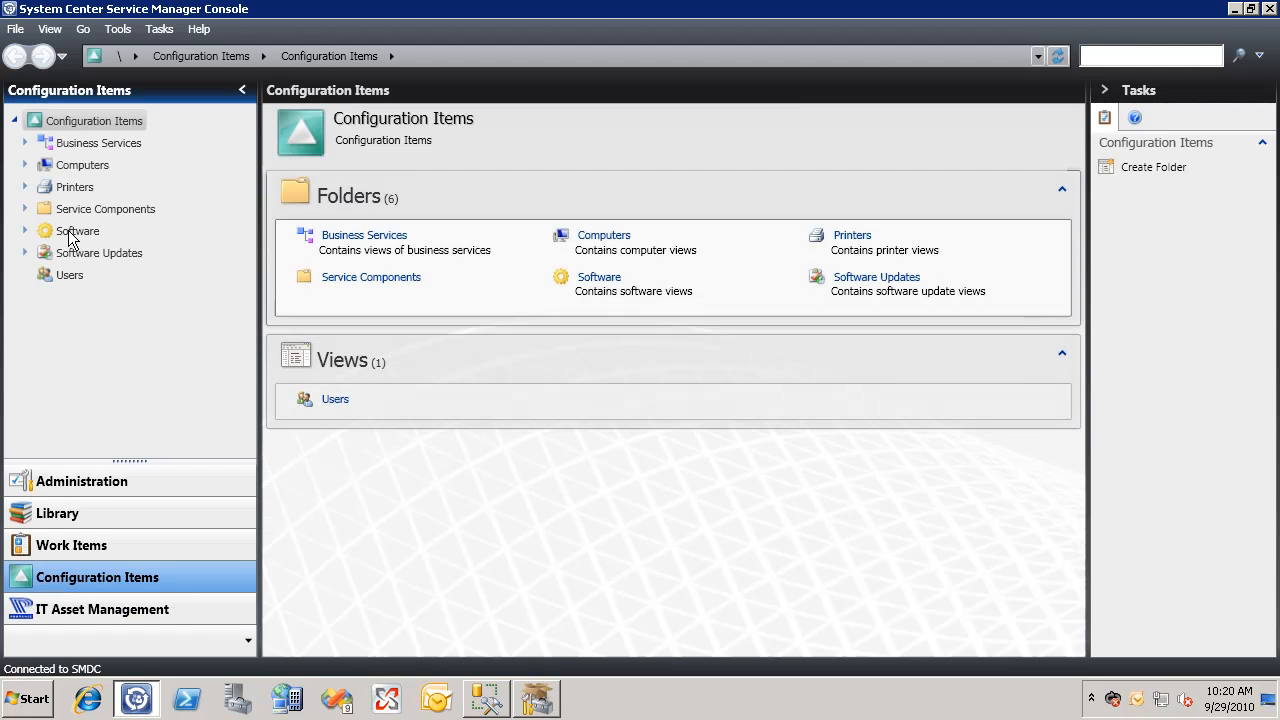
Step: Create a folder named Customer Information under Configuration Items, stored in the Customer.Library management pack
left_click(68, 124)
right_click(67, 125)
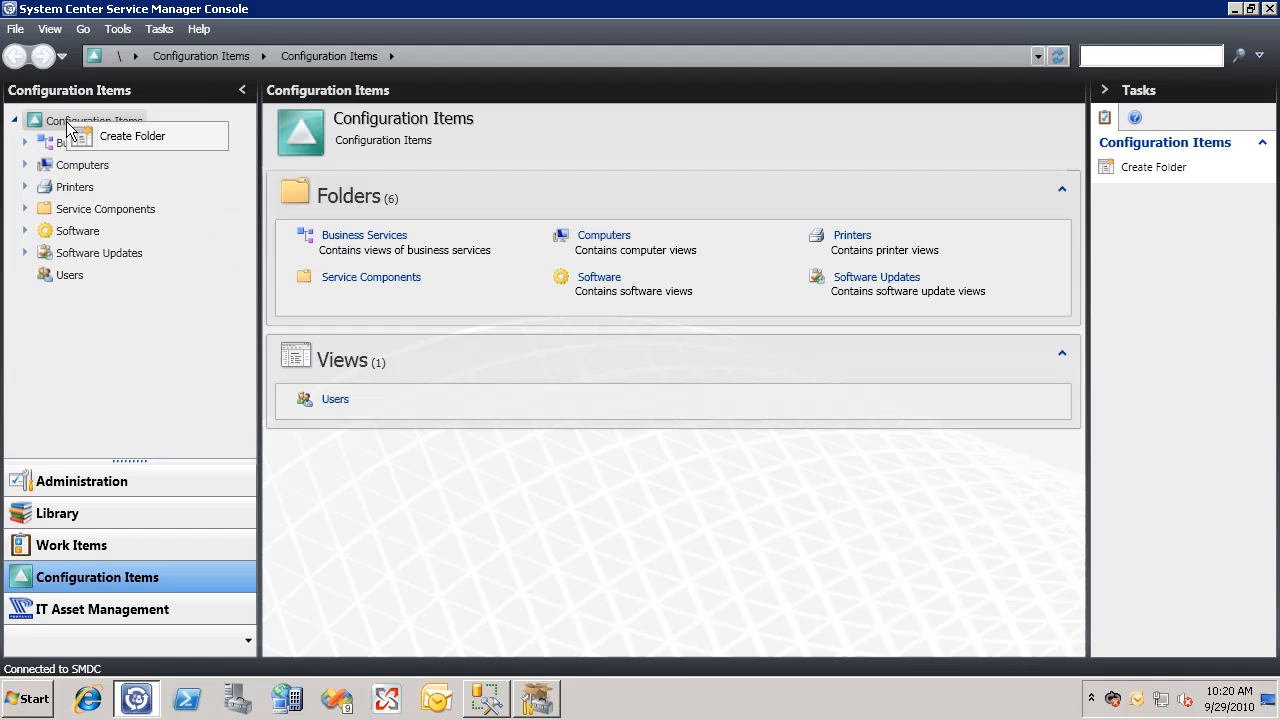
left_click(102, 137)
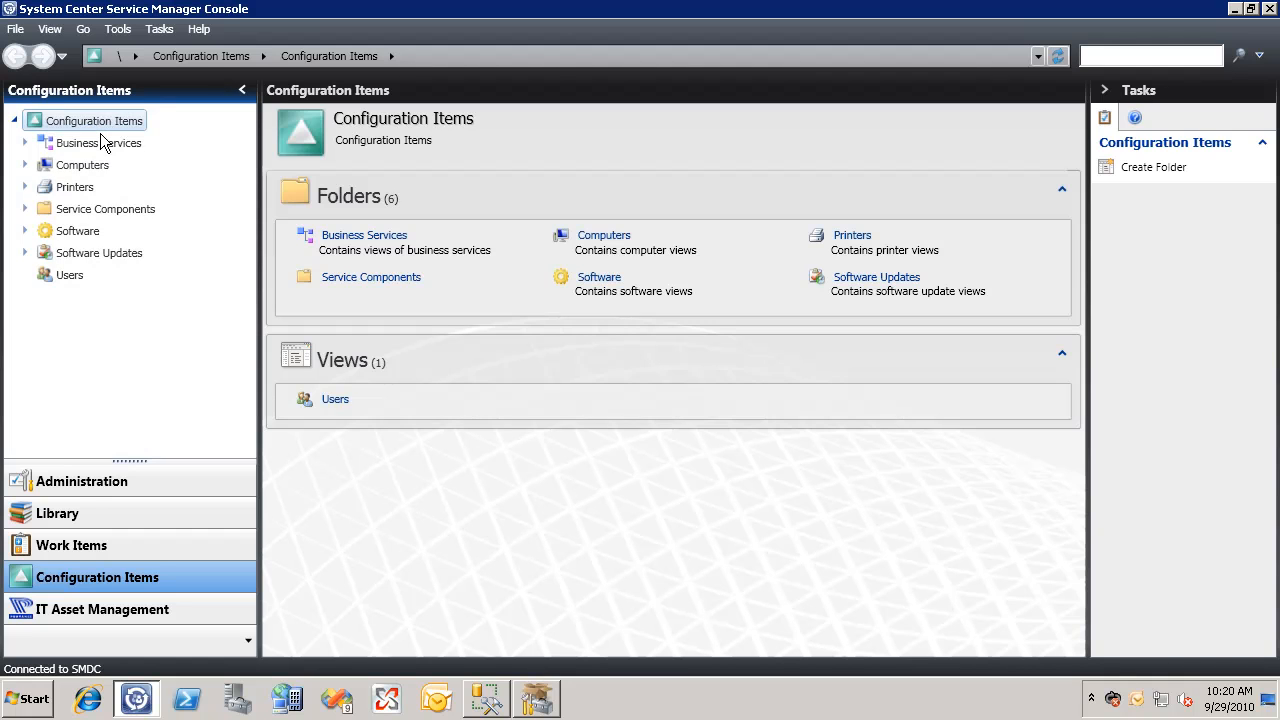
type("Customer Information")
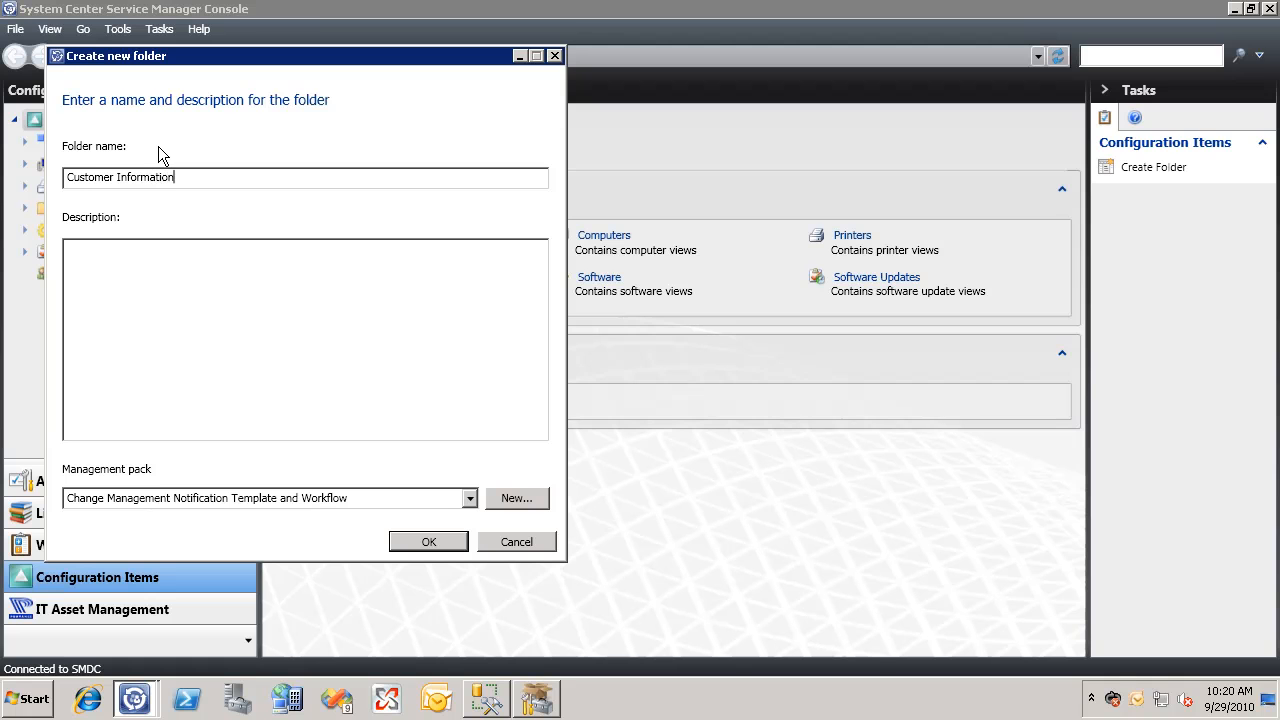
left_click(222, 500)
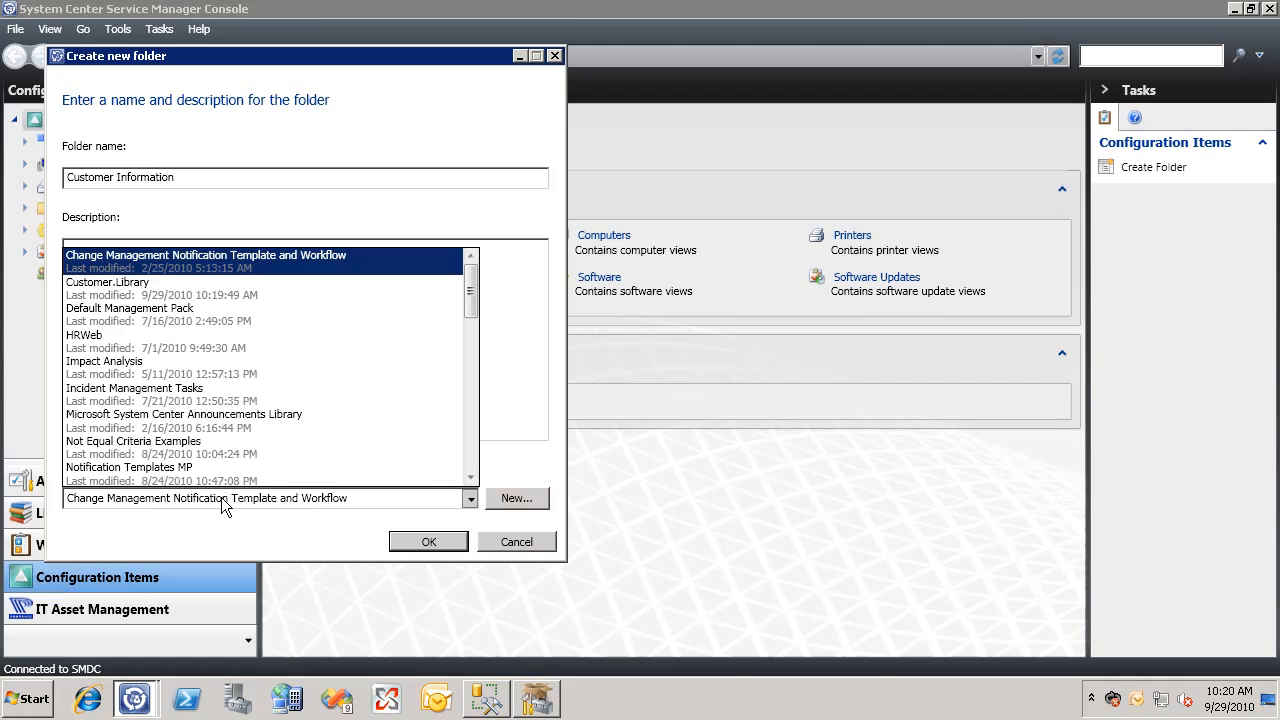
left_click(162, 290)
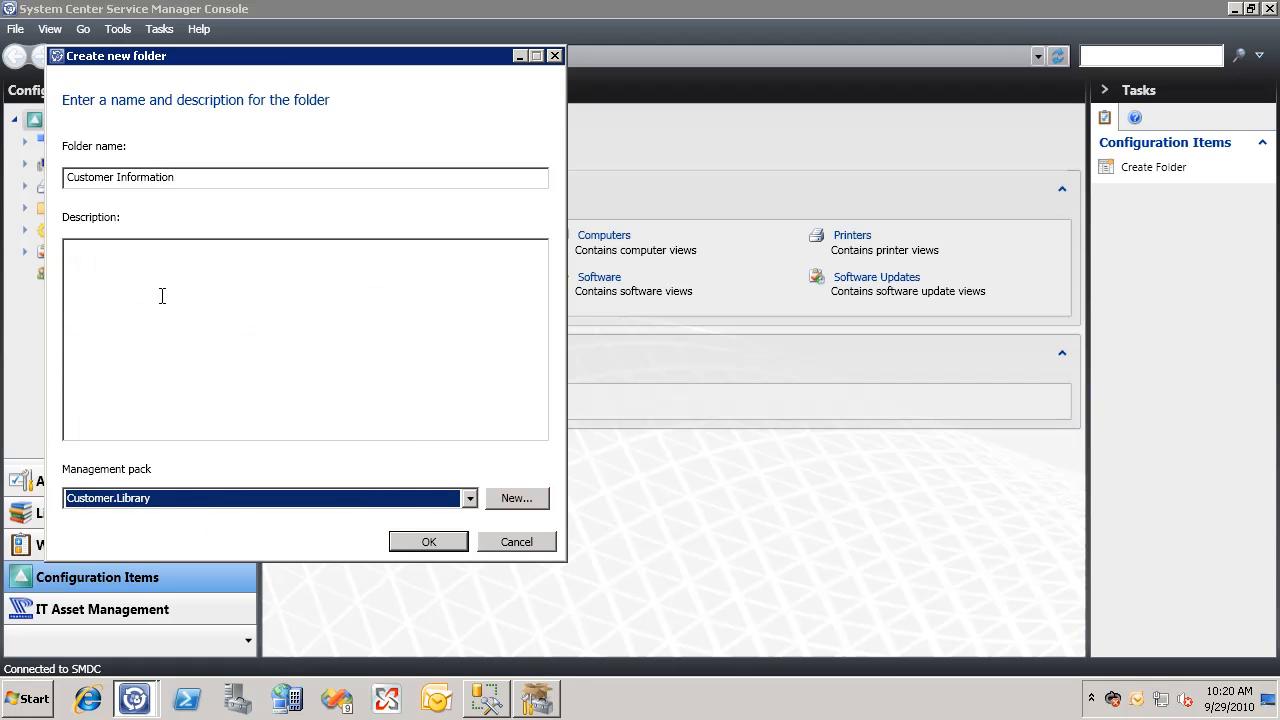
left_click(426, 548)
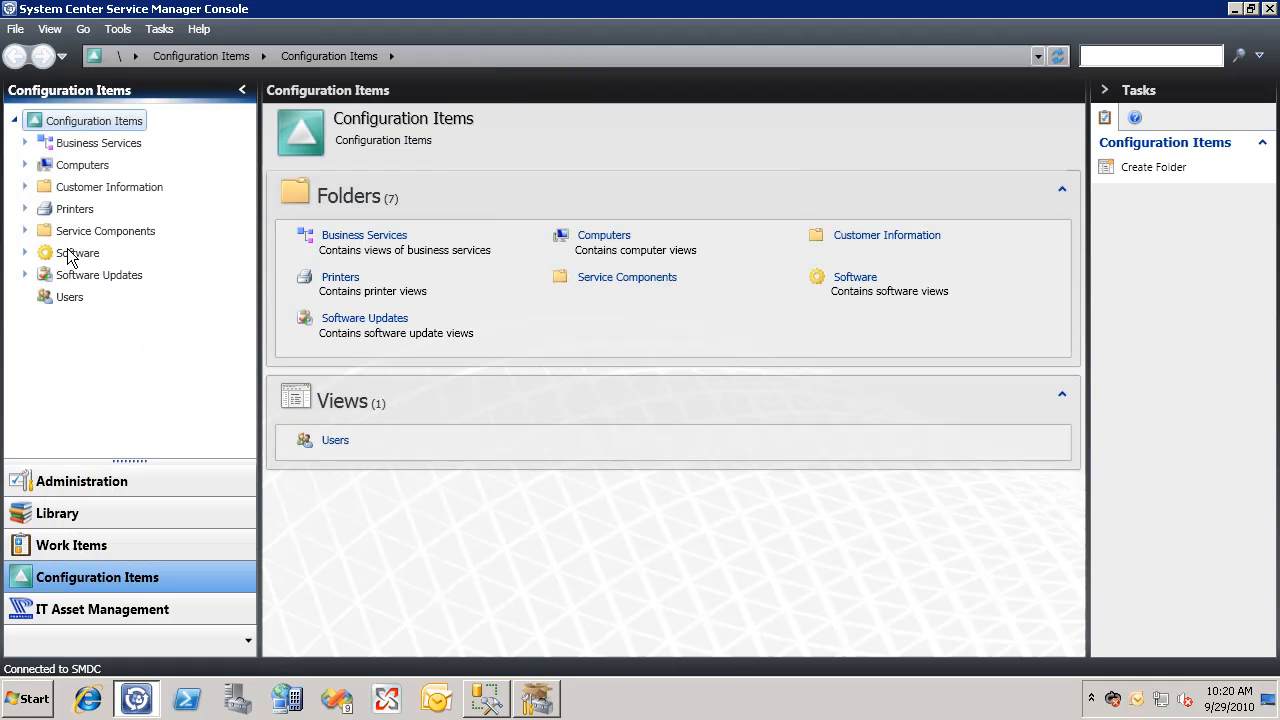
Step: Start a new view in the Customer Information folder and name it All Customers
left_click(49, 189)
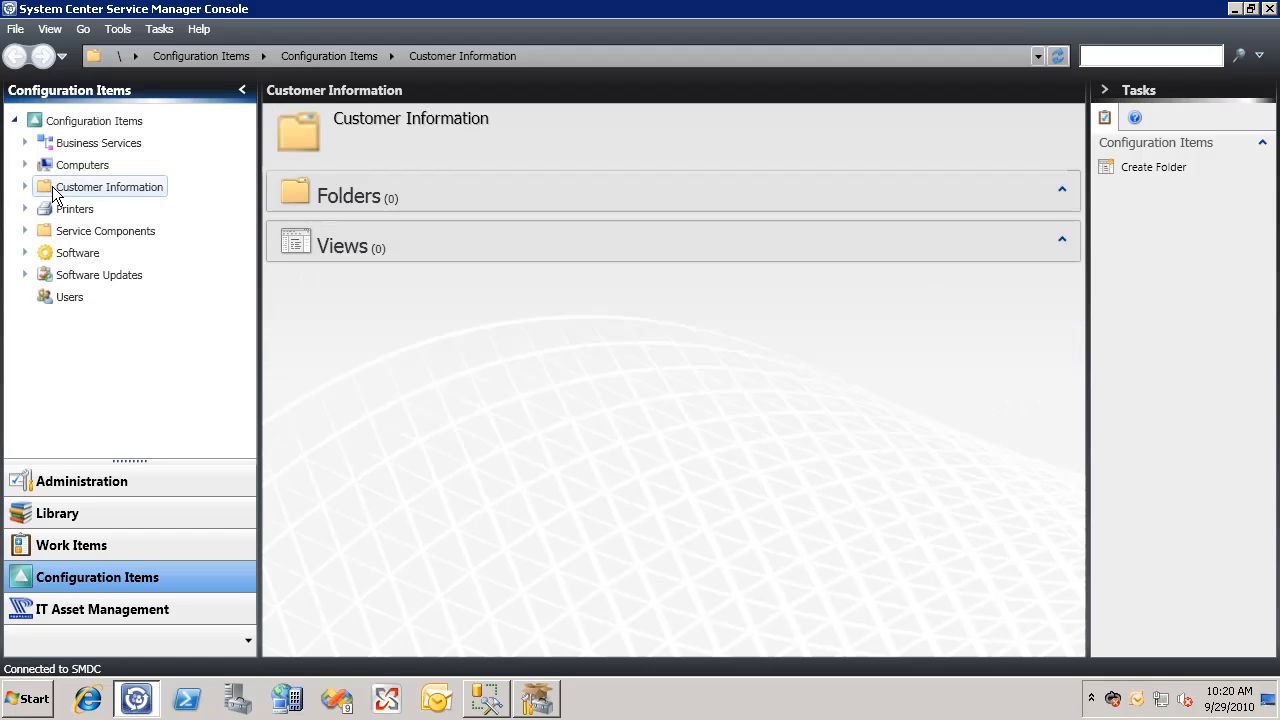
right_click(54, 193)
left_click(80, 207)
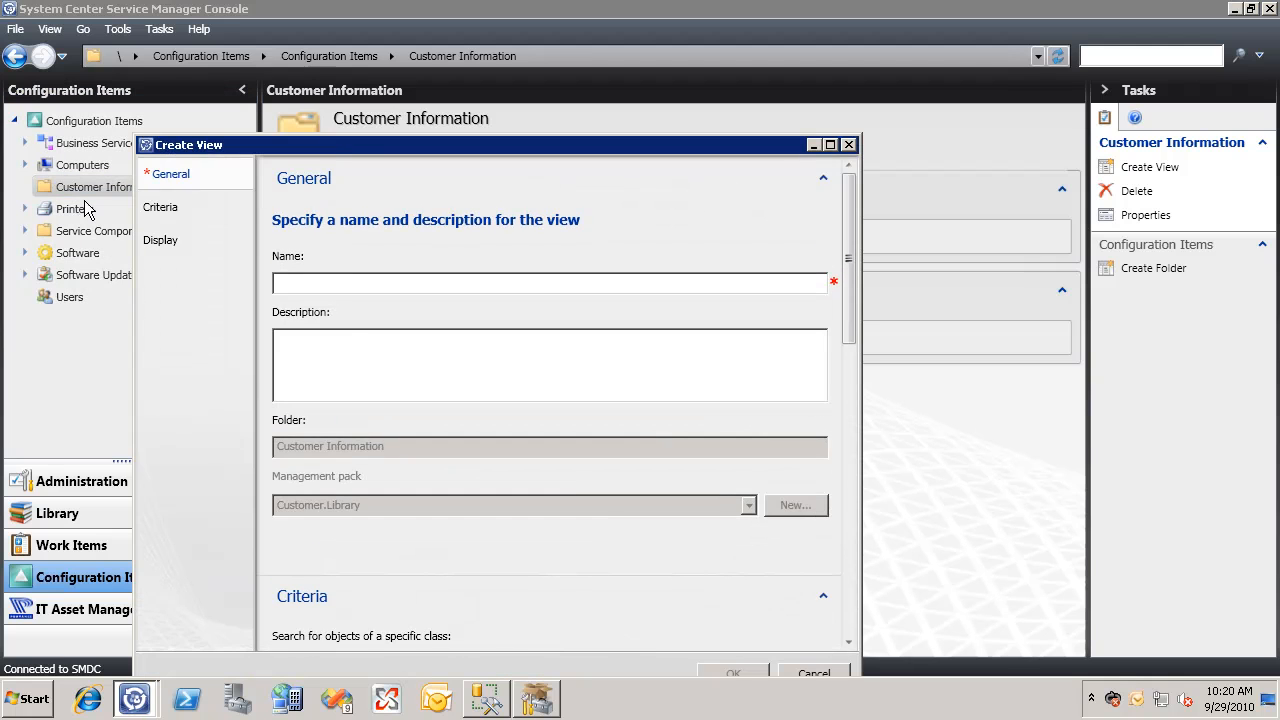
left_click(346, 285)
type("All")
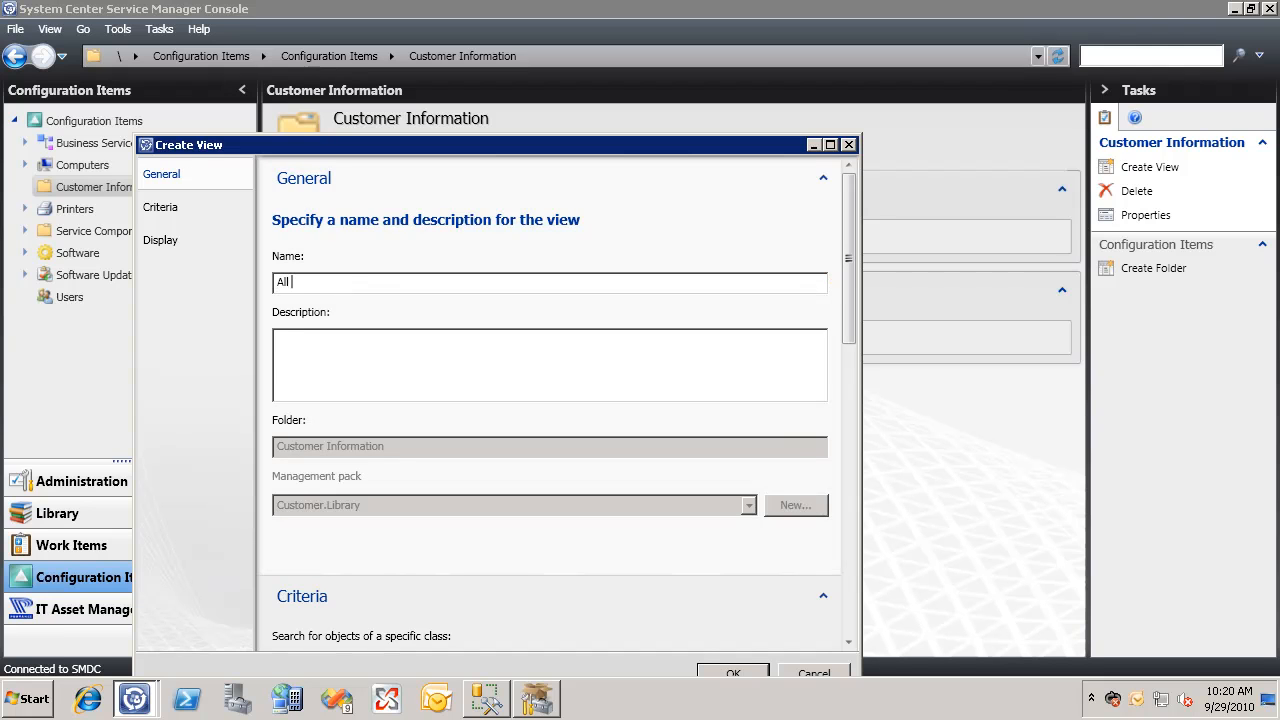
type(" Customers")
Step: Set the view's criteria to search the Customer class from Customer.Library, found among all basic classes by filtering for Customer
left_click(170, 210)
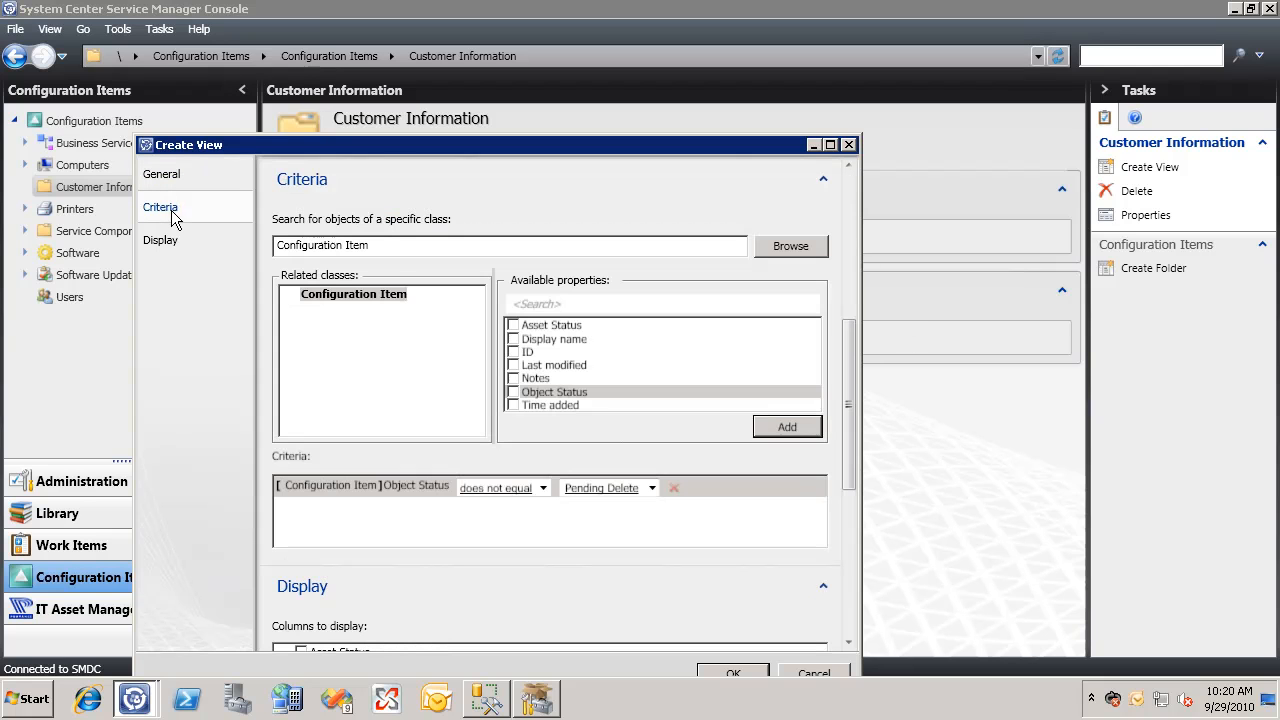
left_click(800, 247)
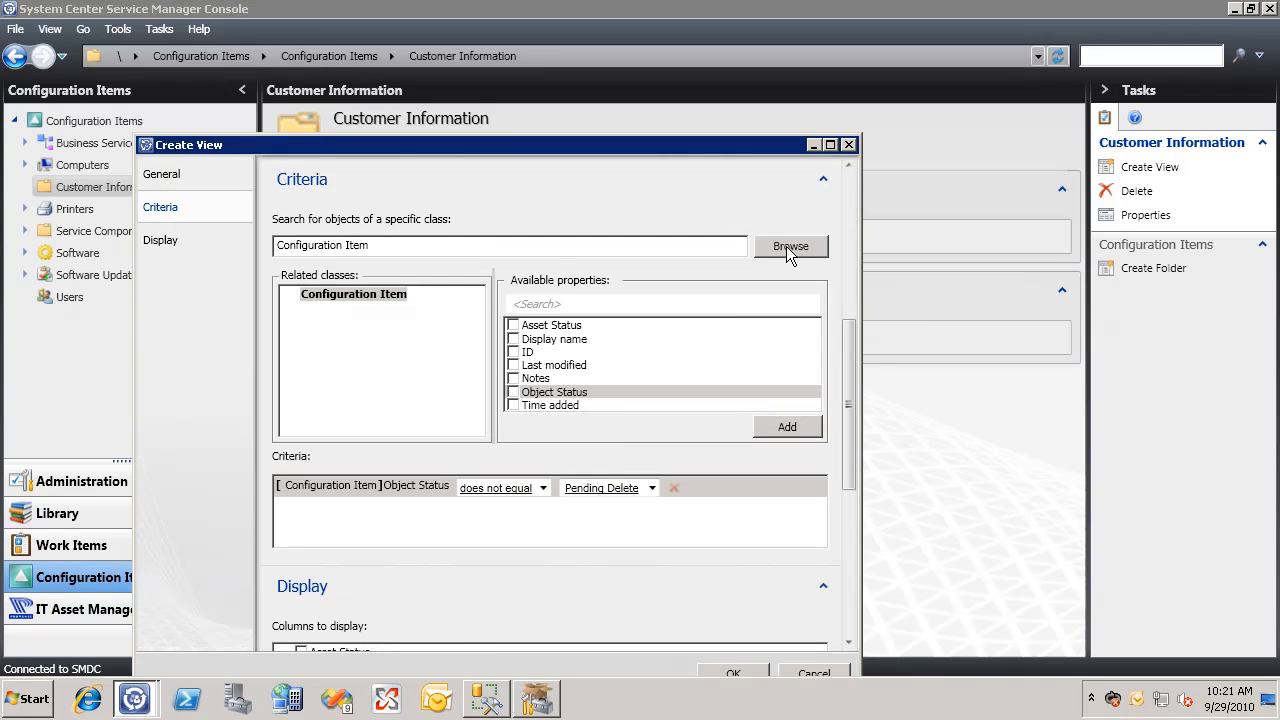
left_click(480, 253)
type("Customer")
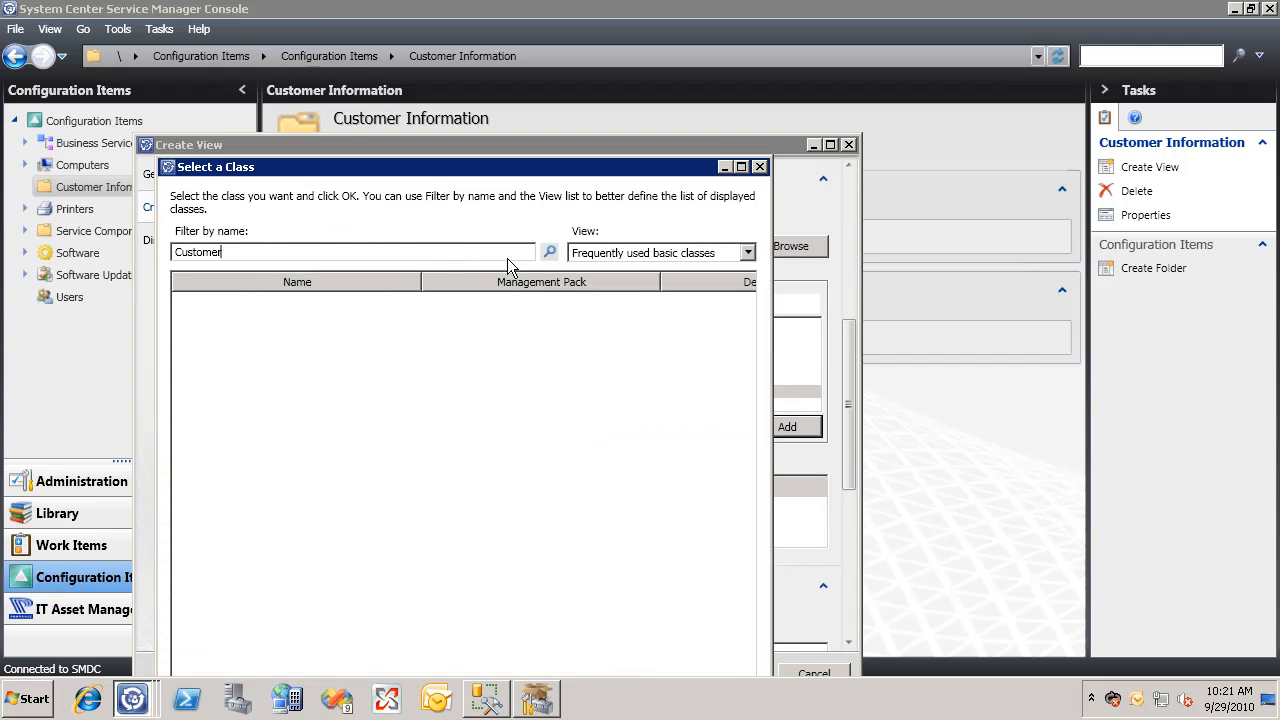
key("ctrl+a")
key("BackSpace")
type("Customer")
left_click(618, 258)
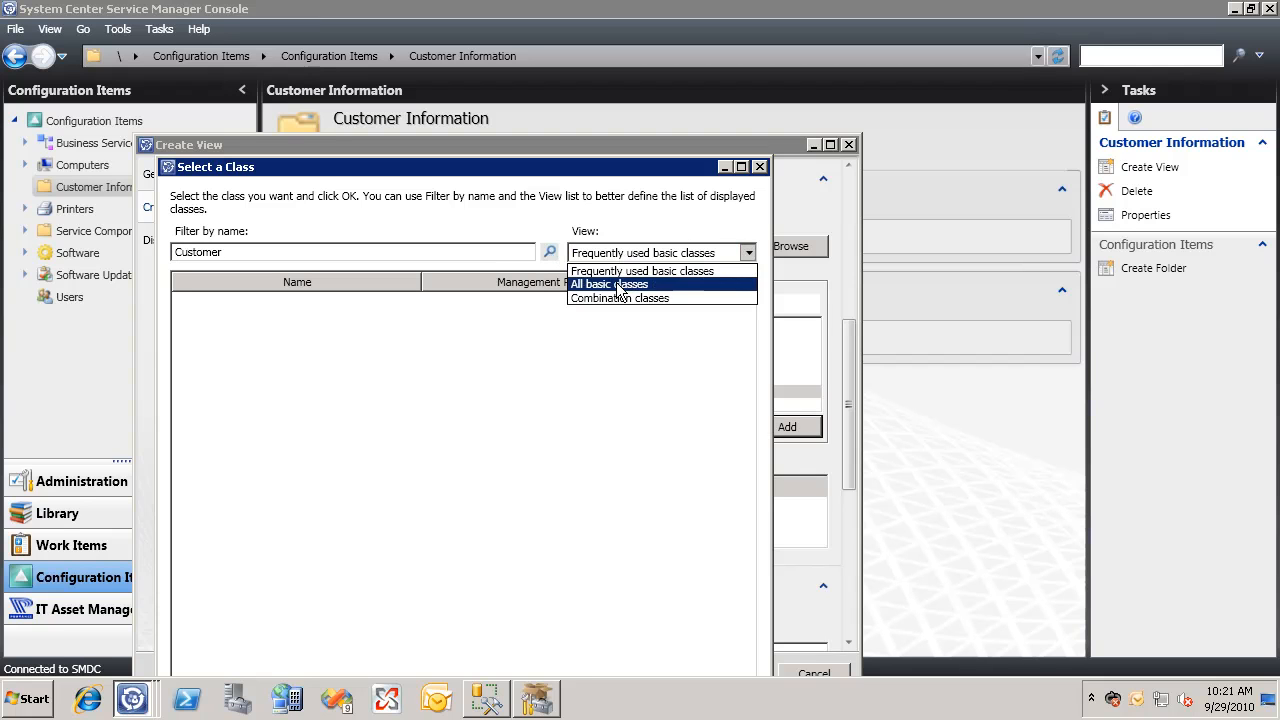
left_click(618, 285)
left_click(549, 252)
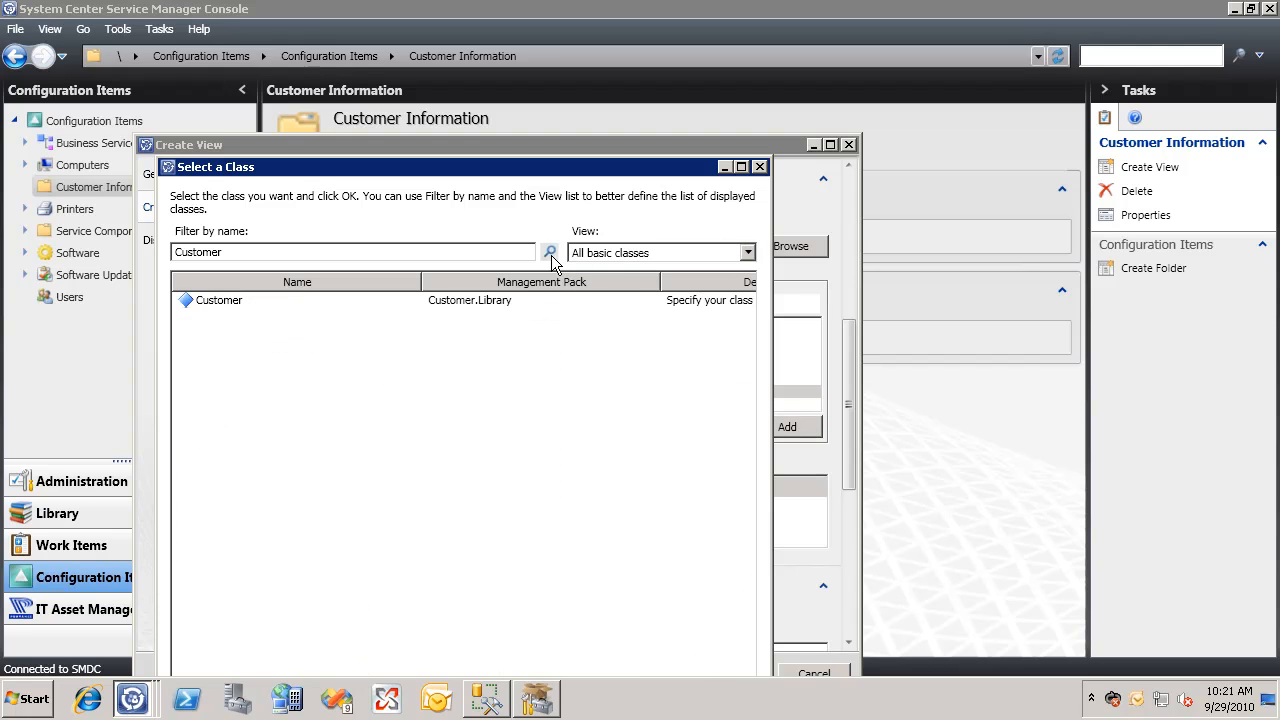
double_click(514, 302)
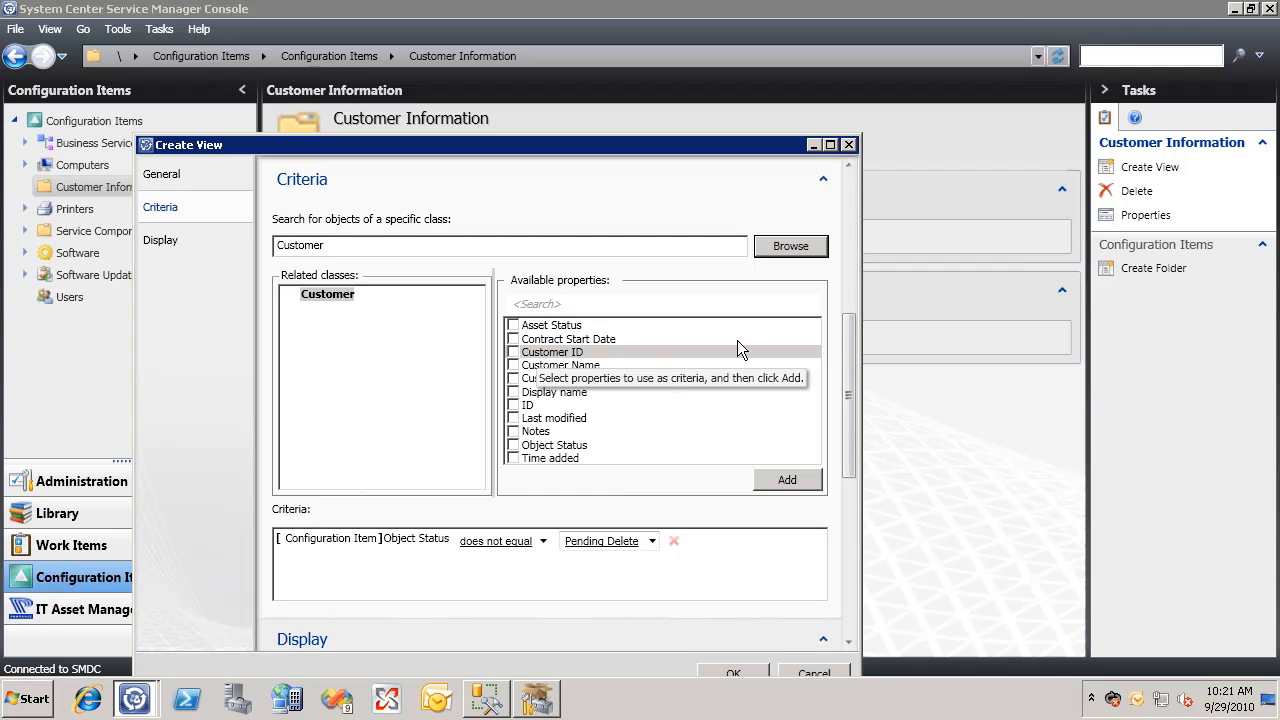
Step: Display only the Customer ID, Customer Name and Customer Type columns and create the view
left_click_drag(855, 397, 852, 540)
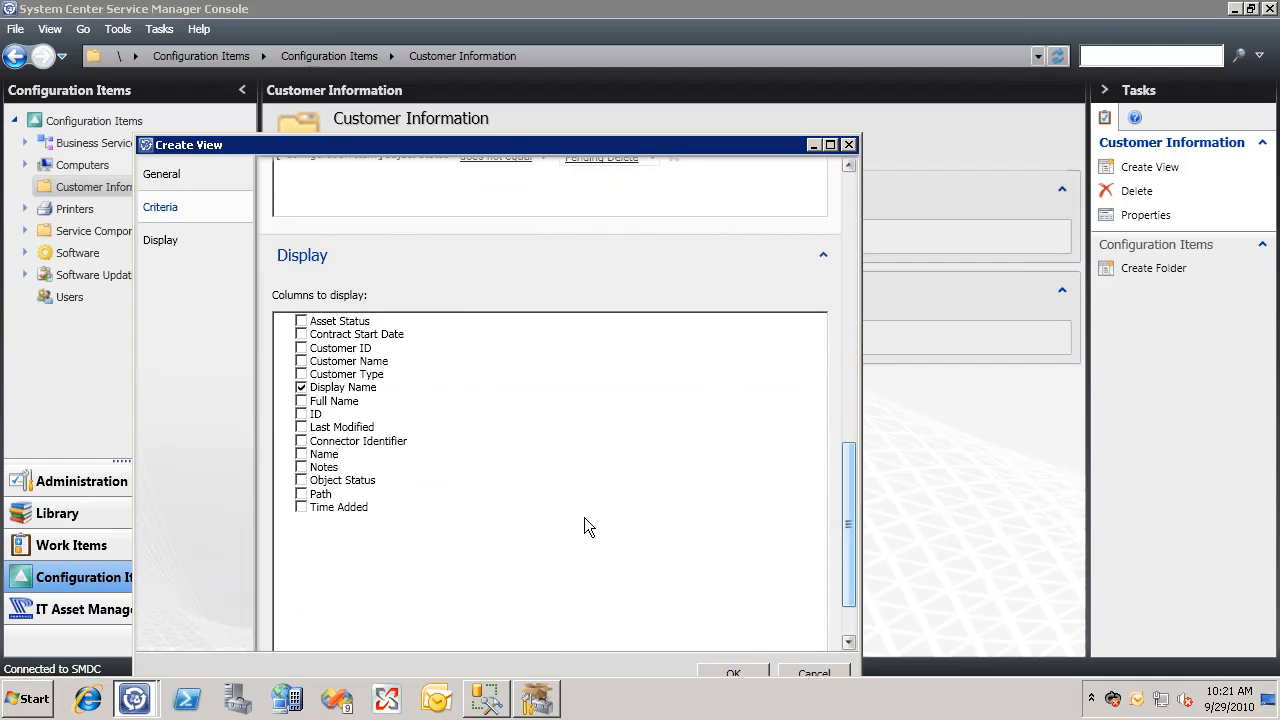
left_click(302, 349)
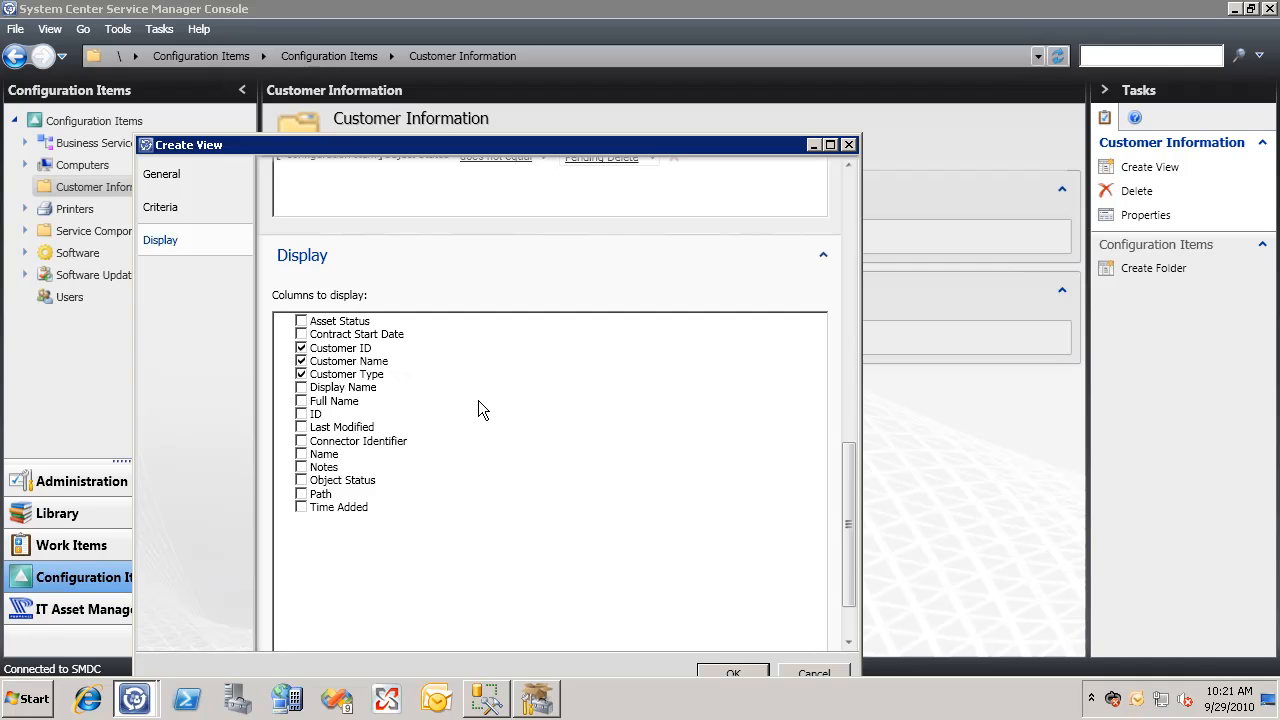
left_click(717, 672)
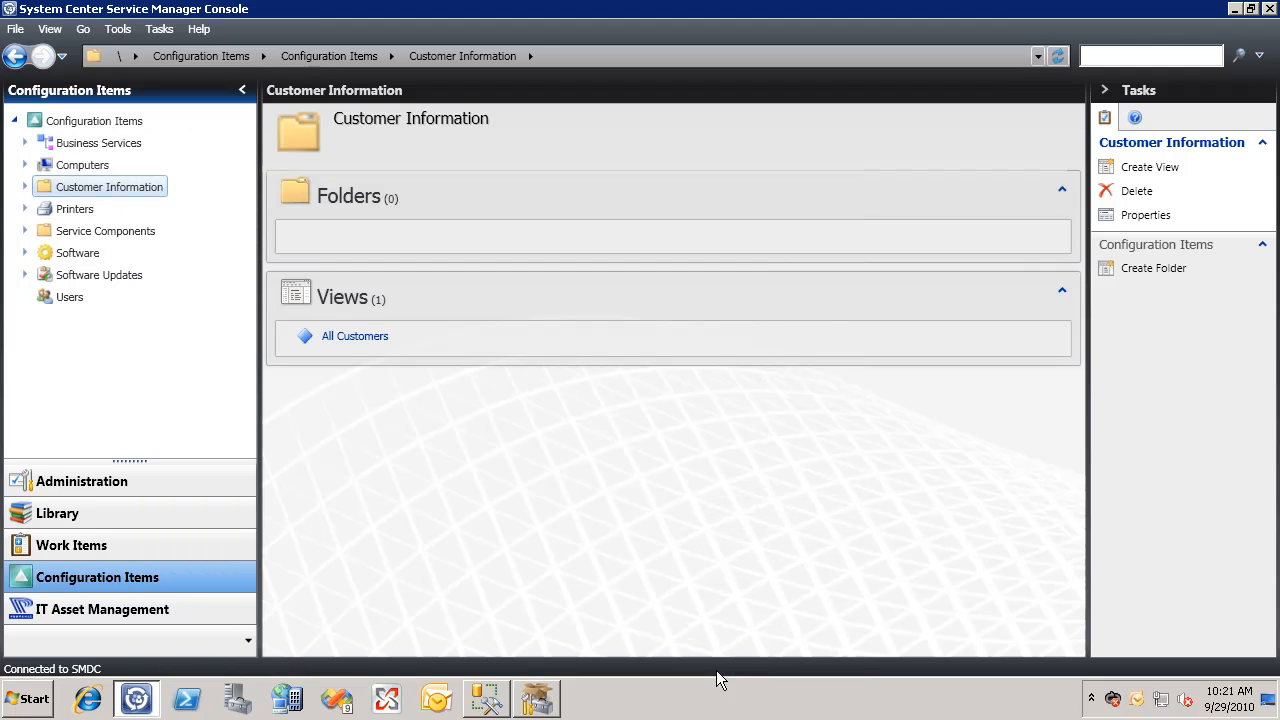
Step: From the All Customers view, start a new customer with the display name Acme Company and asset status Disposed
left_click(25, 187)
left_click(82, 209)
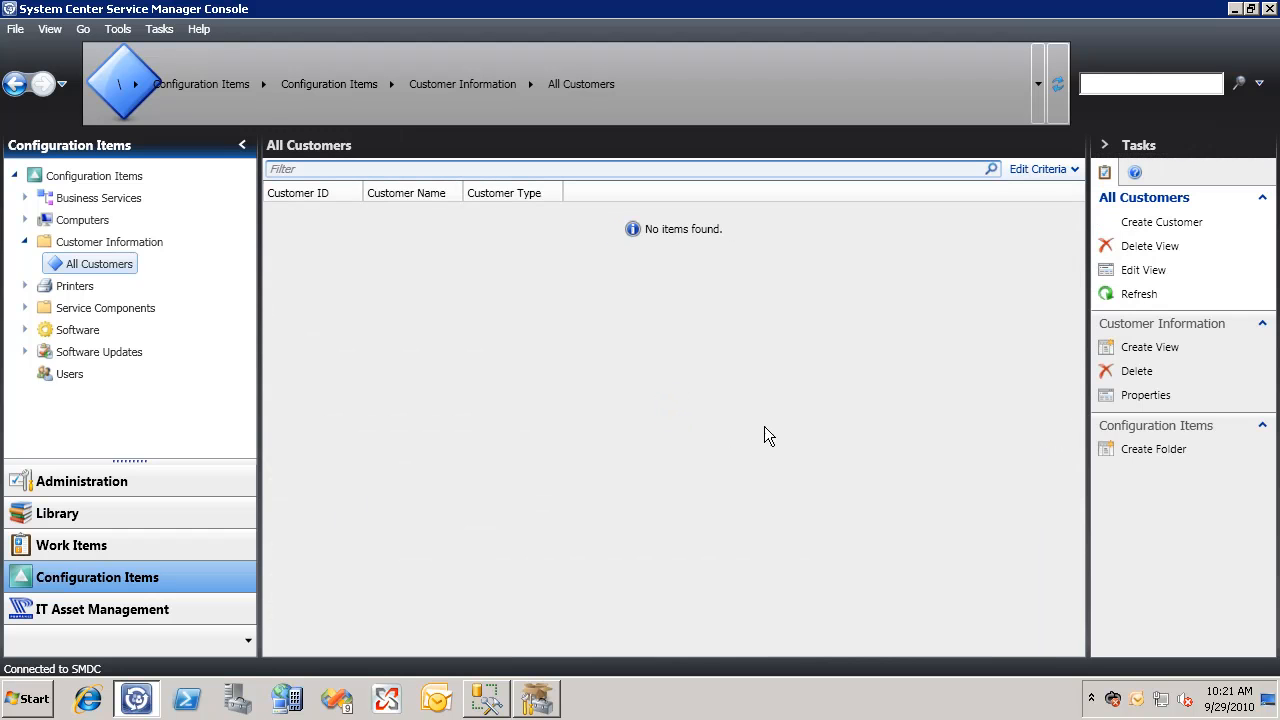
left_click(1125, 226)
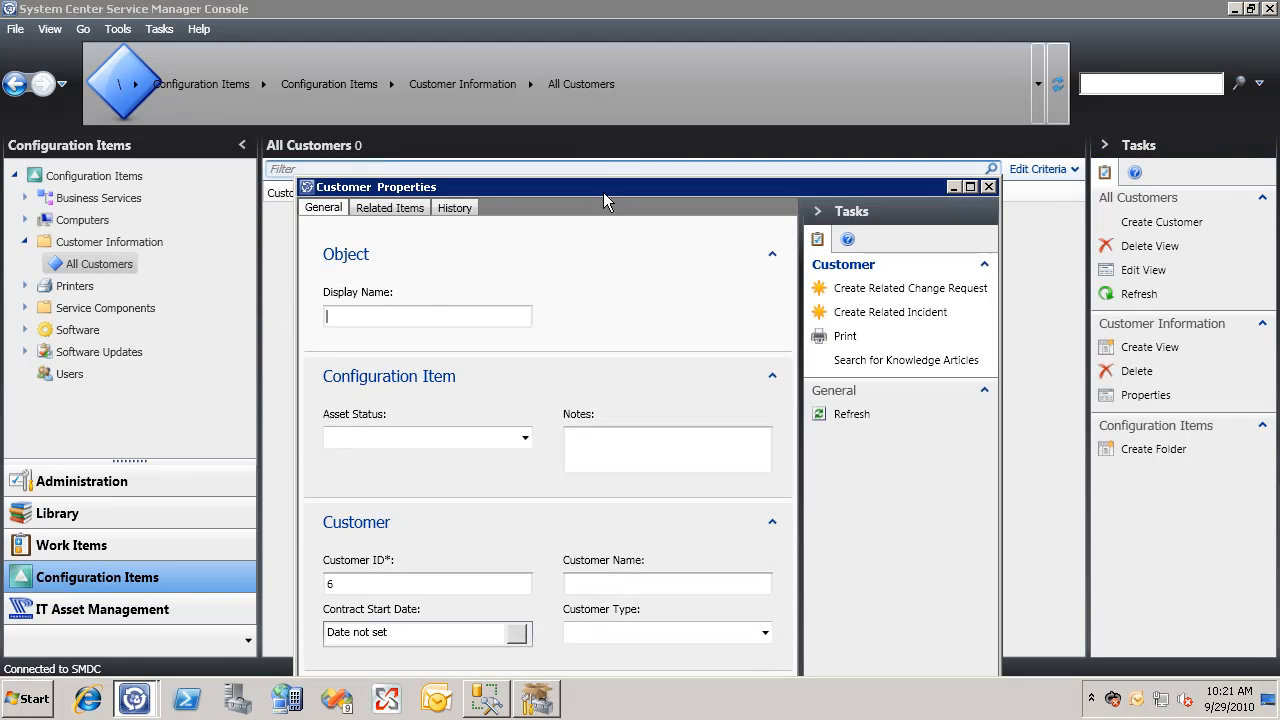
left_click_drag(602, 190, 558, 22)
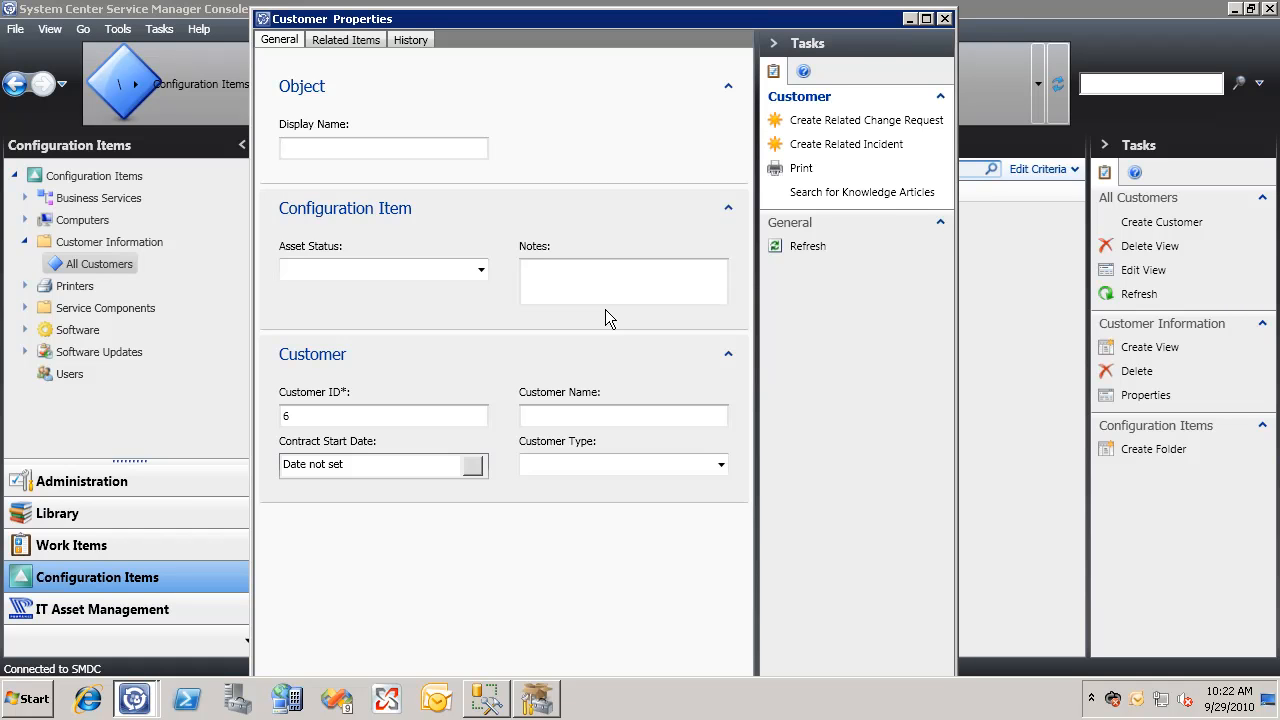
type("Adme Company")
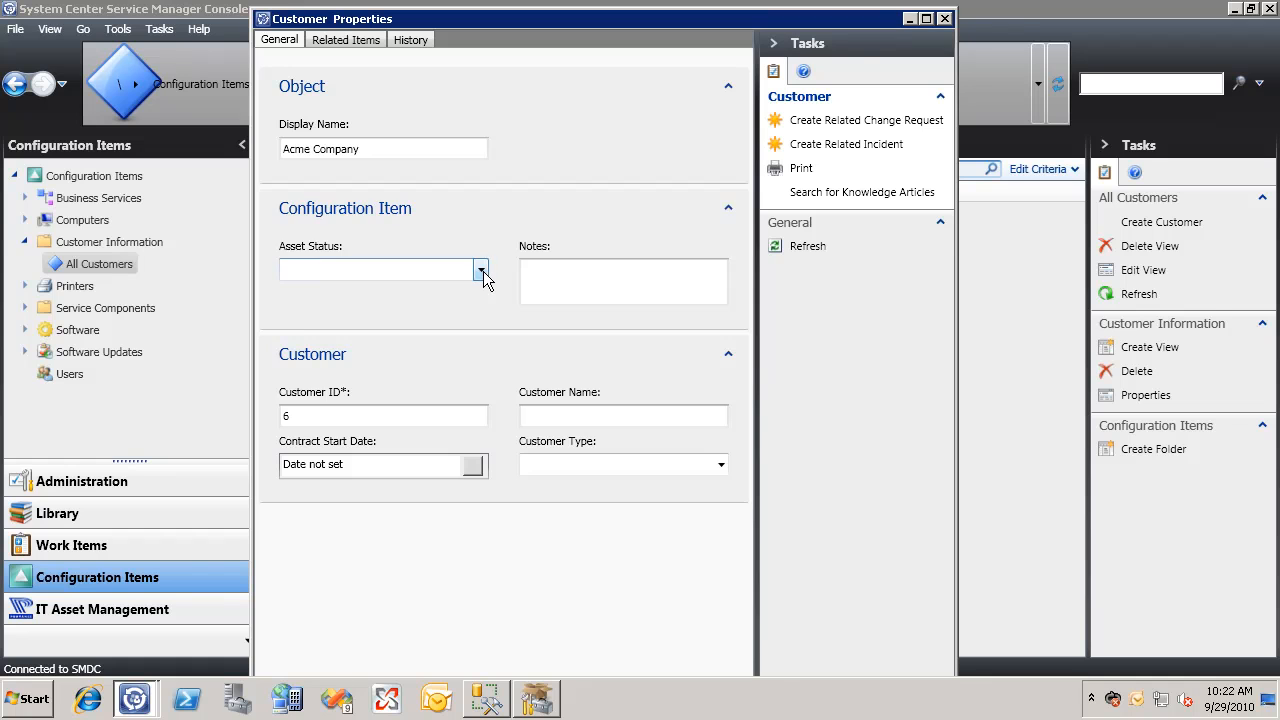
left_click(479, 268)
left_click(417, 318)
left_click(593, 267)
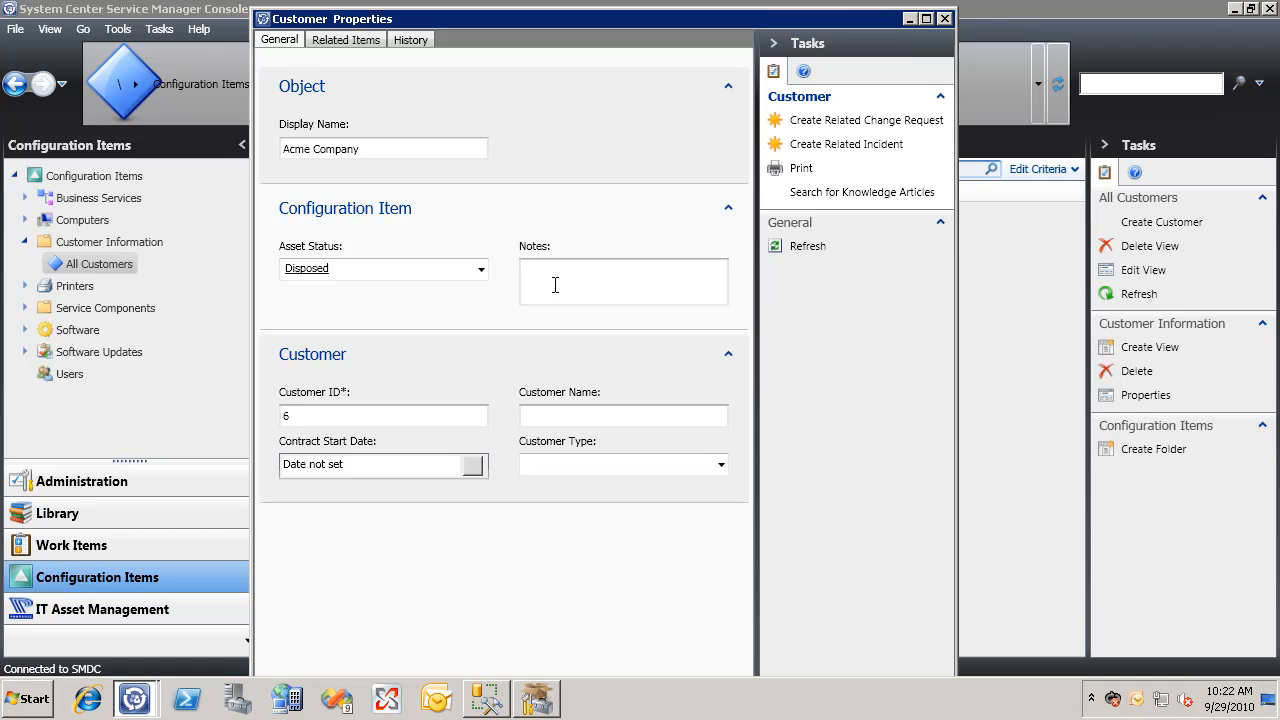
Step: Fill in the customer ID, the customer name Acme Company and a contract start date of September 17, 2010
left_click(284, 418)
type("6")
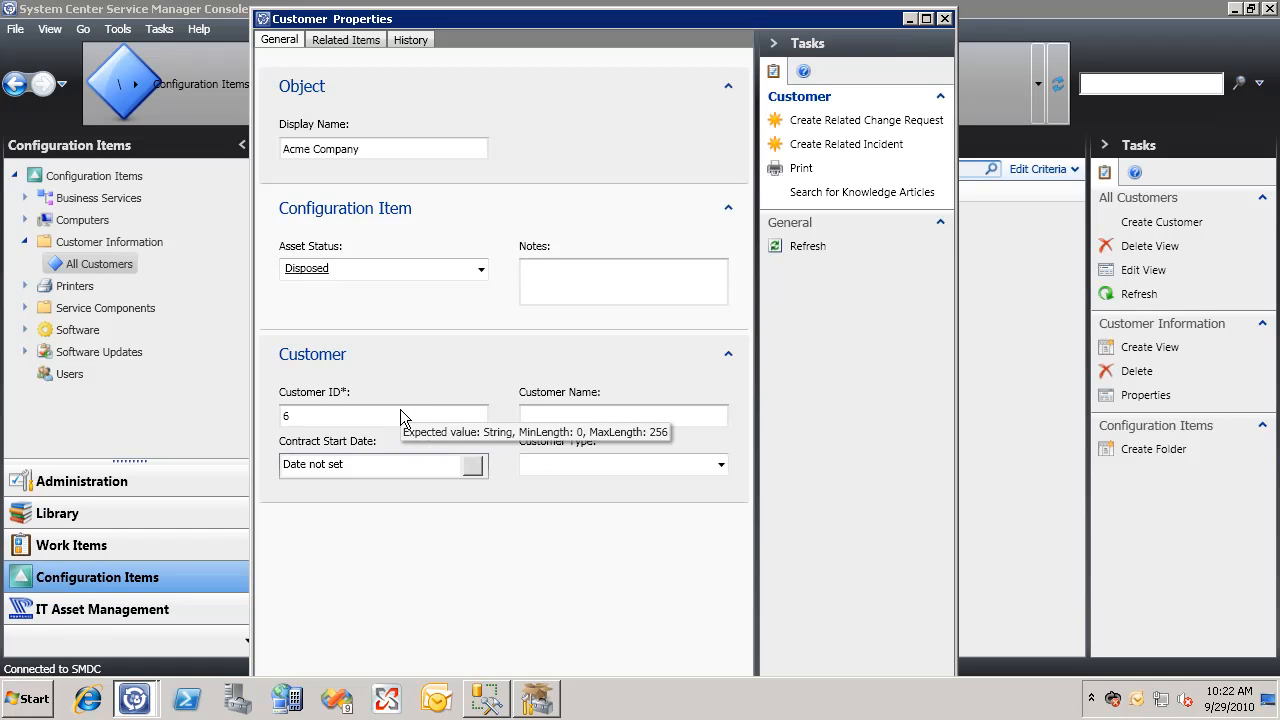
left_click(549, 418)
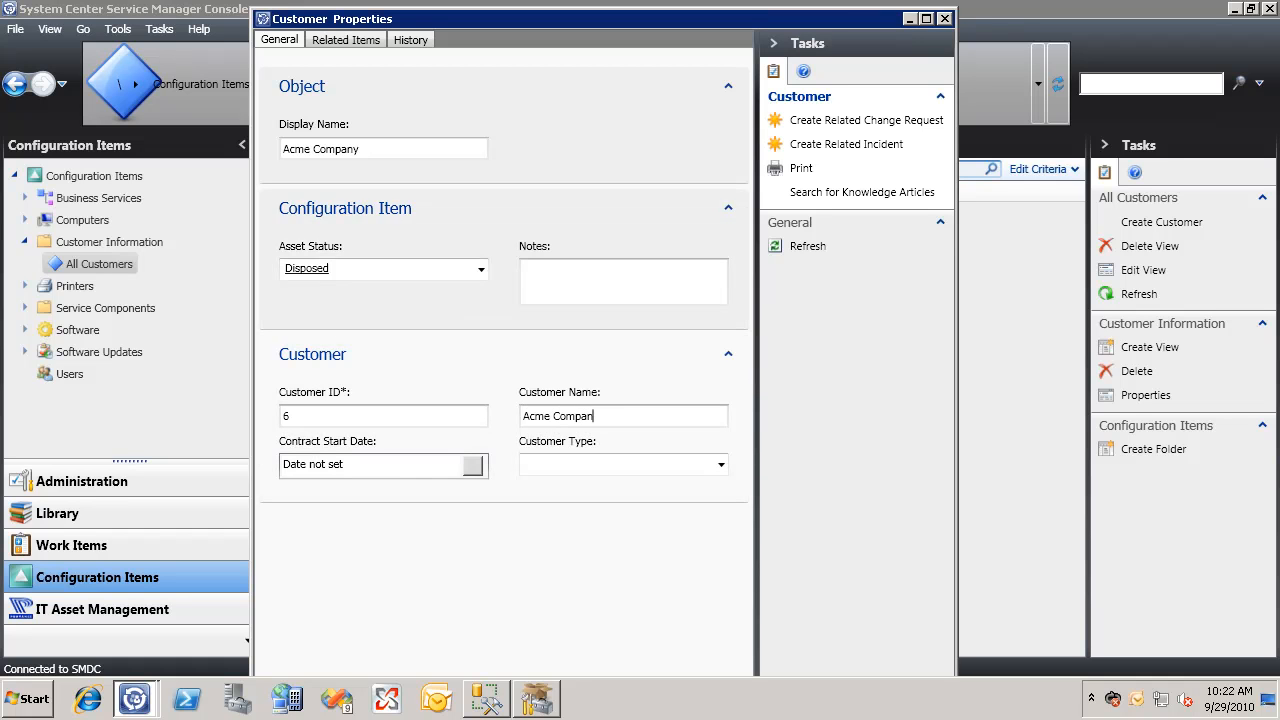
left_click(472, 466)
left_click(586, 566)
left_click(721, 464)
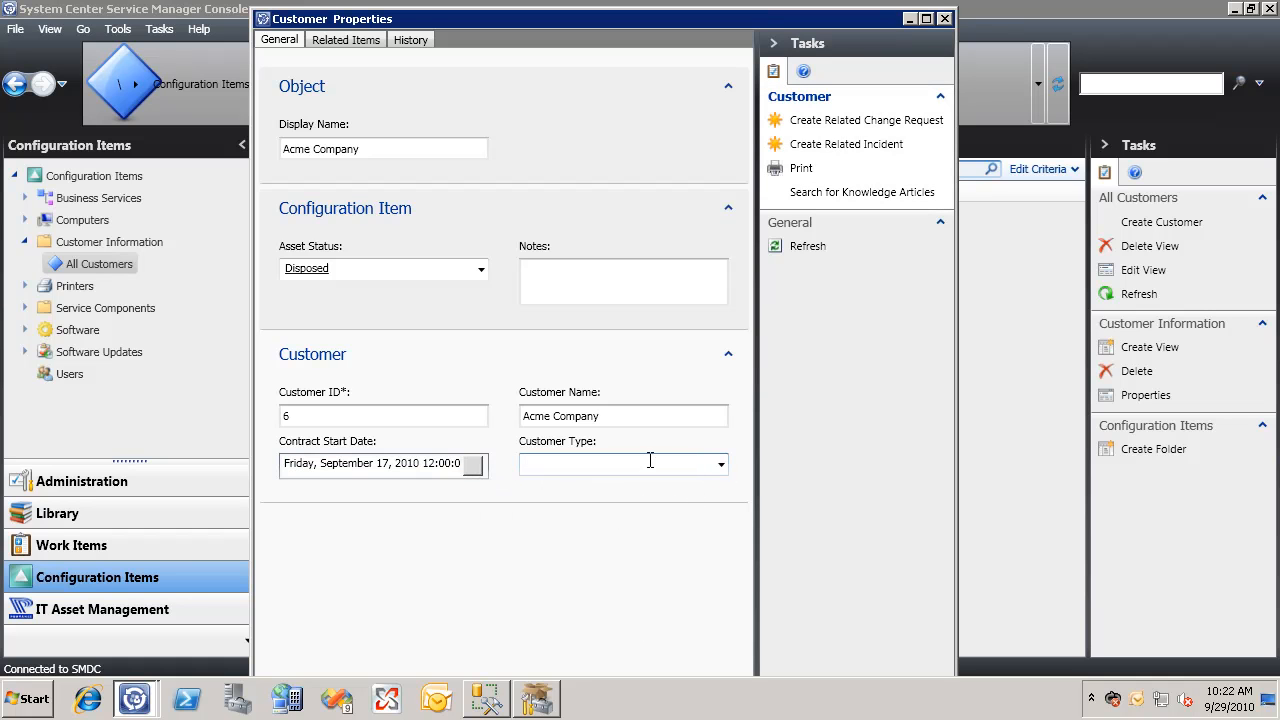
Step: Review the new customer's related items and history, maximize the form and save the record
left_click(346, 44)
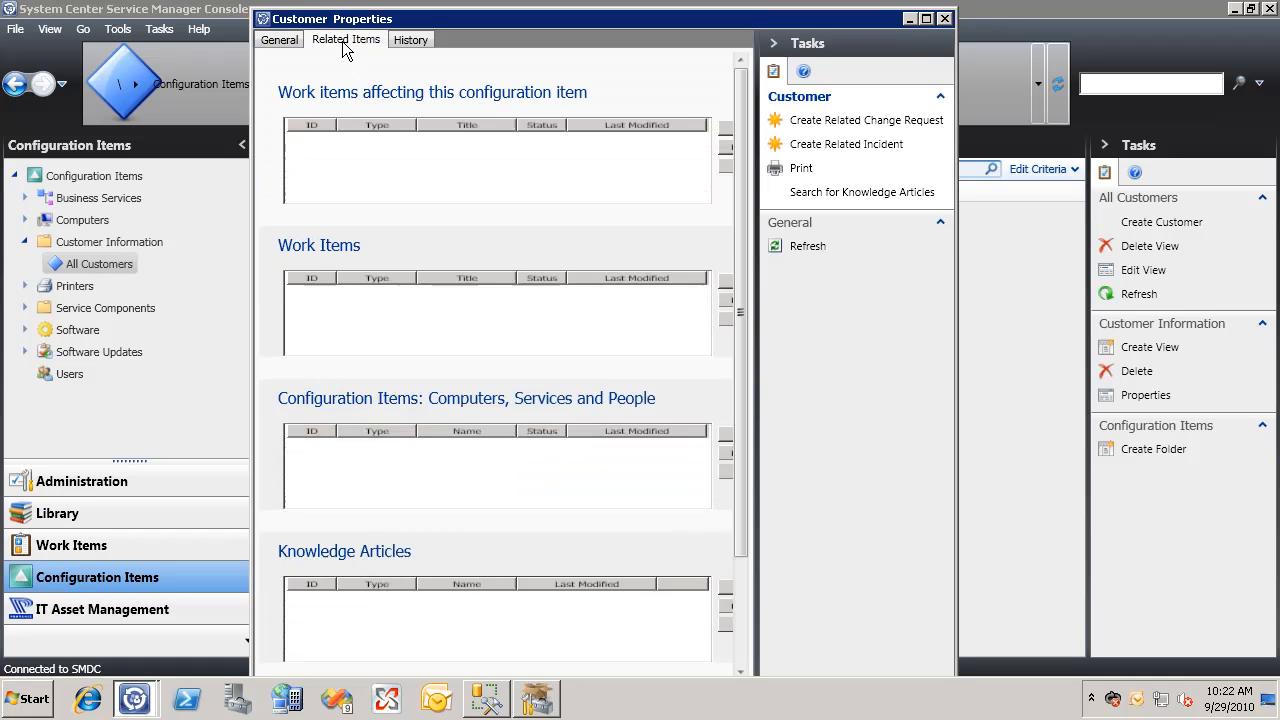
left_click(408, 39)
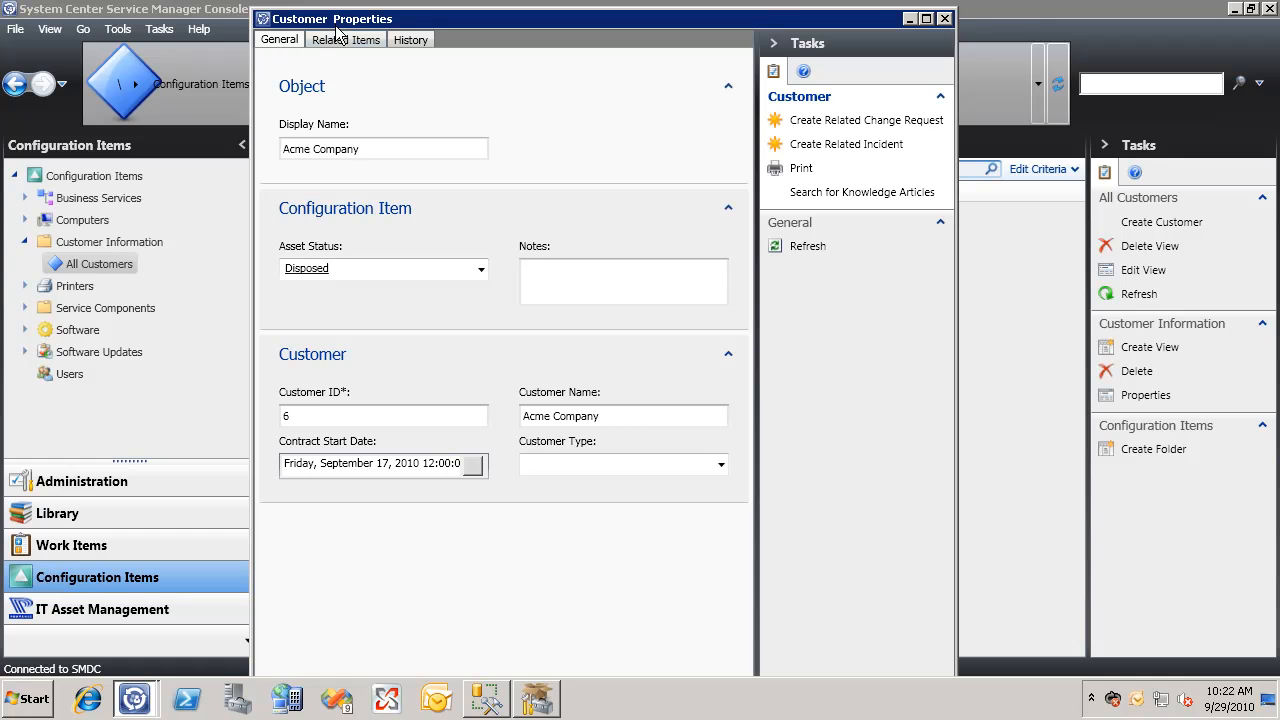
left_click_drag(342, 18, 342, 12)
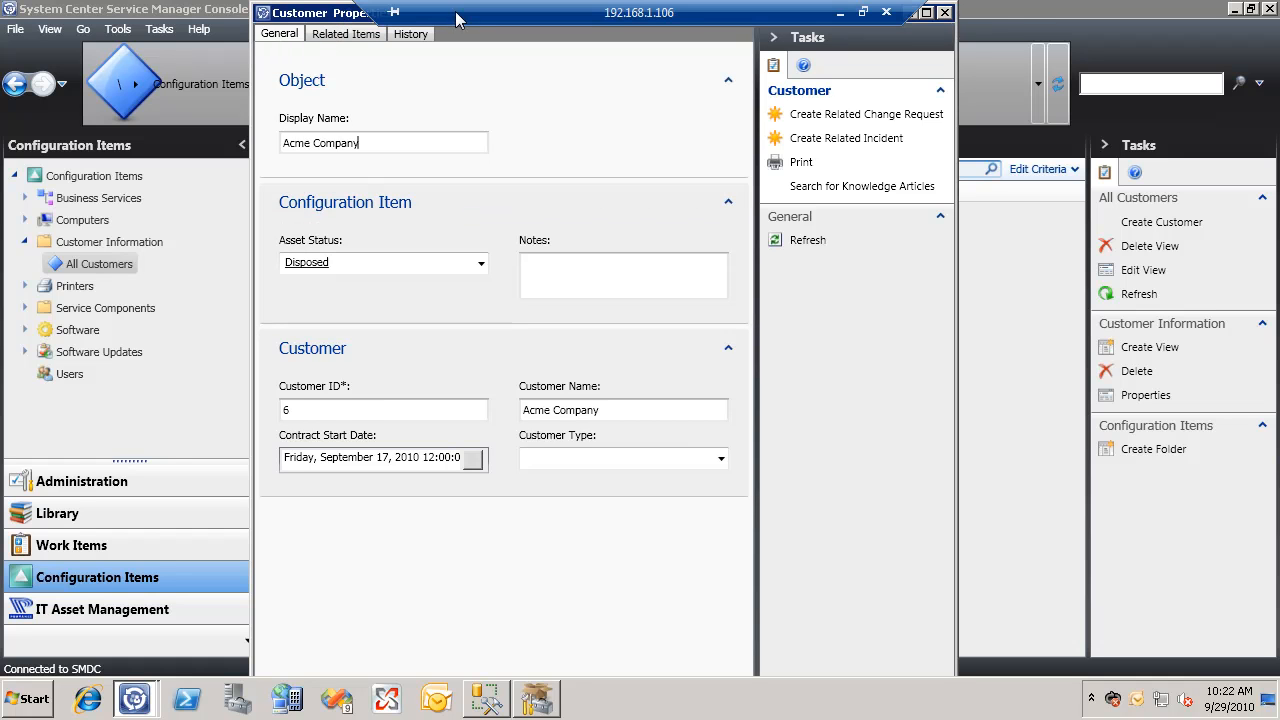
double_click(358, 14)
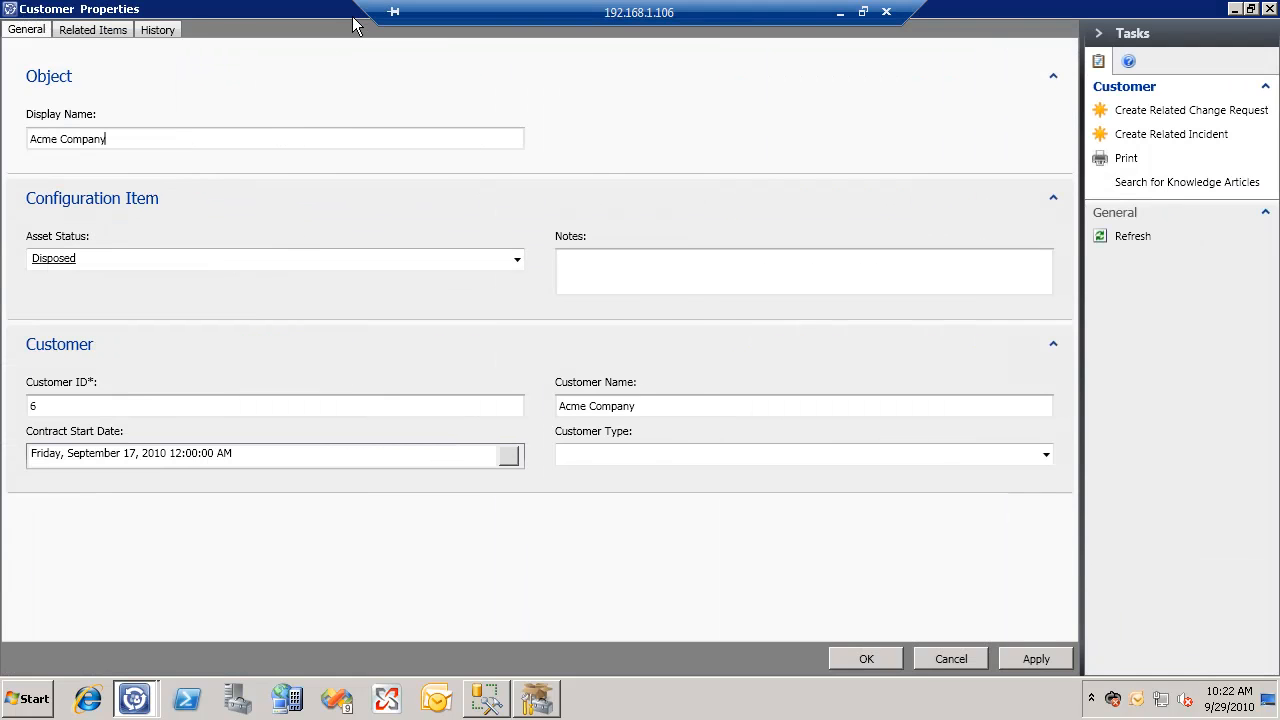
left_click(860, 657)
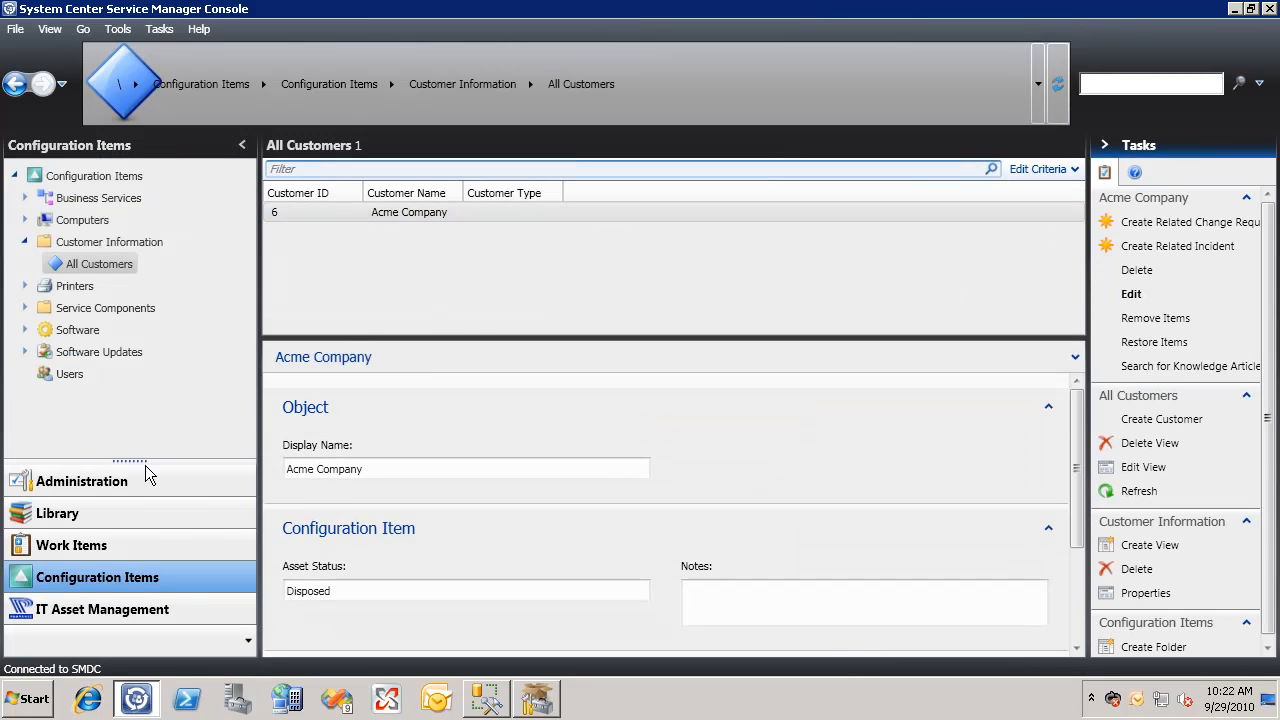
Step: Filter the Library's lists for Custom and open the properties of the Customer Type list
left_click(134, 511)
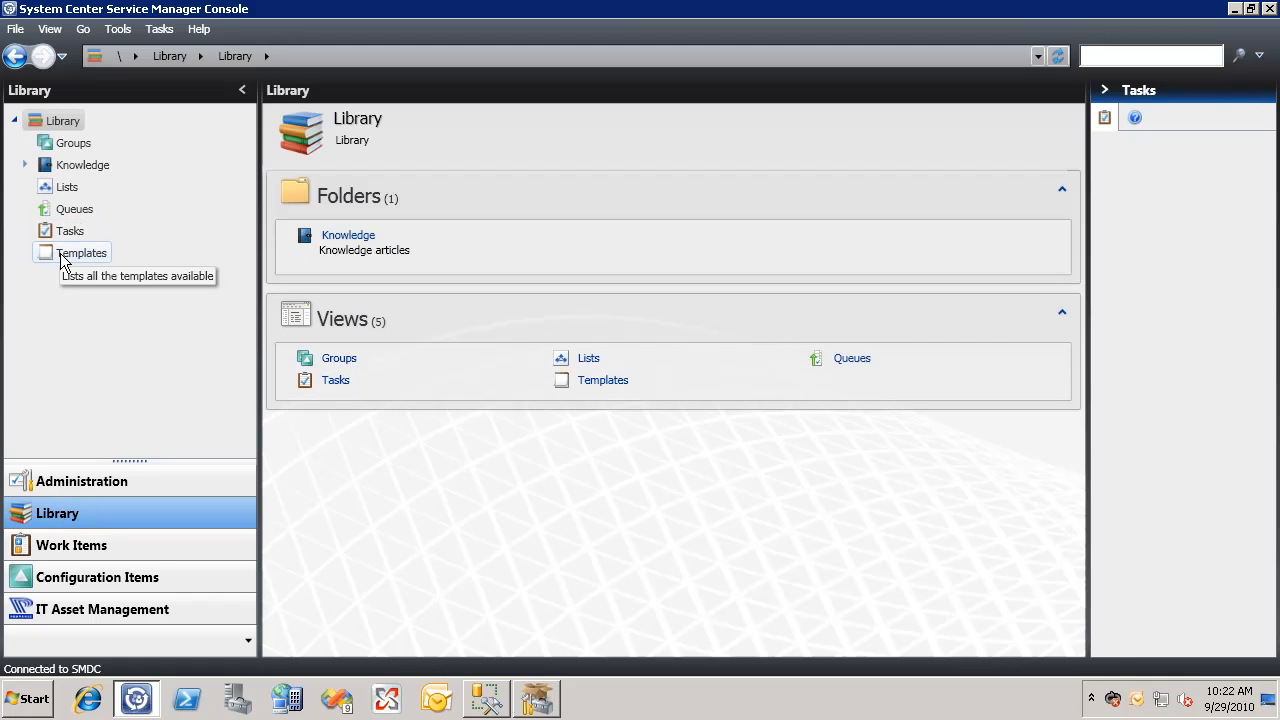
left_click(68, 188)
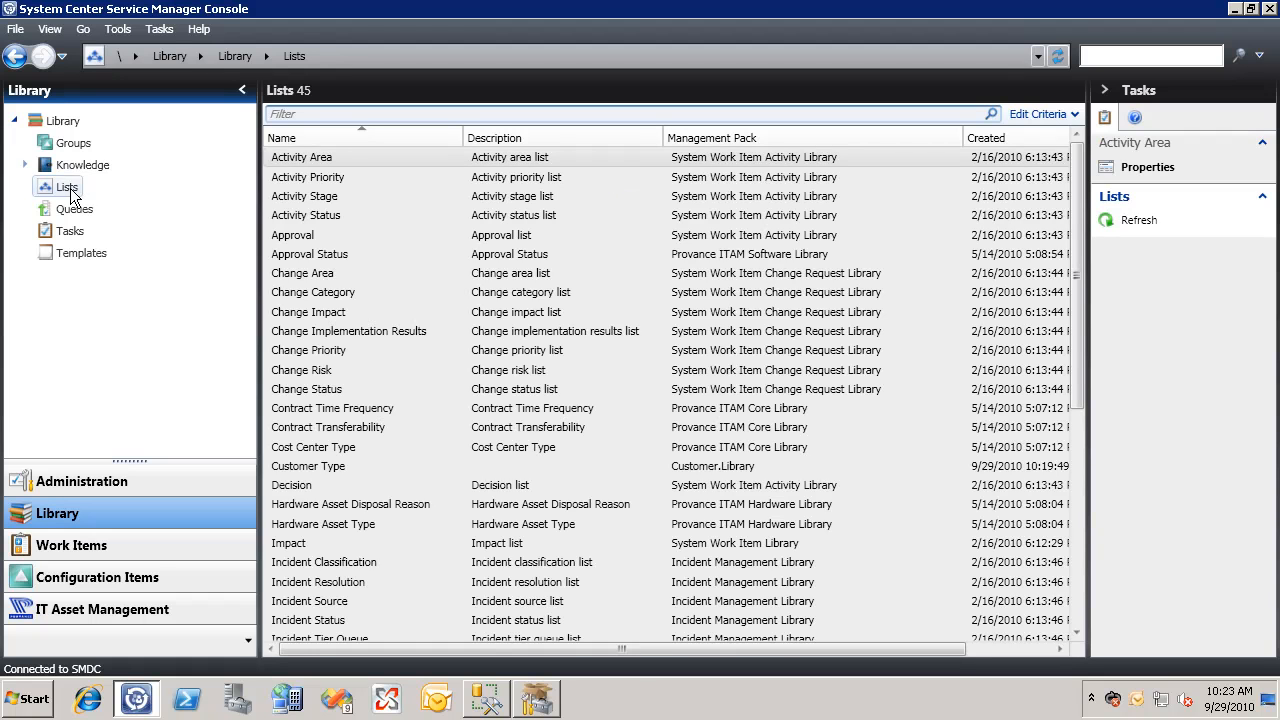
left_click(300, 114)
type("Custom")
left_click(321, 158)
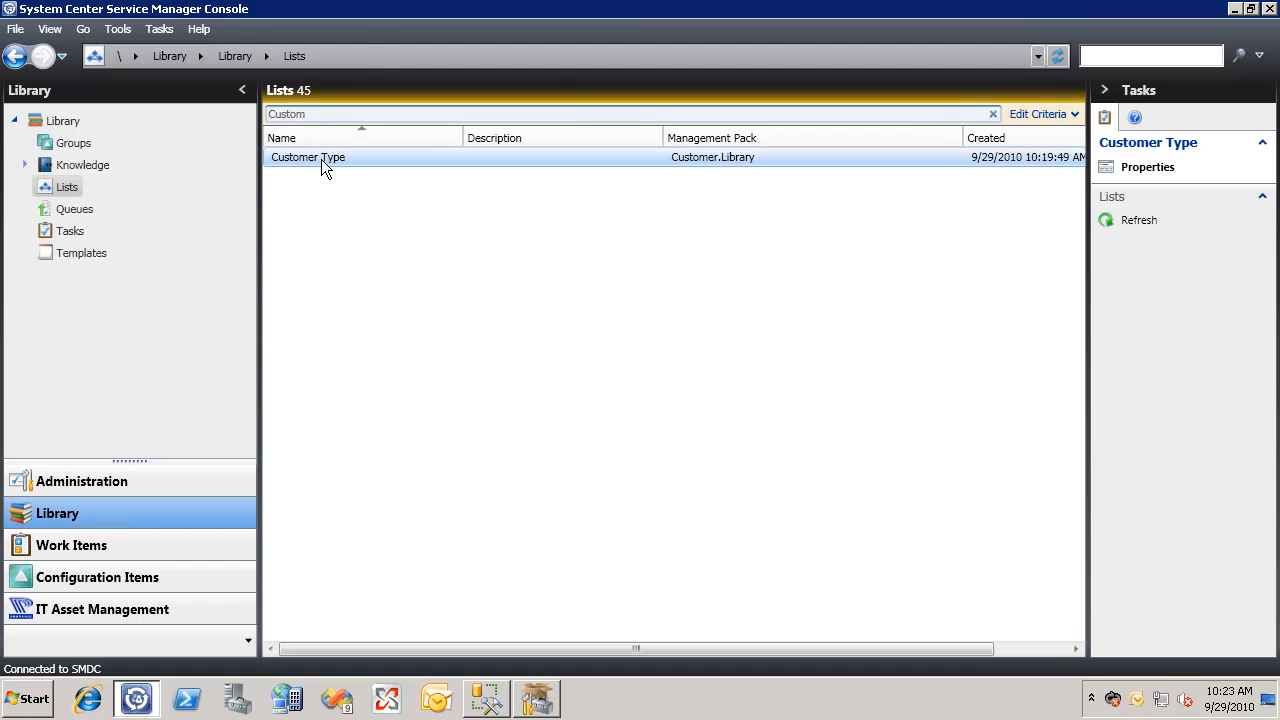
left_click(1147, 168)
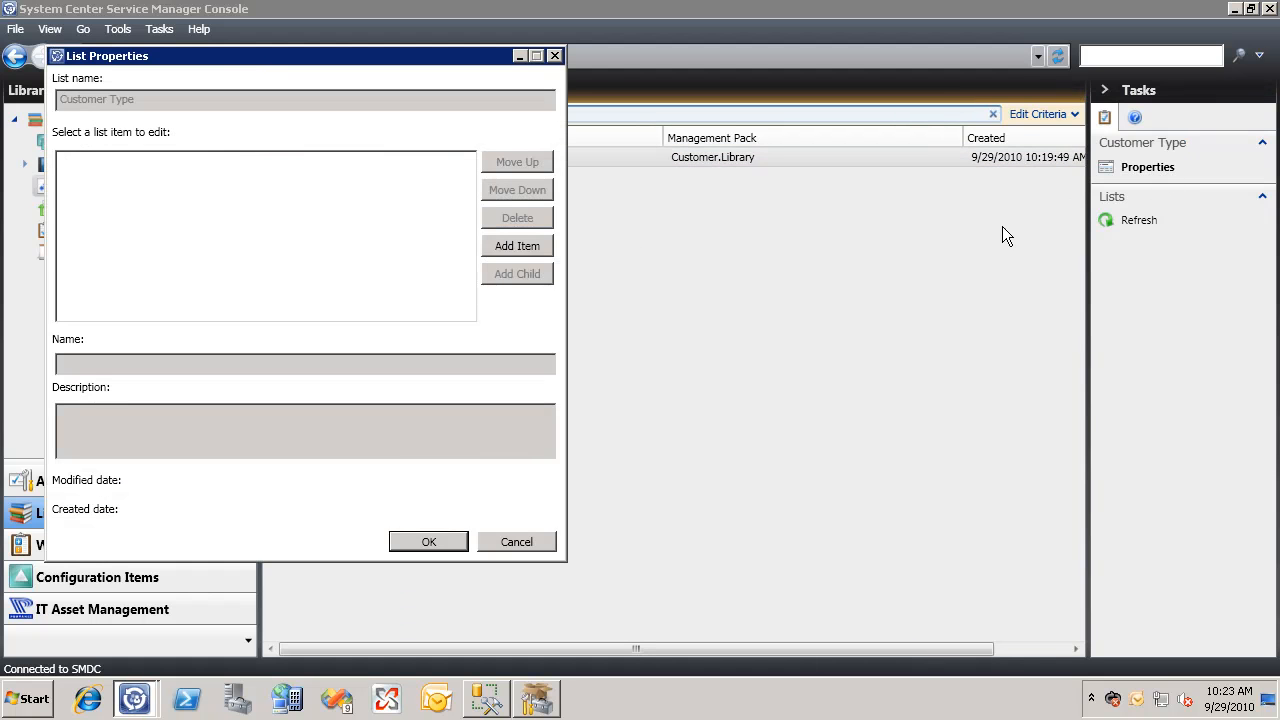
Step: Add an item named Gold to the Customer Type list
left_click(522, 245)
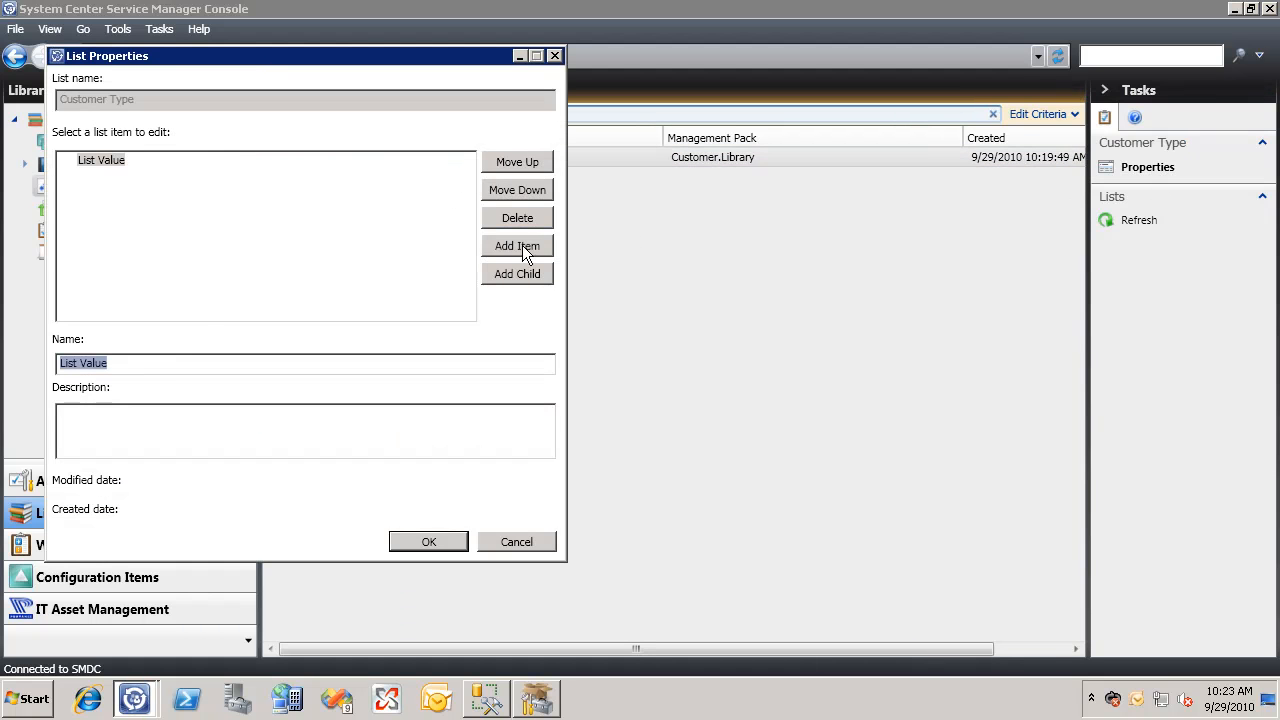
left_click(167, 363)
key("ctrl+a")
key("BackSpace")
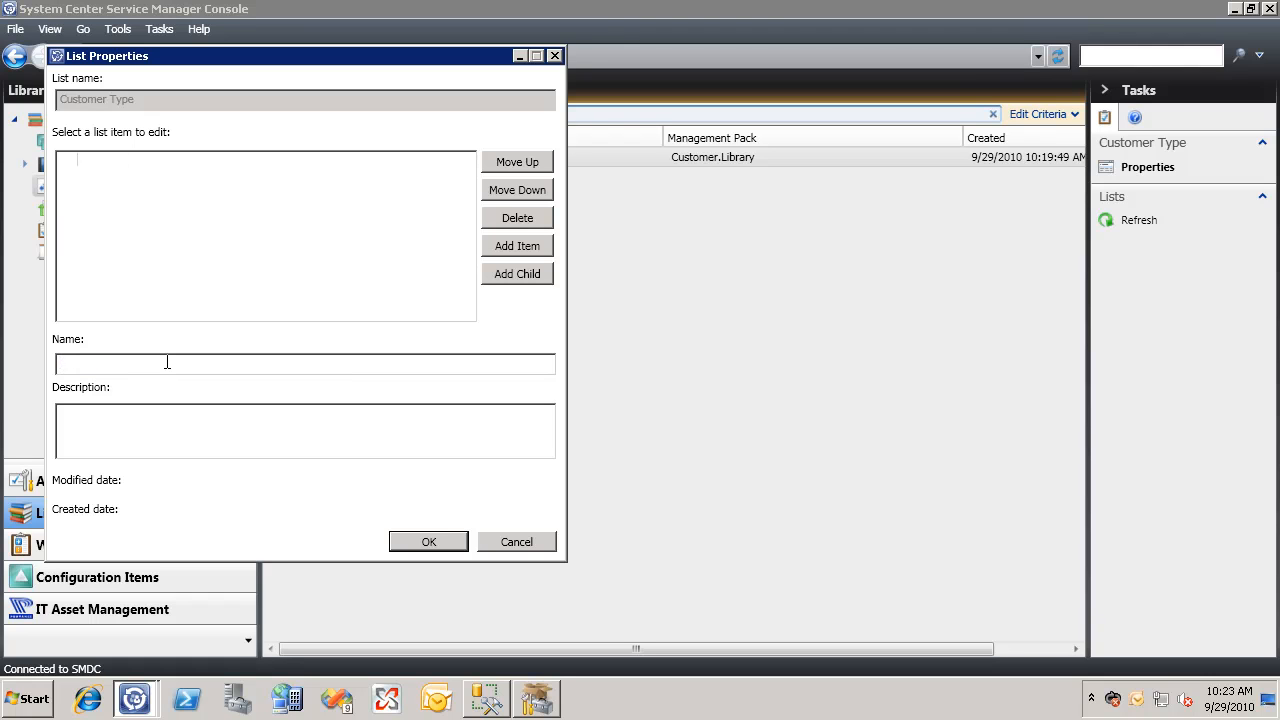
type("Gold")
Step: Add a second item named Silver to the Customer Type list and save the list
left_click(528, 245)
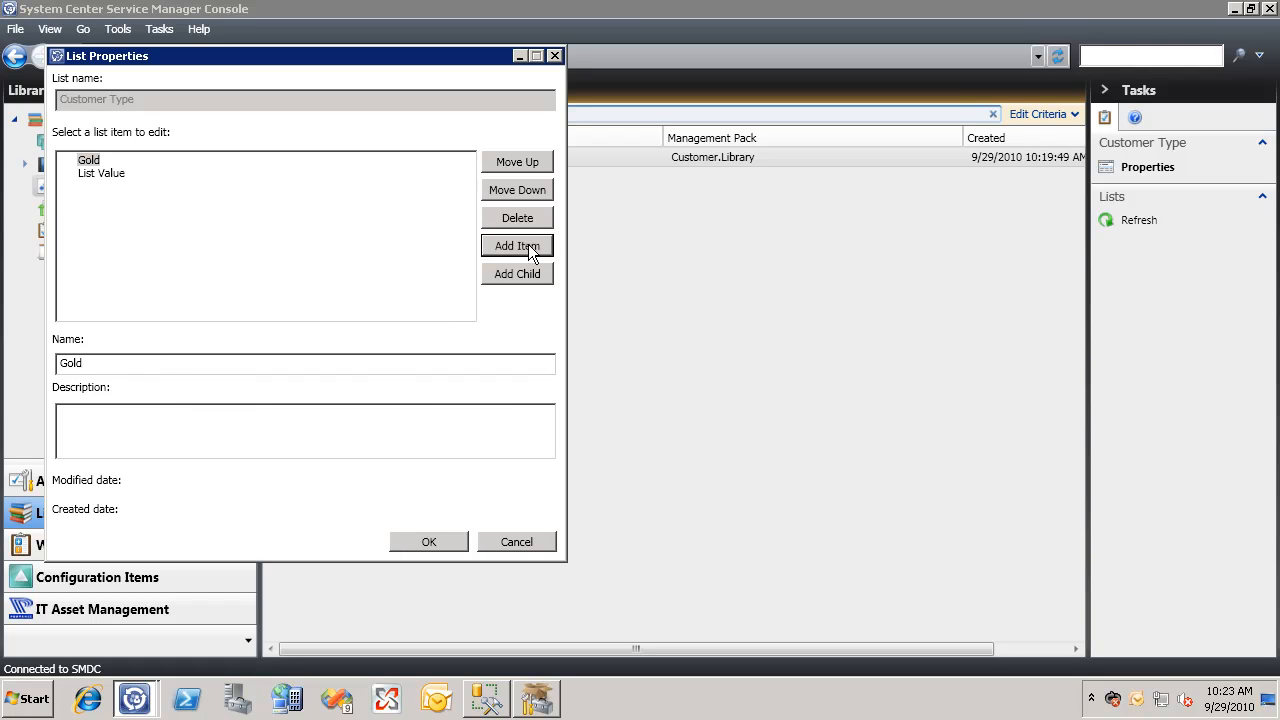
left_click(104, 364)
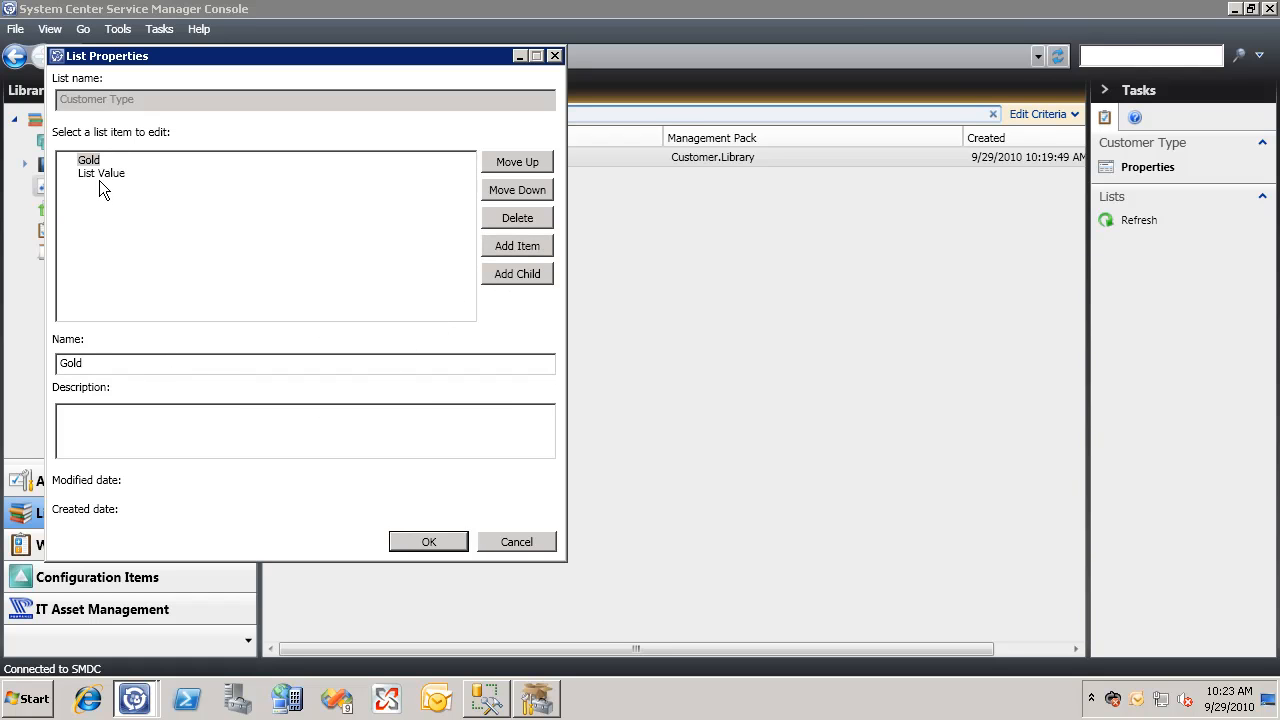
left_click(99, 174)
left_click_drag(125, 363, 45, 356)
type("Silver")
left_click(415, 538)
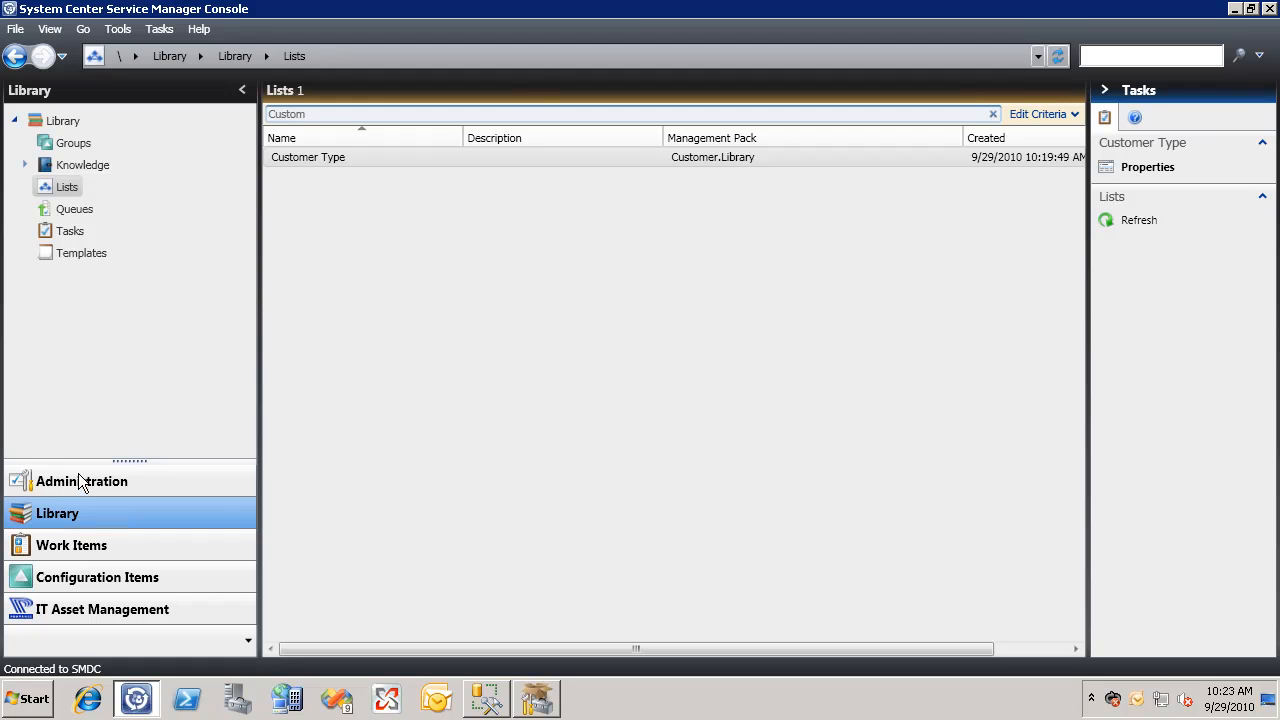
Step: Return to Configuration Items, set the Acme Company record's customer type to Gold and save it
left_click(85, 572)
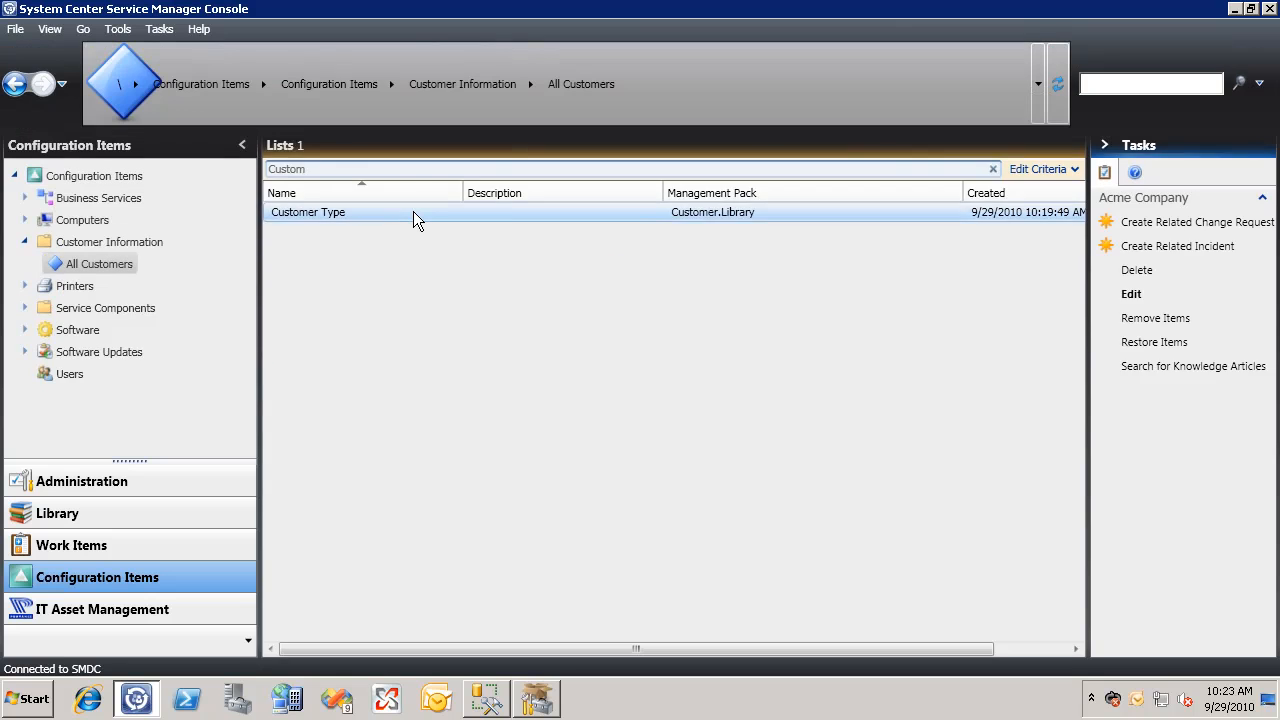
double_click(413, 212)
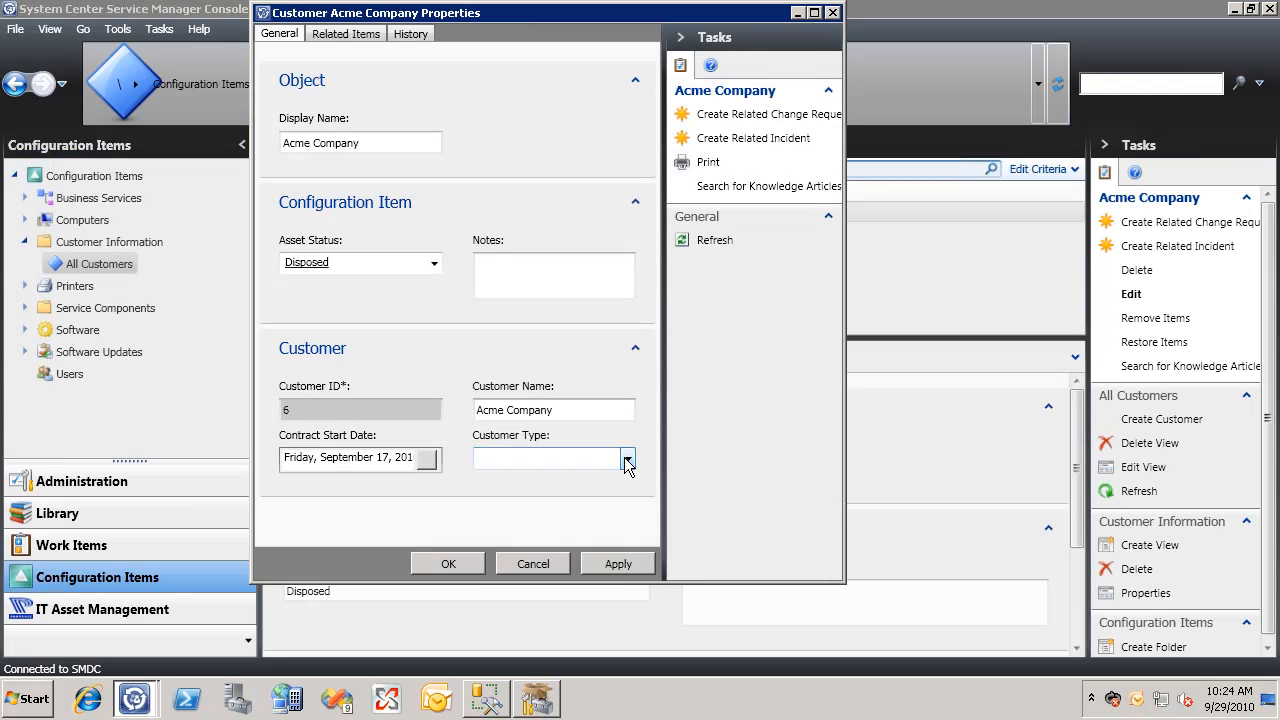
left_click(627, 458)
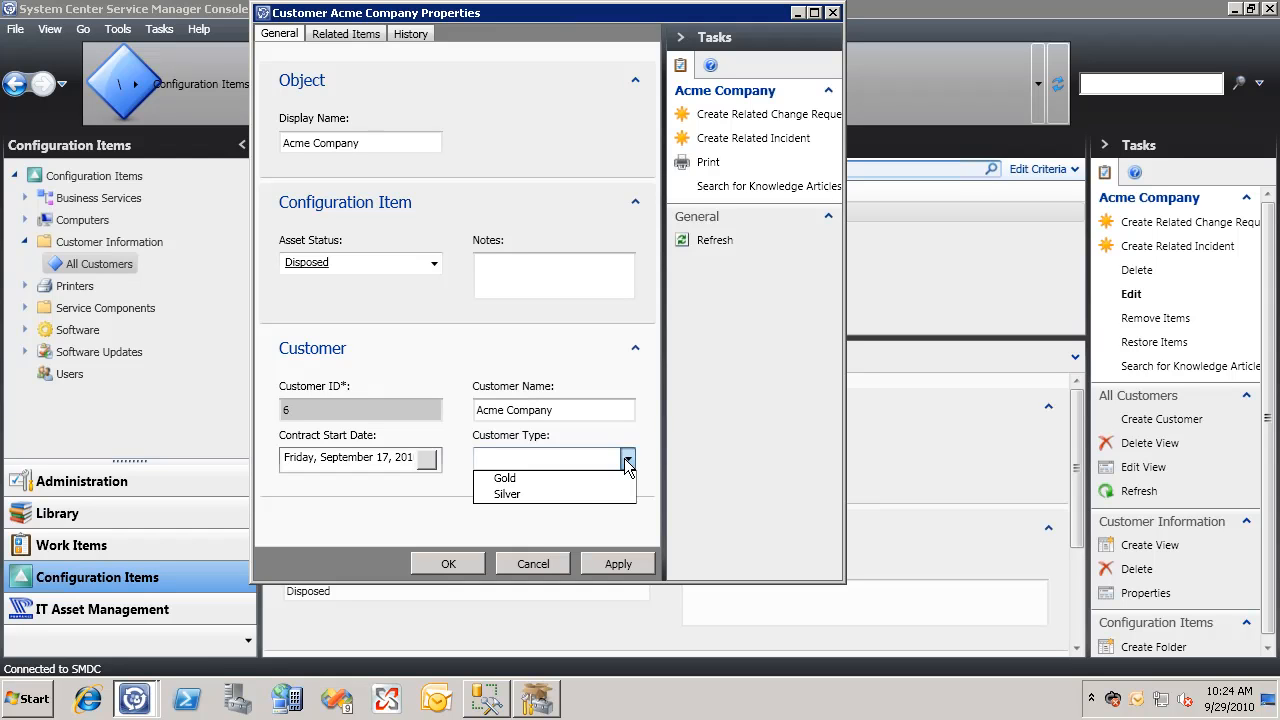
left_click(555, 479)
left_click(452, 564)
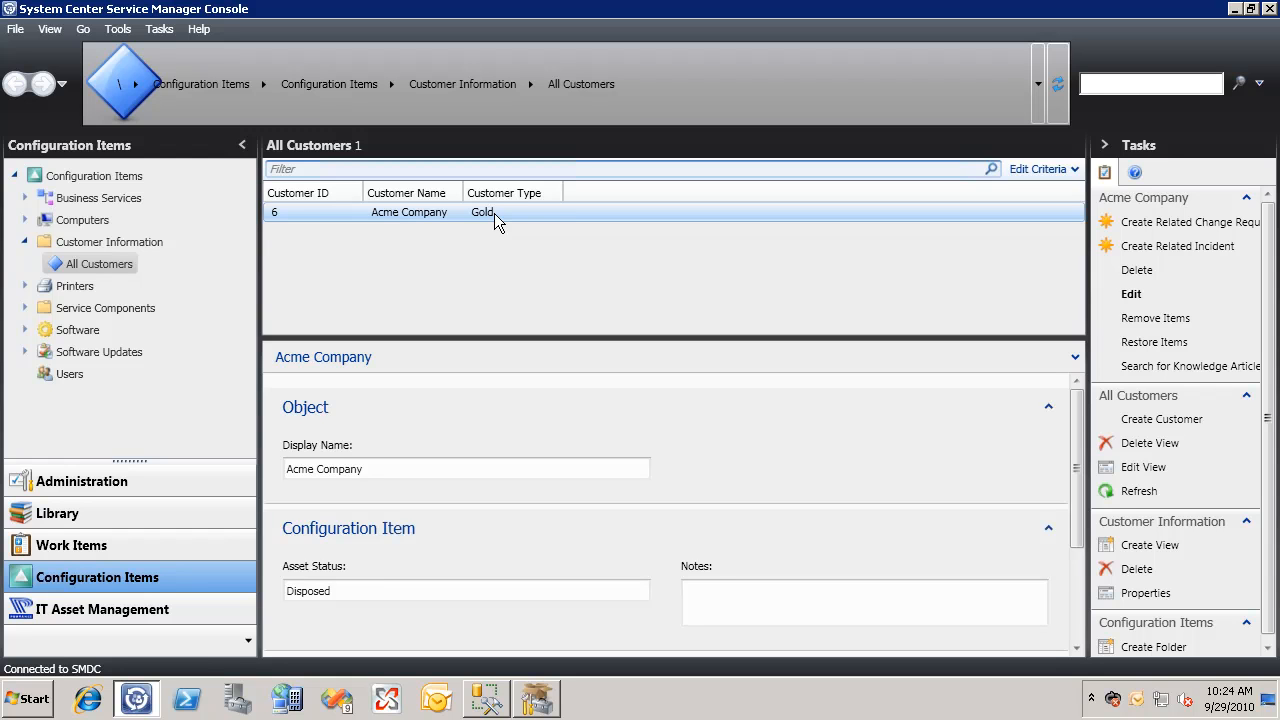
Step: Find the Customer.Library management pack in Administration by filtering for Customer, and delete it
left_click(123, 485)
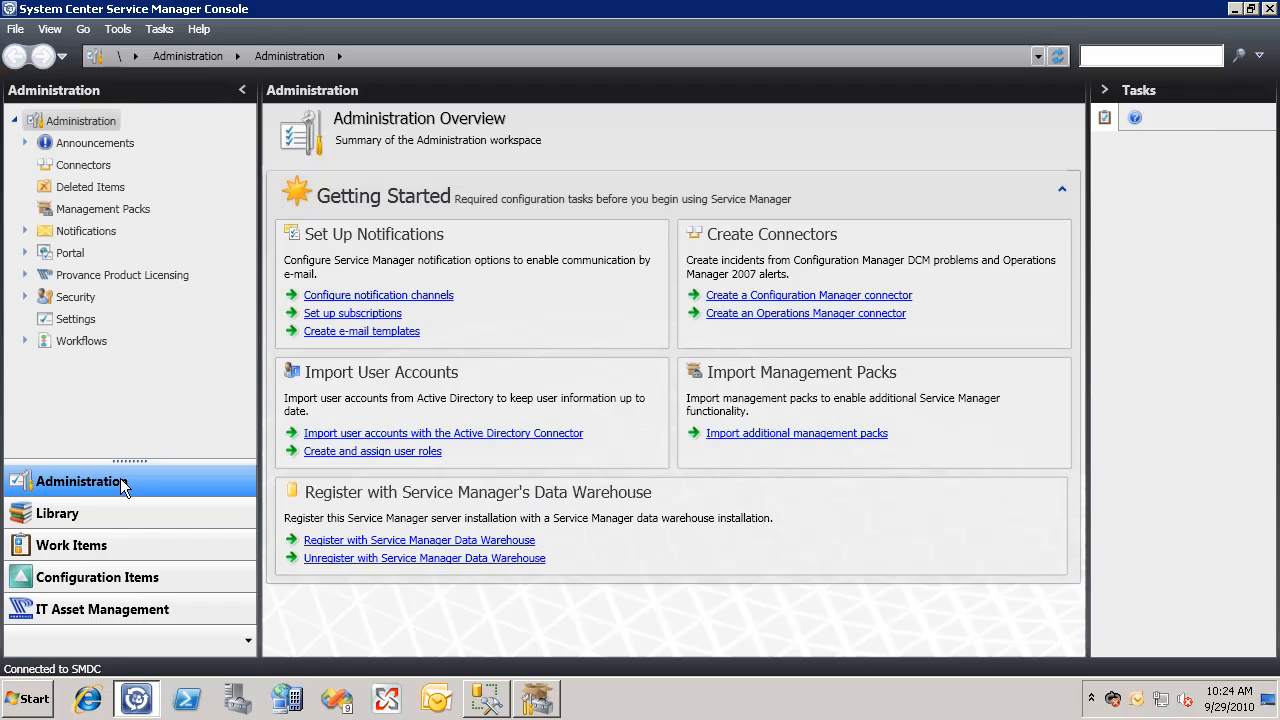
left_click(128, 206)
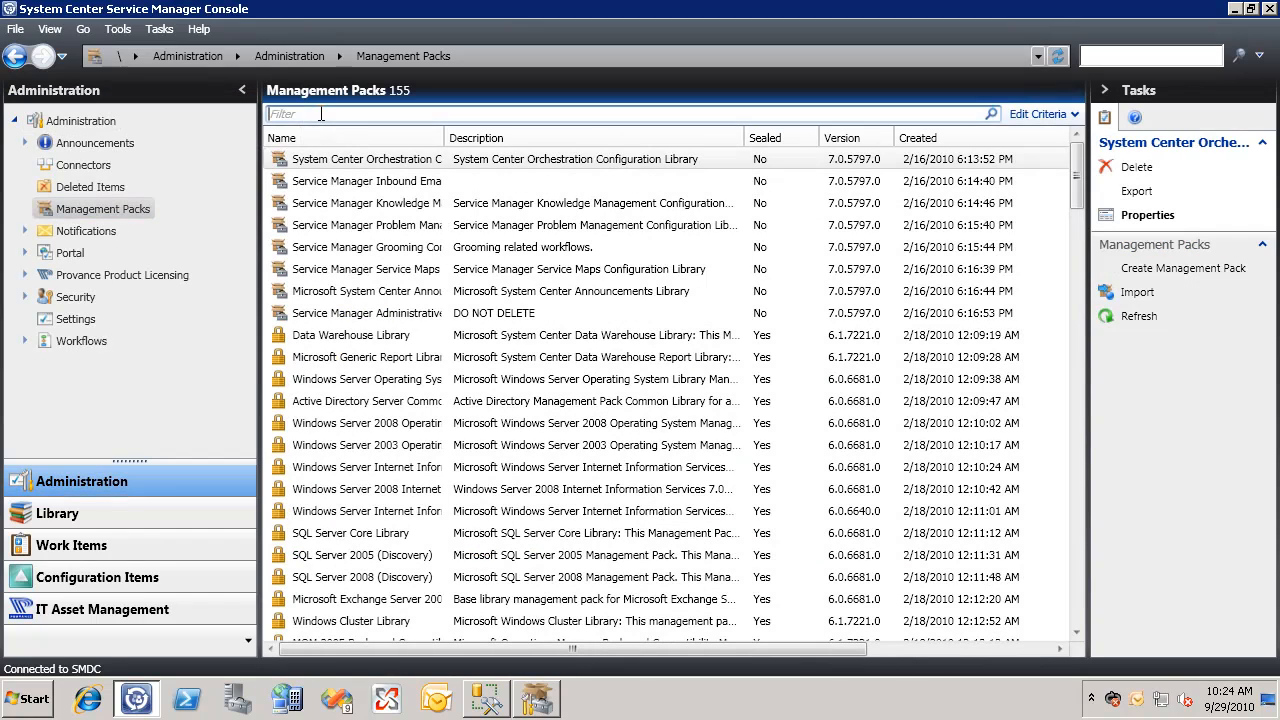
left_click(321, 114)
type("Customer")
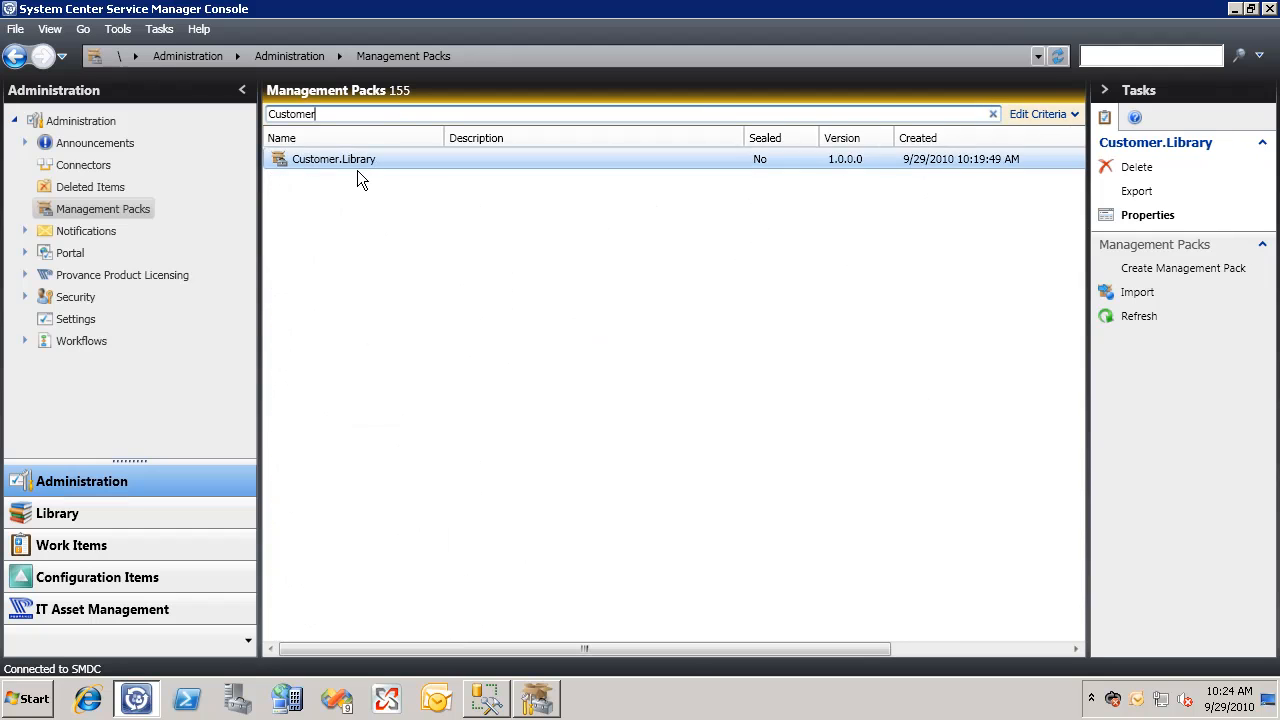
left_click(359, 168)
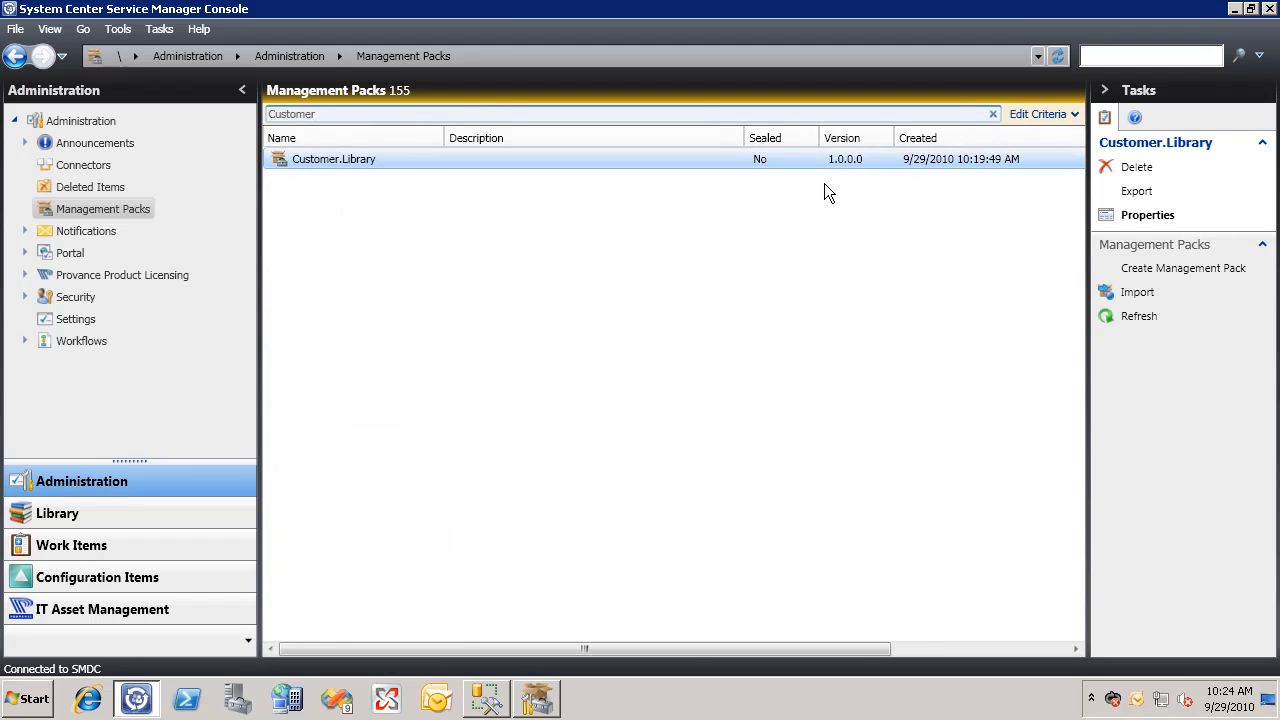
left_click(1113, 170)
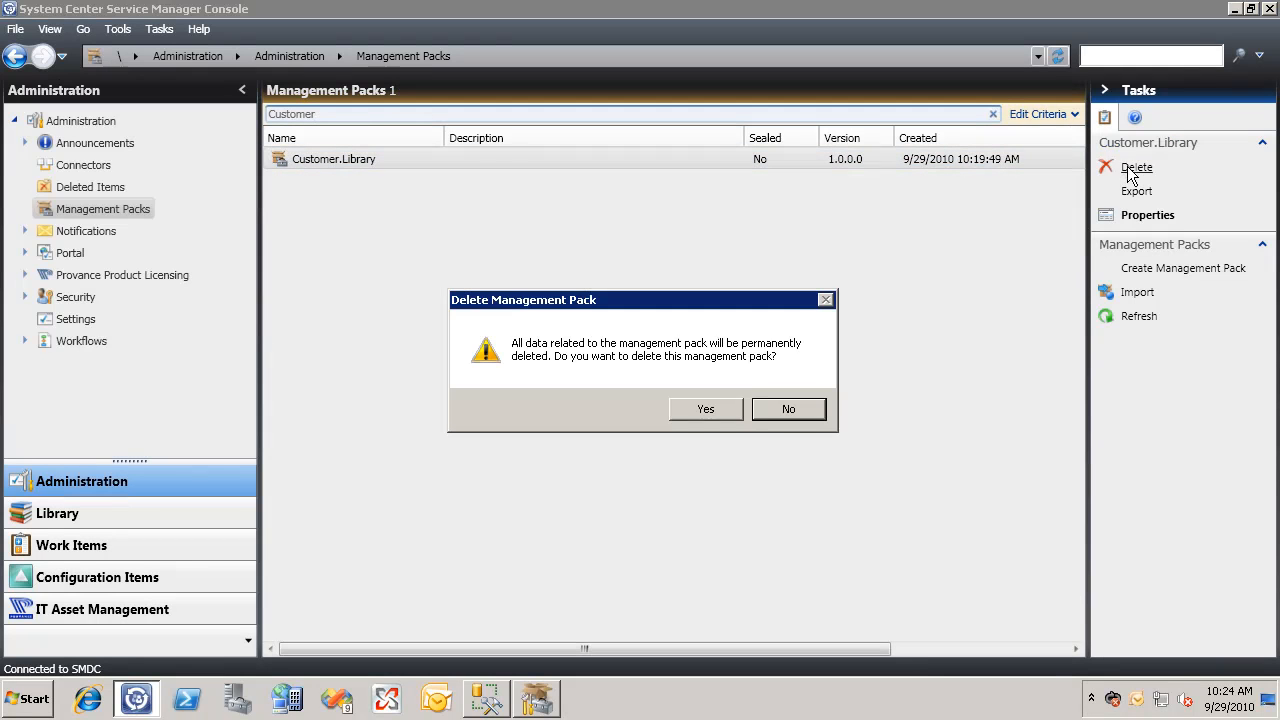
left_click(707, 409)
Step: Switch to the Service Manager Authoring Tool and create a form named CustomerForm based on the Customer class
key("alt+Tab")
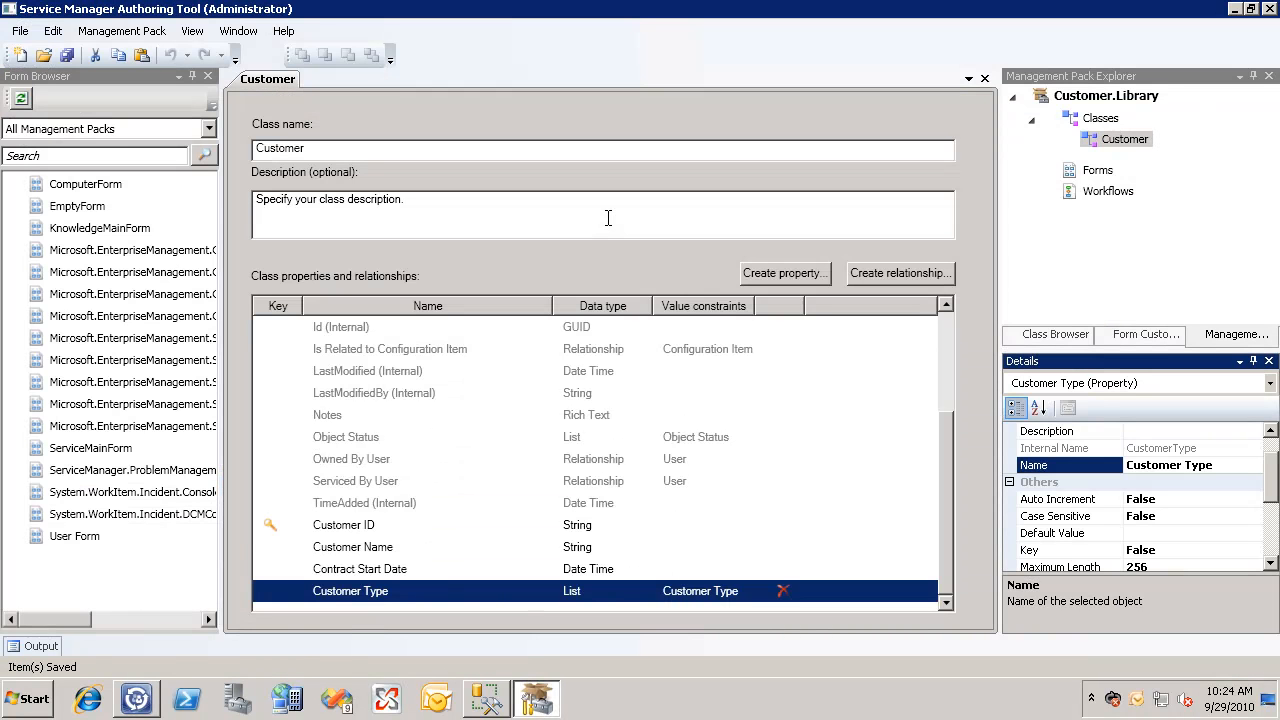
left_click(1097, 171)
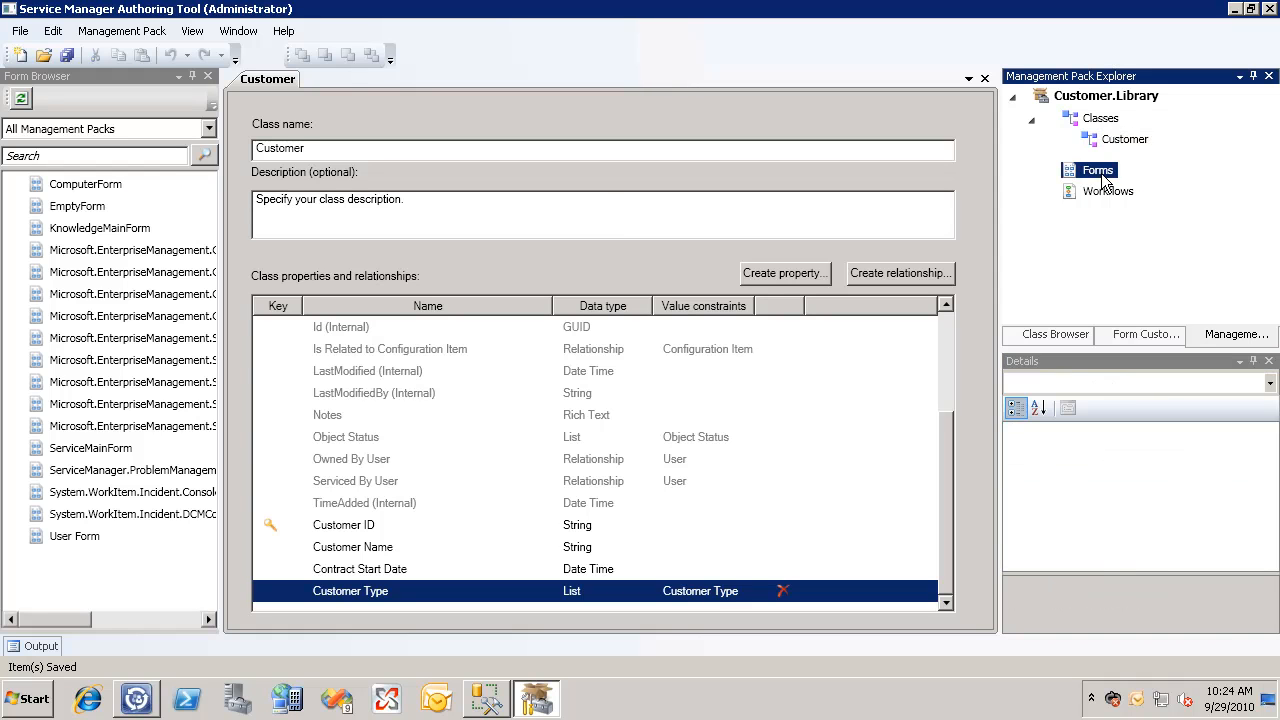
right_click(1104, 176)
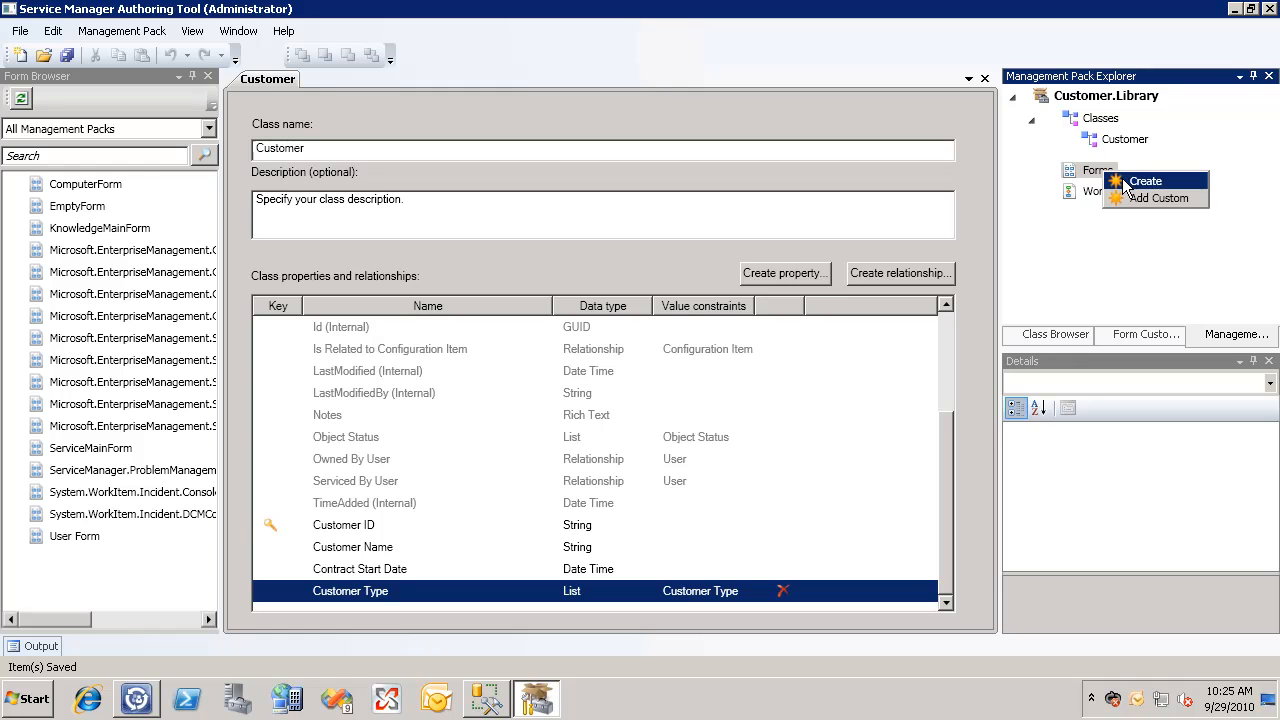
left_click(1122, 180)
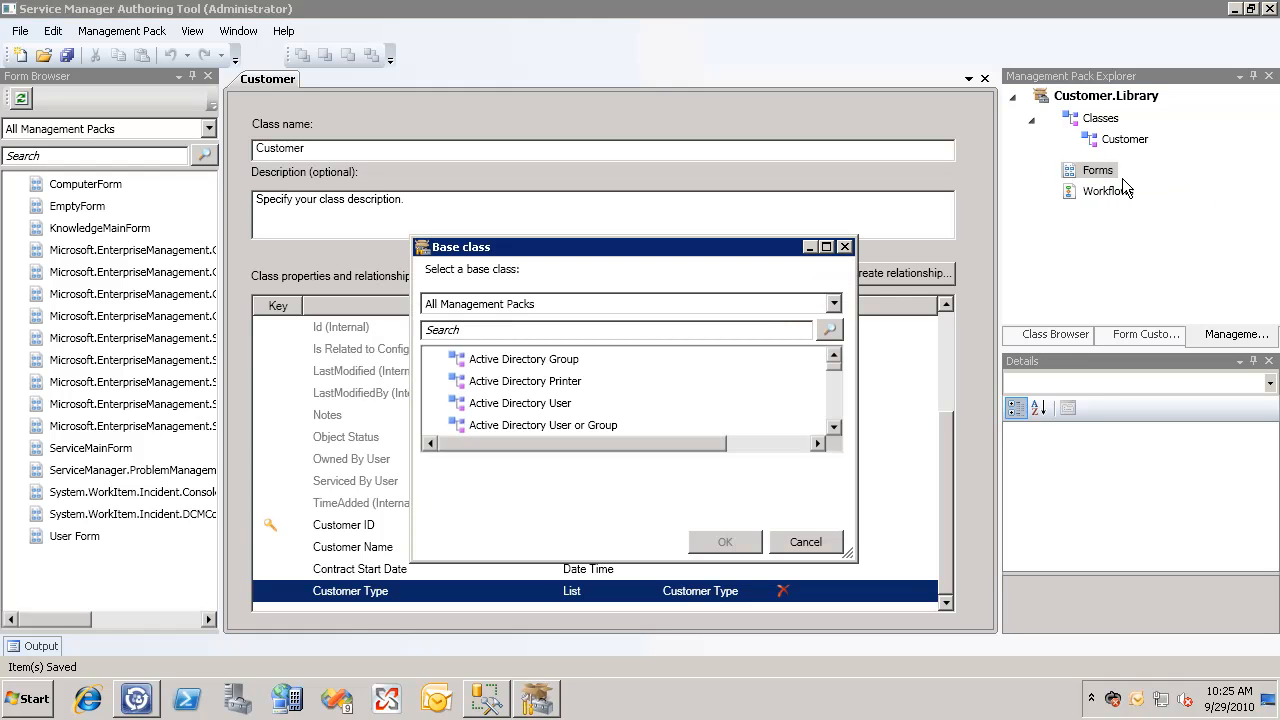
left_click(631, 334)
type("Customer")
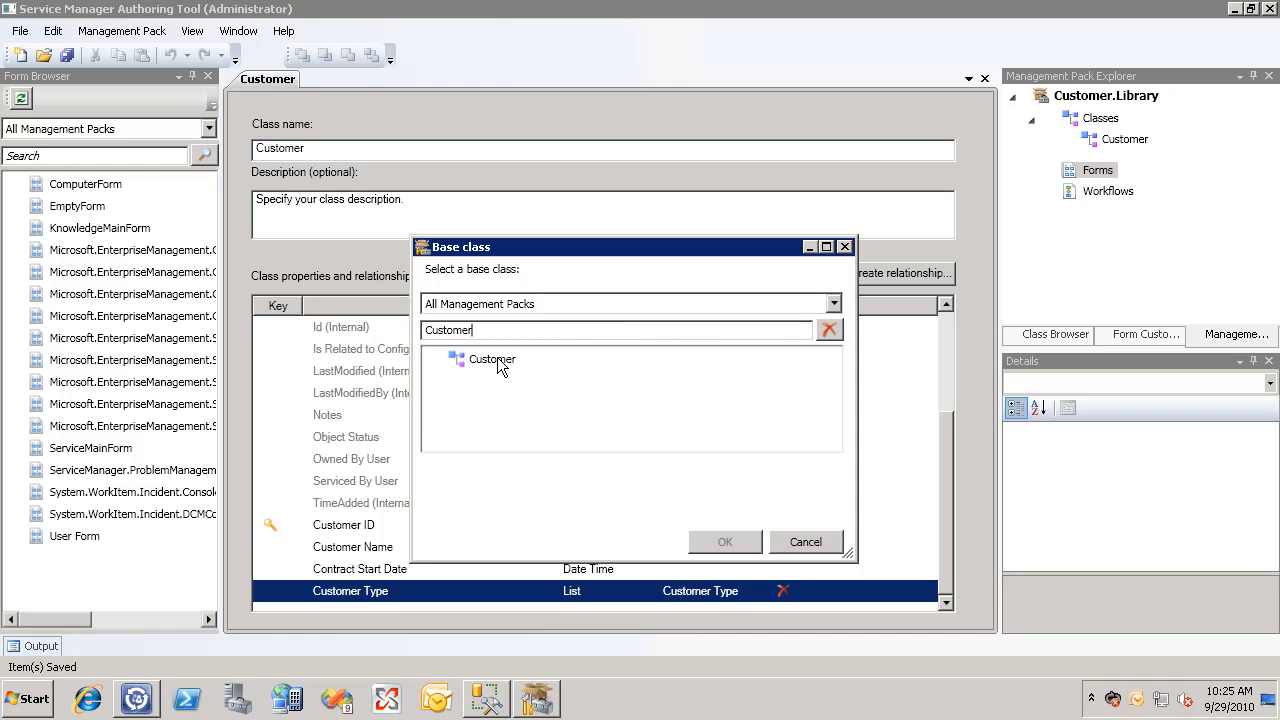
left_click(497, 360)
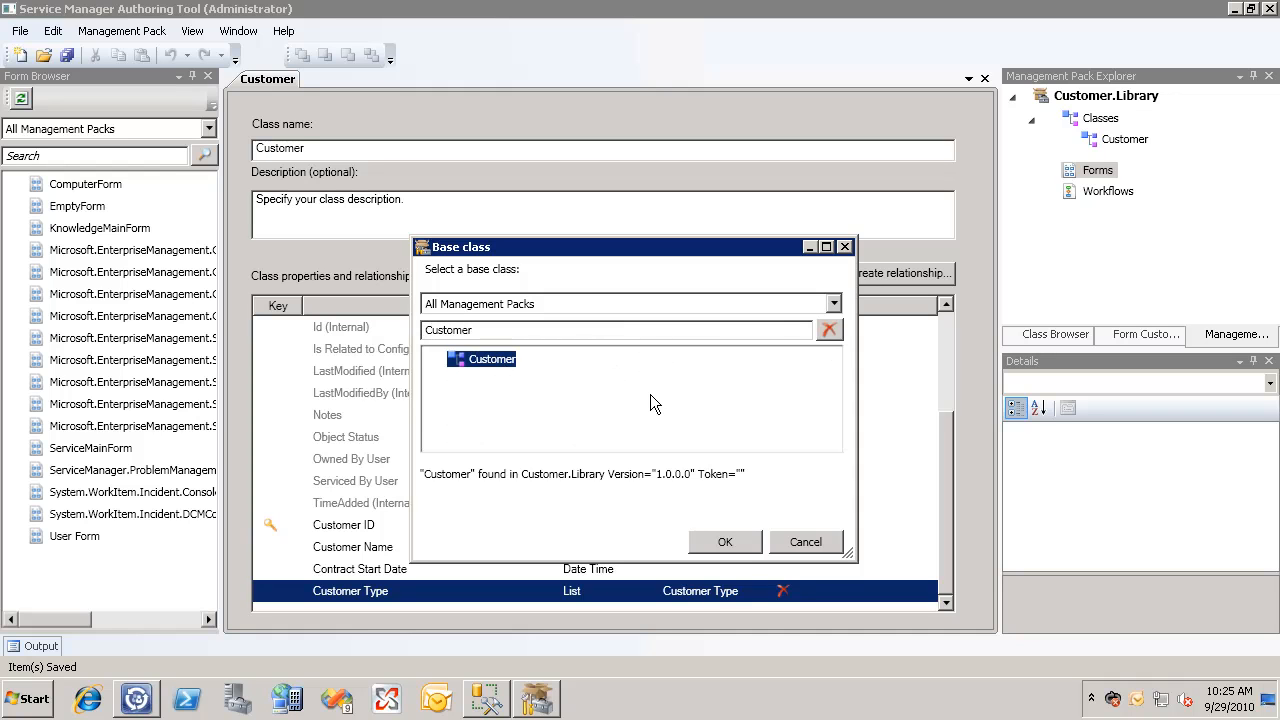
left_click(725, 543)
double_click(493, 293)
type("CustomerForm")
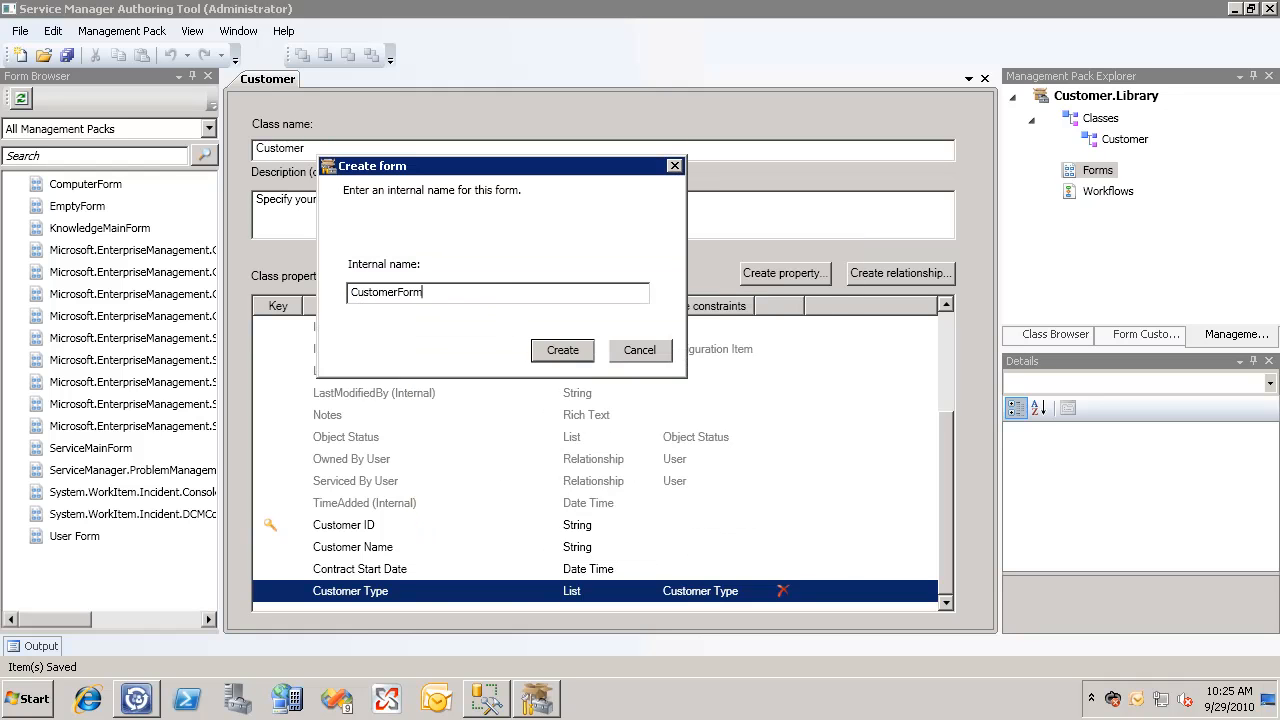
key("Return")
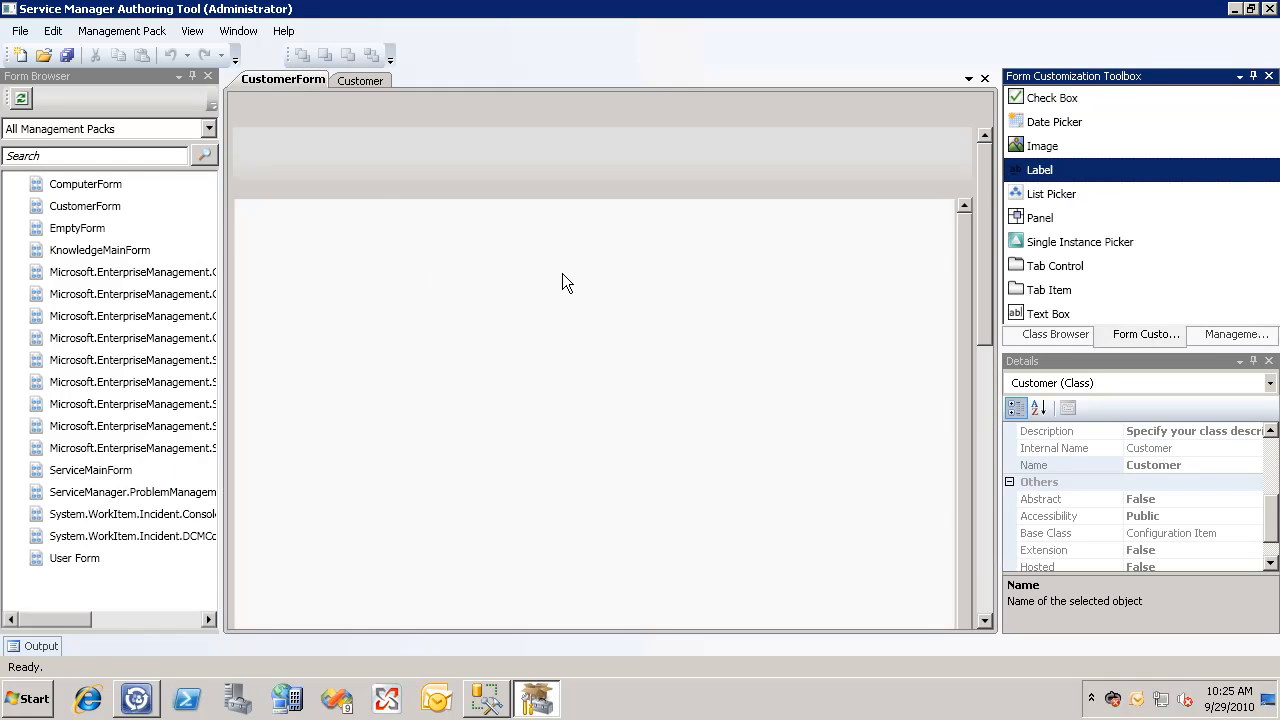
Step: Add a label near the upper-left of the form body, widen it and set its content to "Customer Name:"
left_click_drag(1058, 171, 298, 233)
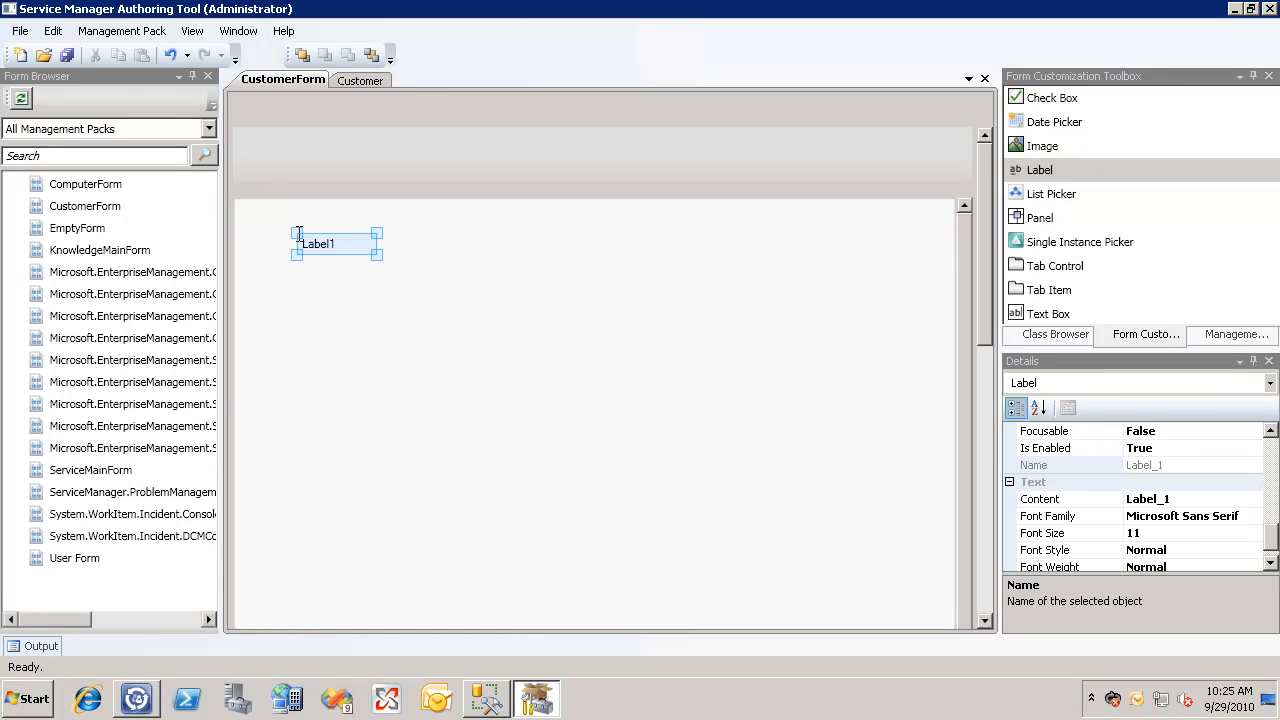
left_click_drag(378, 255, 472, 252)
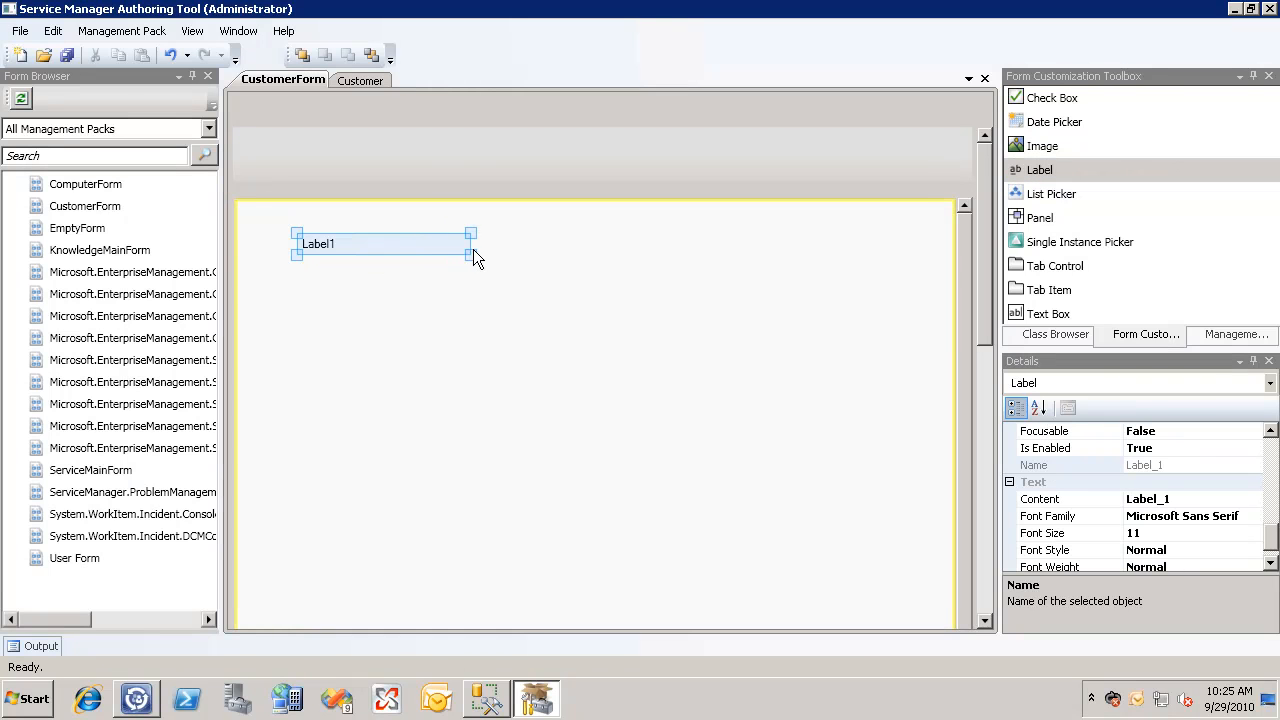
left_click(1191, 498)
double_click(1191, 498)
key("BackSpace")
type("Customer Name:")
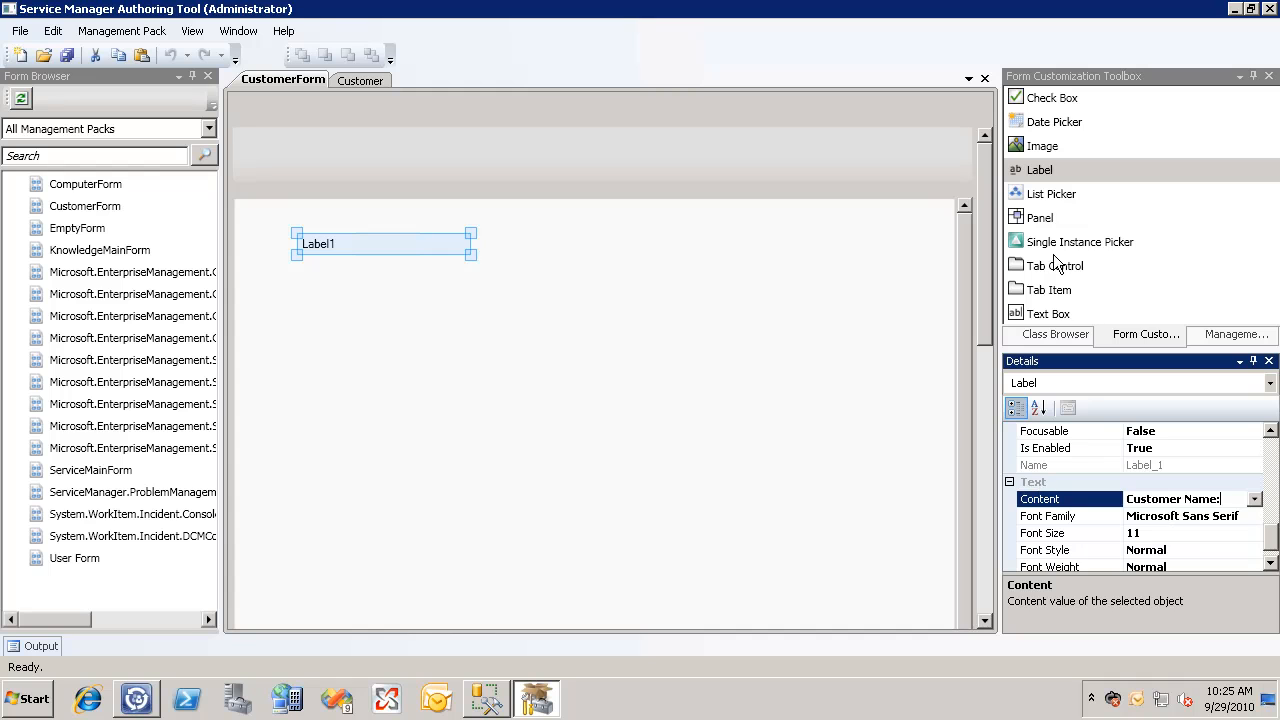
Step: Place a text box directly under the Customer Name label and bind it to the Customer Name property
left_click(1043, 313)
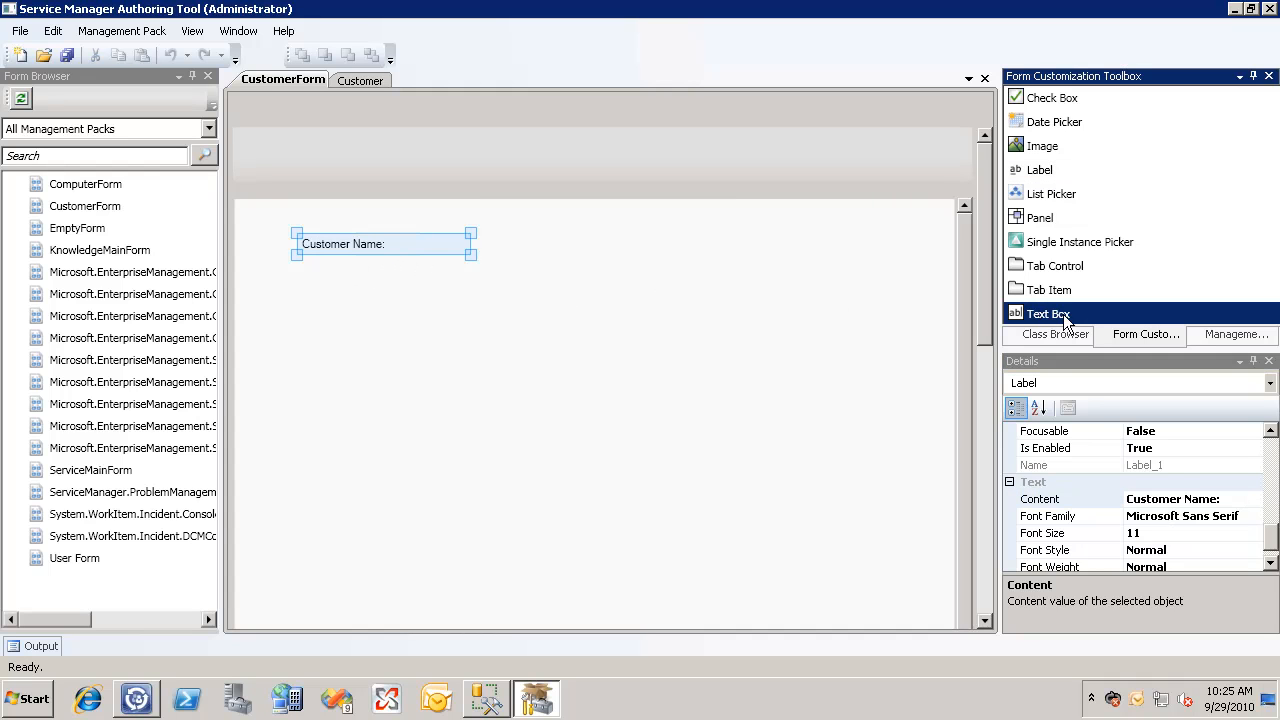
left_click_drag(1030, 307, 476, 273)
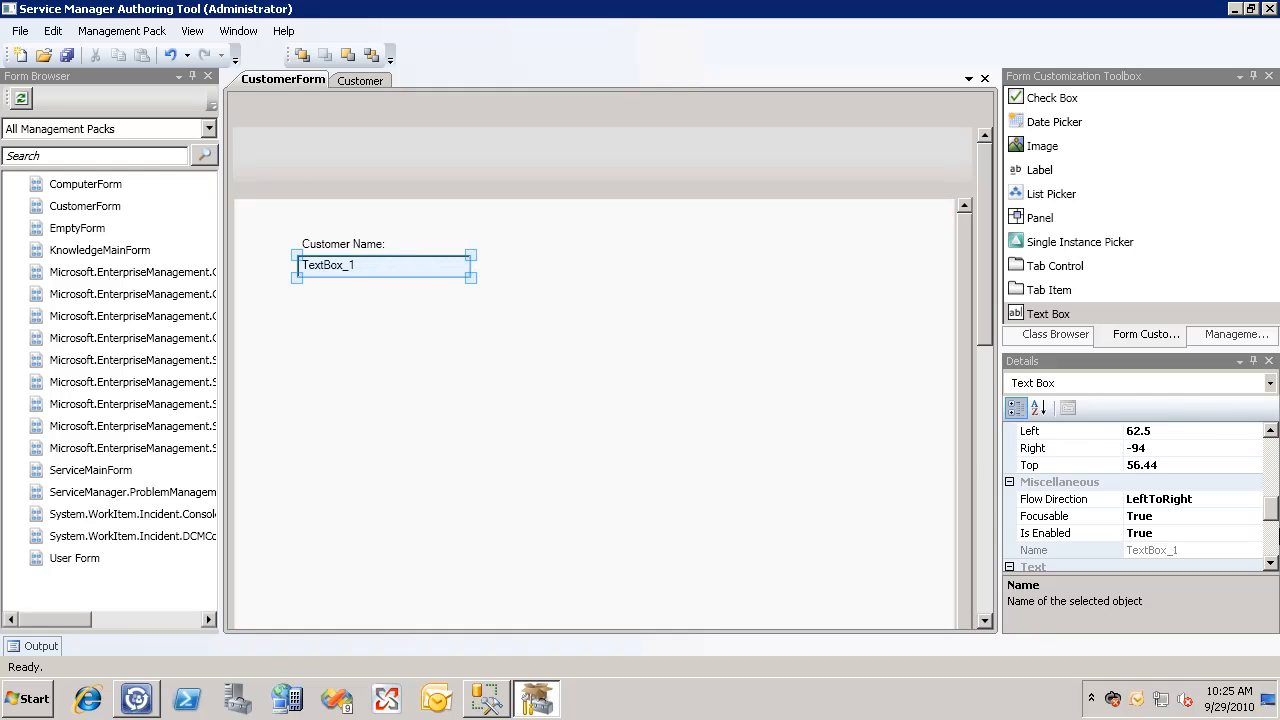
left_click_drag(1271, 521, 1270, 472)
scroll(1262, 484, "up", 3)
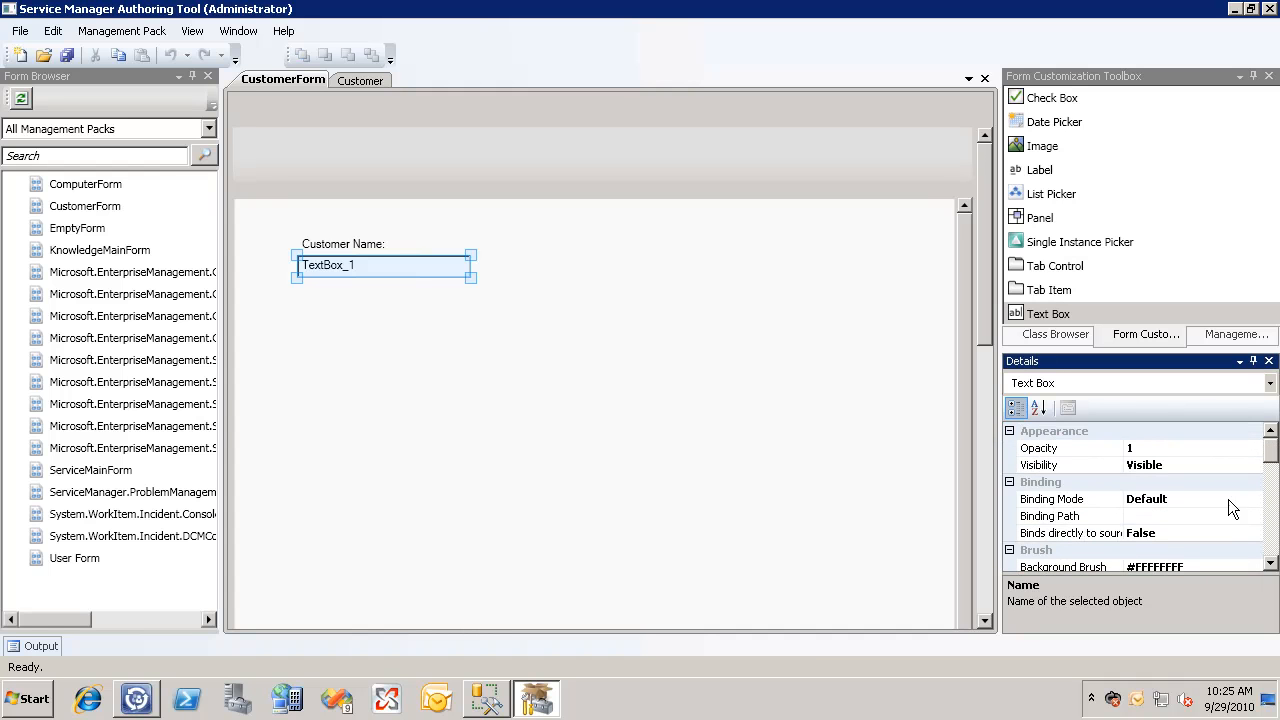
left_click(1220, 517)
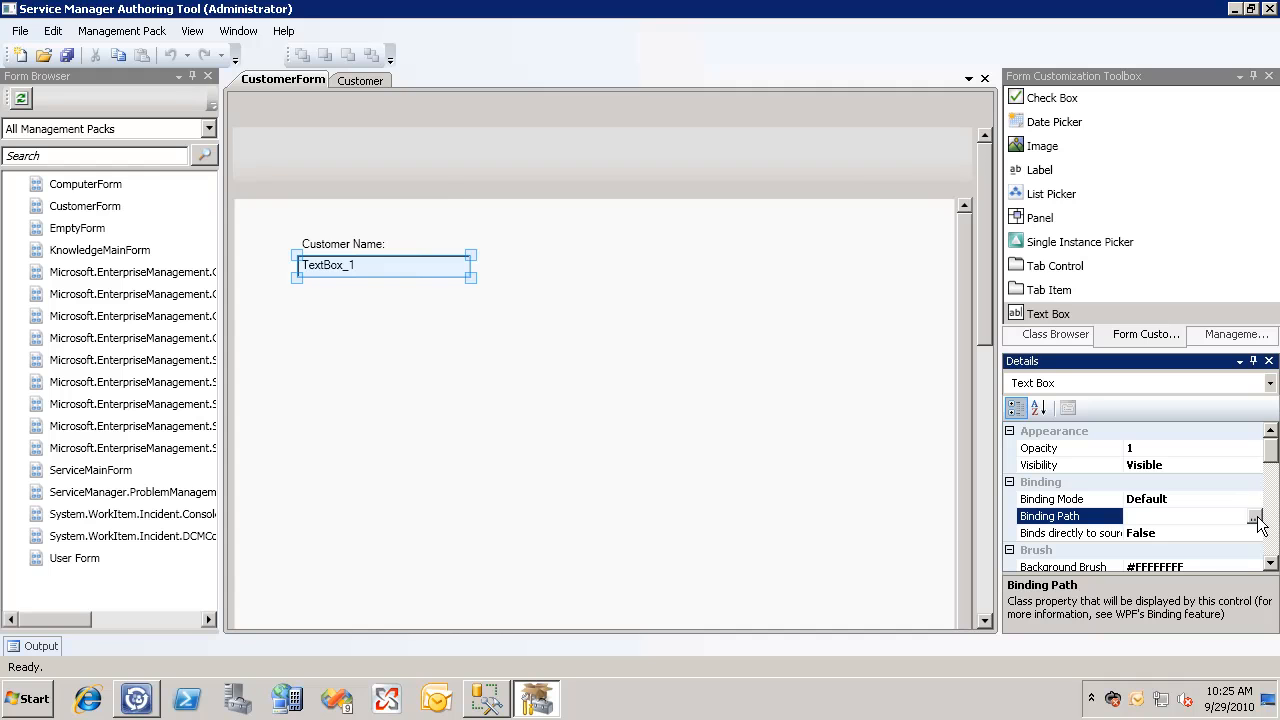
left_click(1254, 517)
left_click(520, 278)
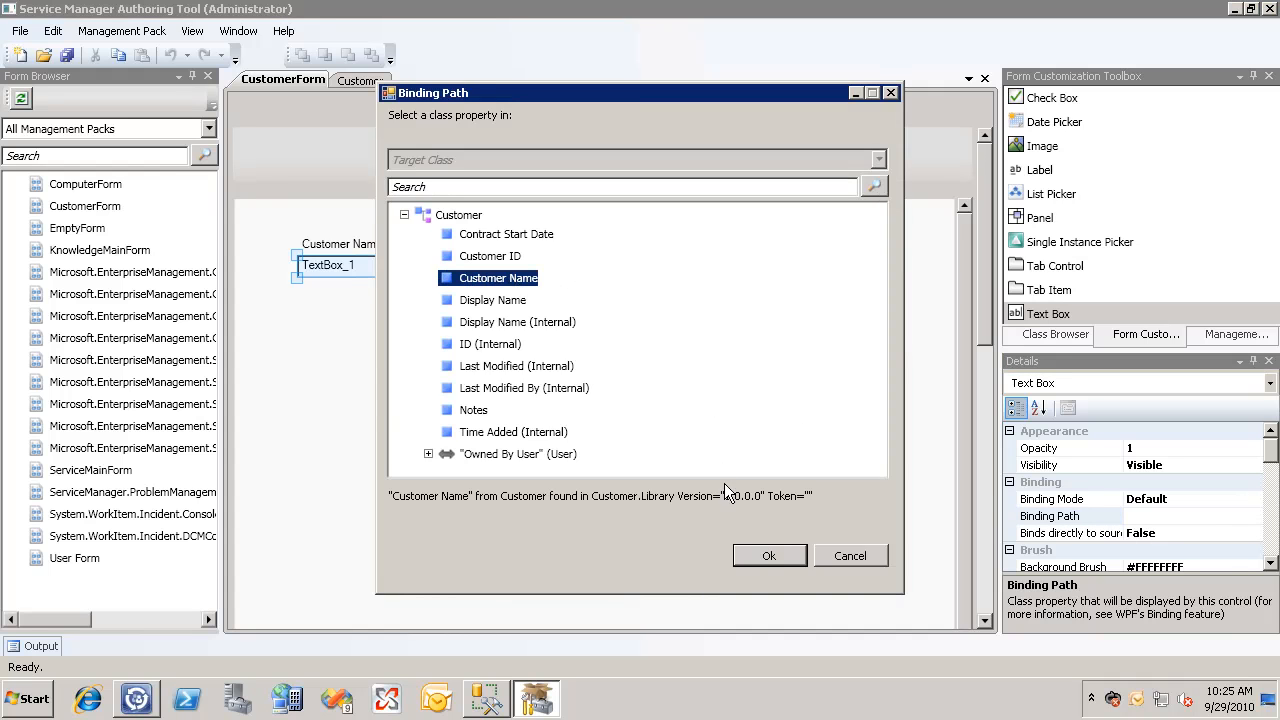
left_click(755, 556)
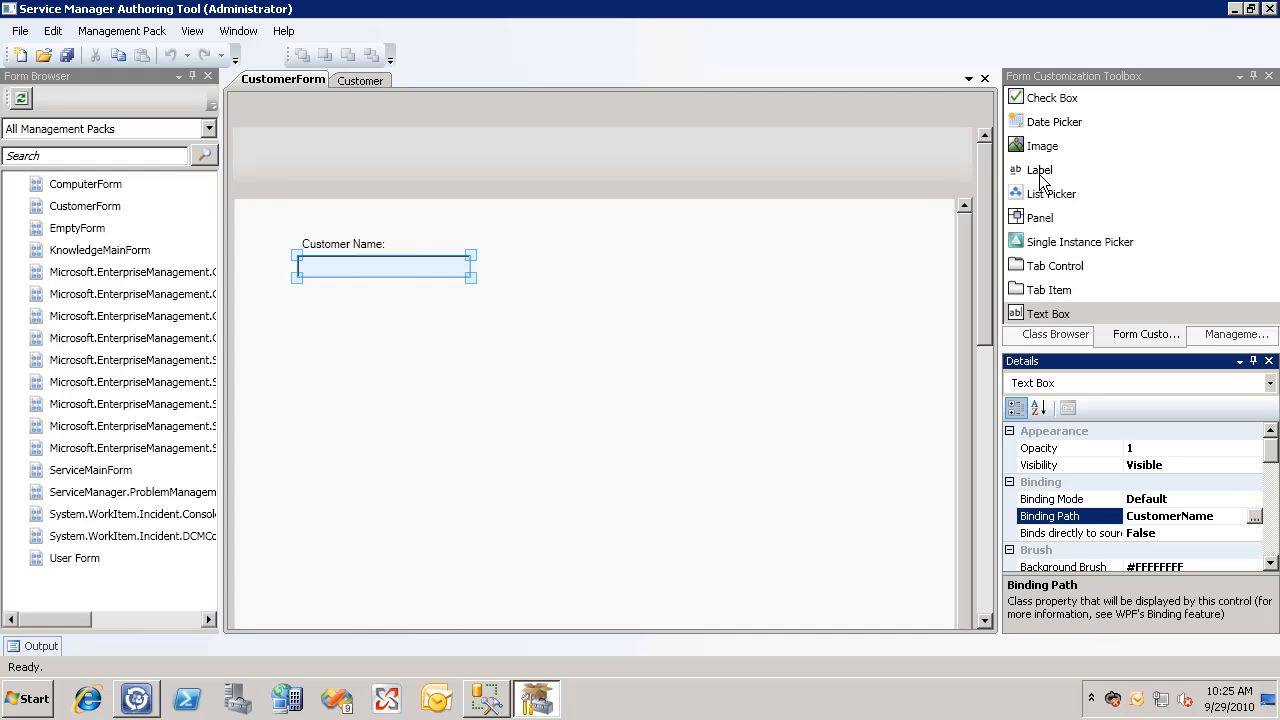
Step: Add a label below the customer name text box, set its content to "Customer Type:" and widen it to fit
left_click_drag(1044, 172, 308, 306)
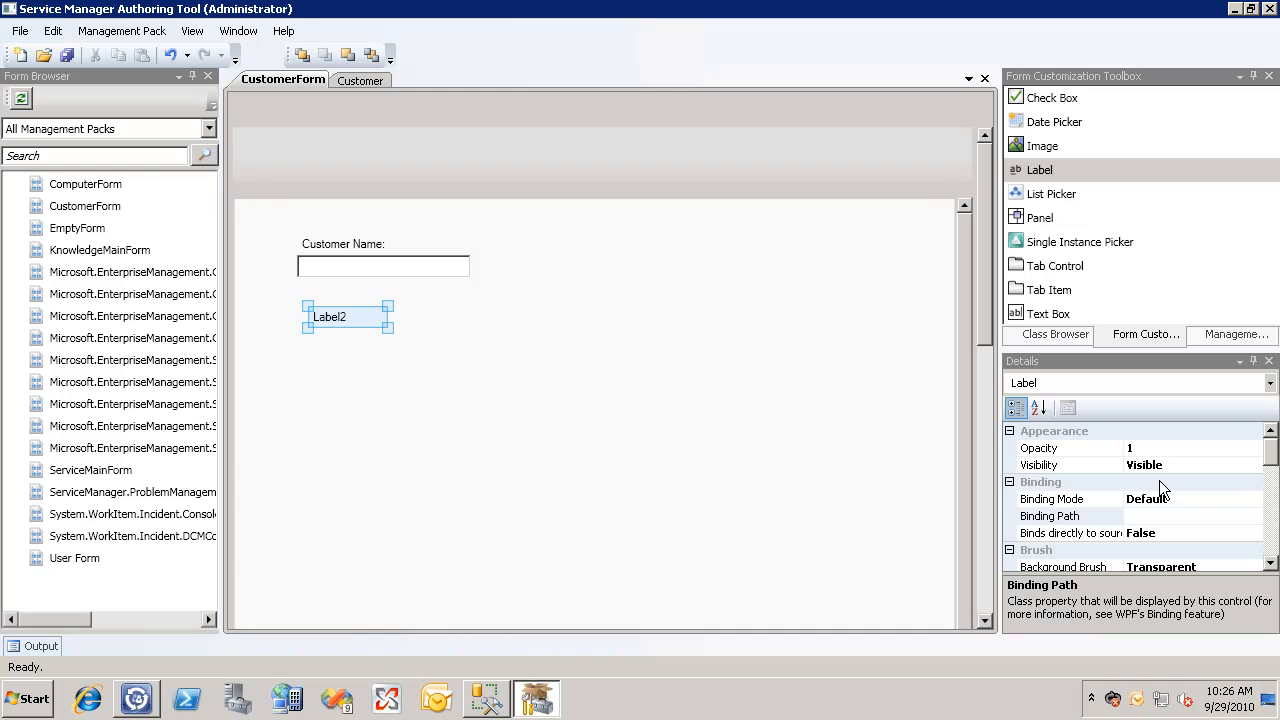
left_click_drag(1274, 447, 1272, 553)
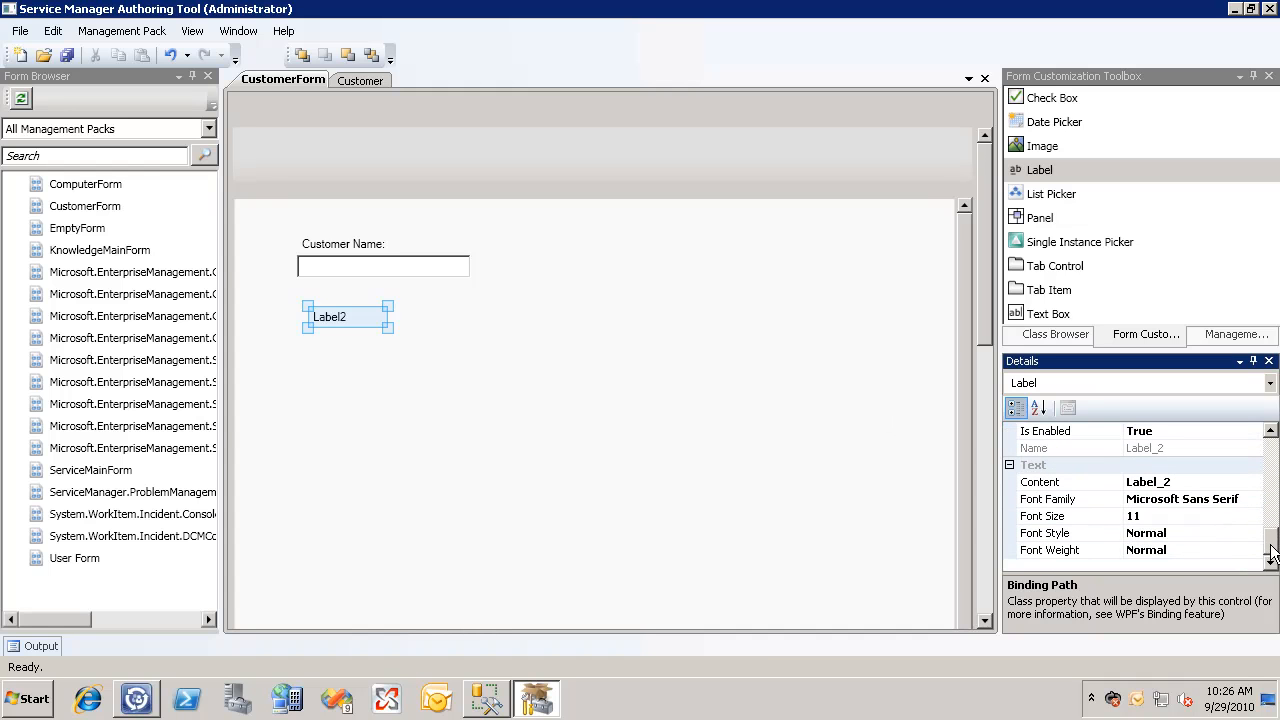
left_click(1180, 482)
double_click(1180, 482)
key("BackSpace")
type("Custoemr")
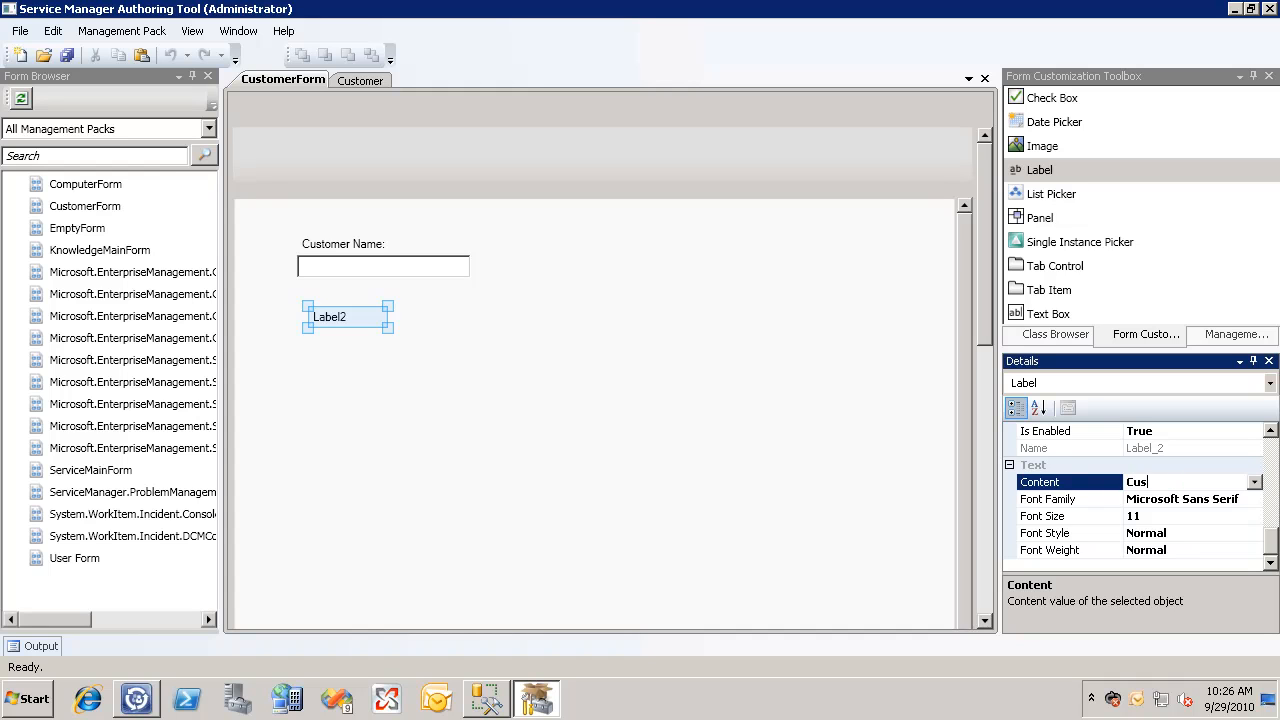
key("BackSpace")
type("mer TY")
key("BackSpace")
key("BackSpace")
key("BackSpace")
key("BackSpace")
type("Ty")
scroll(1108, 516, "up", 2)
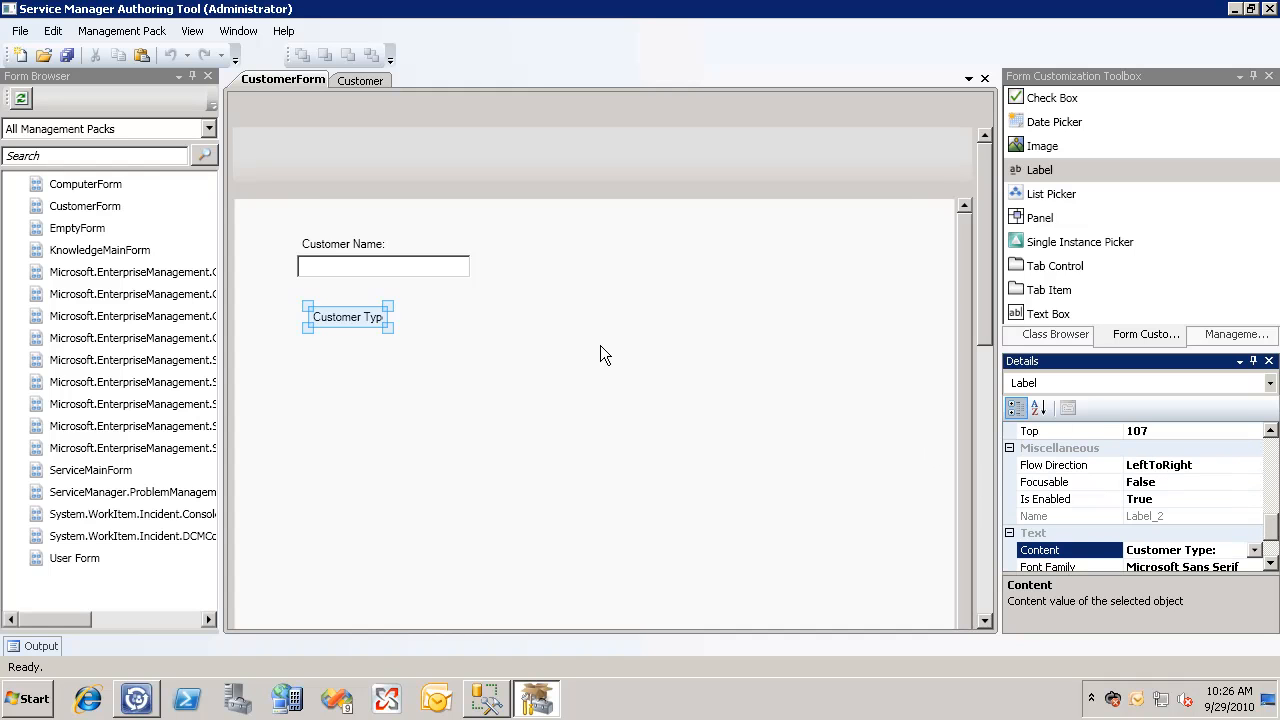
left_click_drag(395, 322, 471, 324)
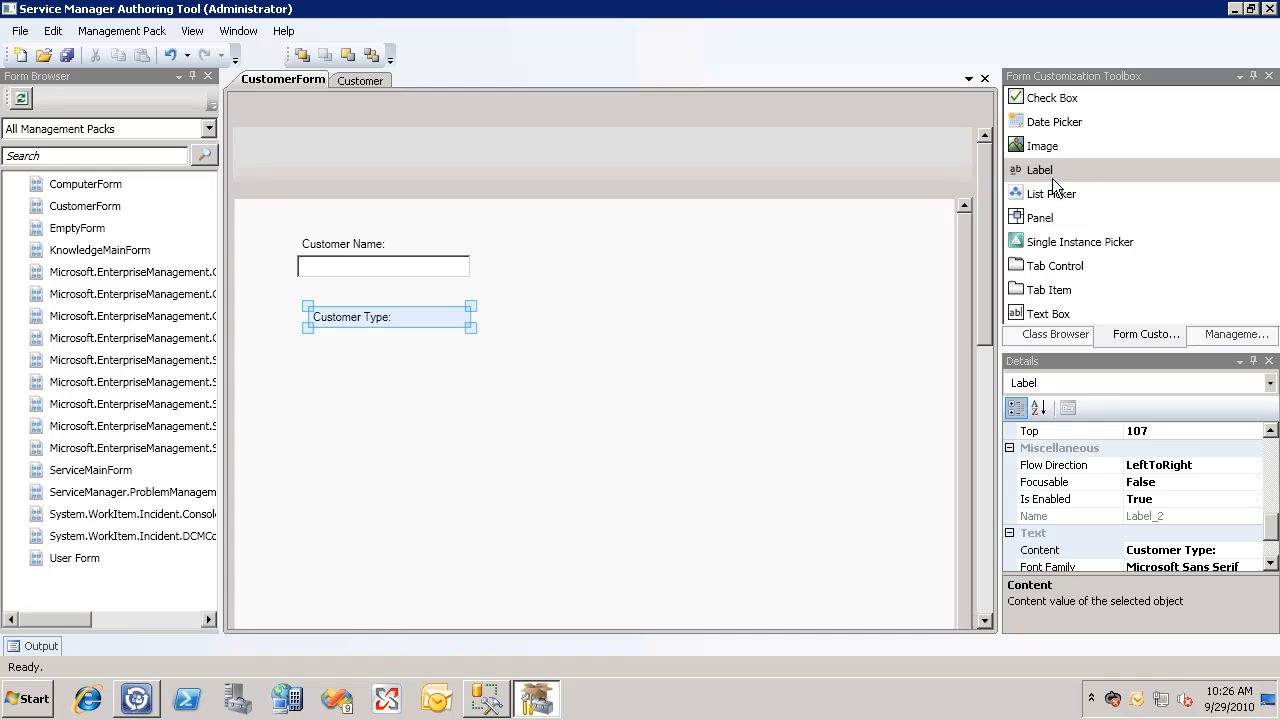
Step: Place a list picker under the Customer Type label and bind it to the Customer Type property
left_click_drag(1056, 193, 303, 347)
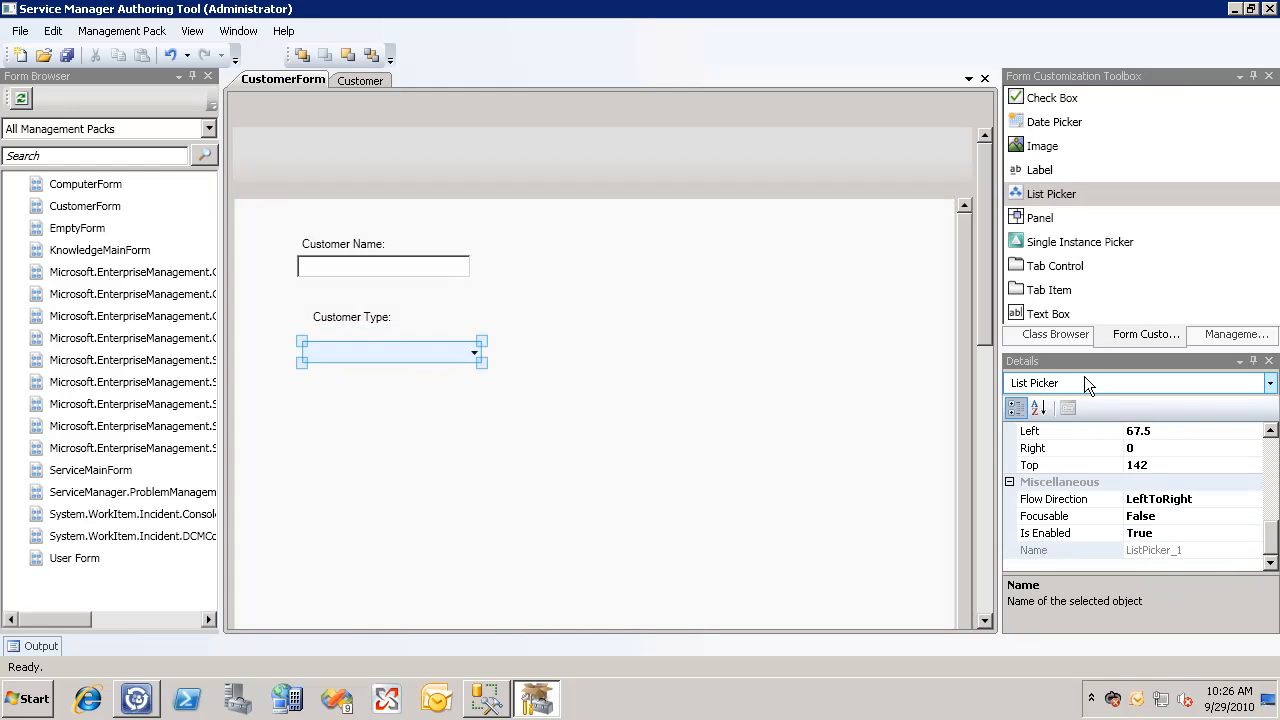
left_click(1271, 462)
left_click(1271, 462)
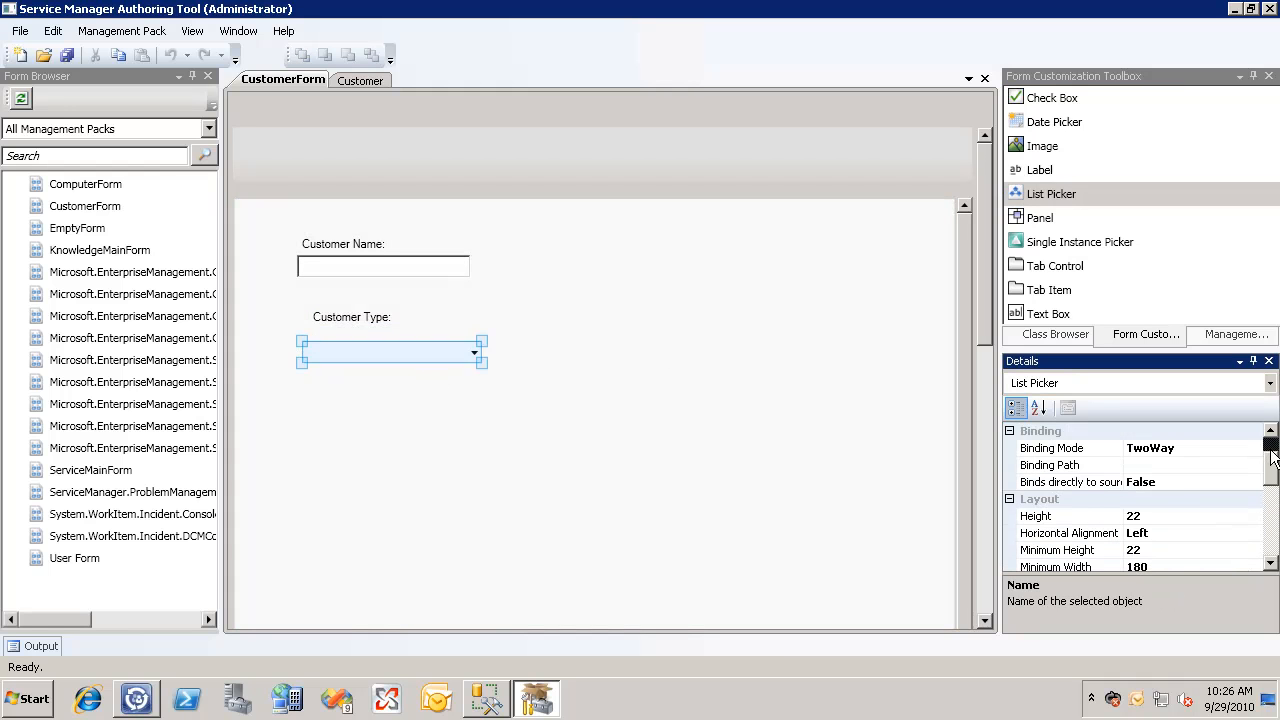
left_click(1252, 469)
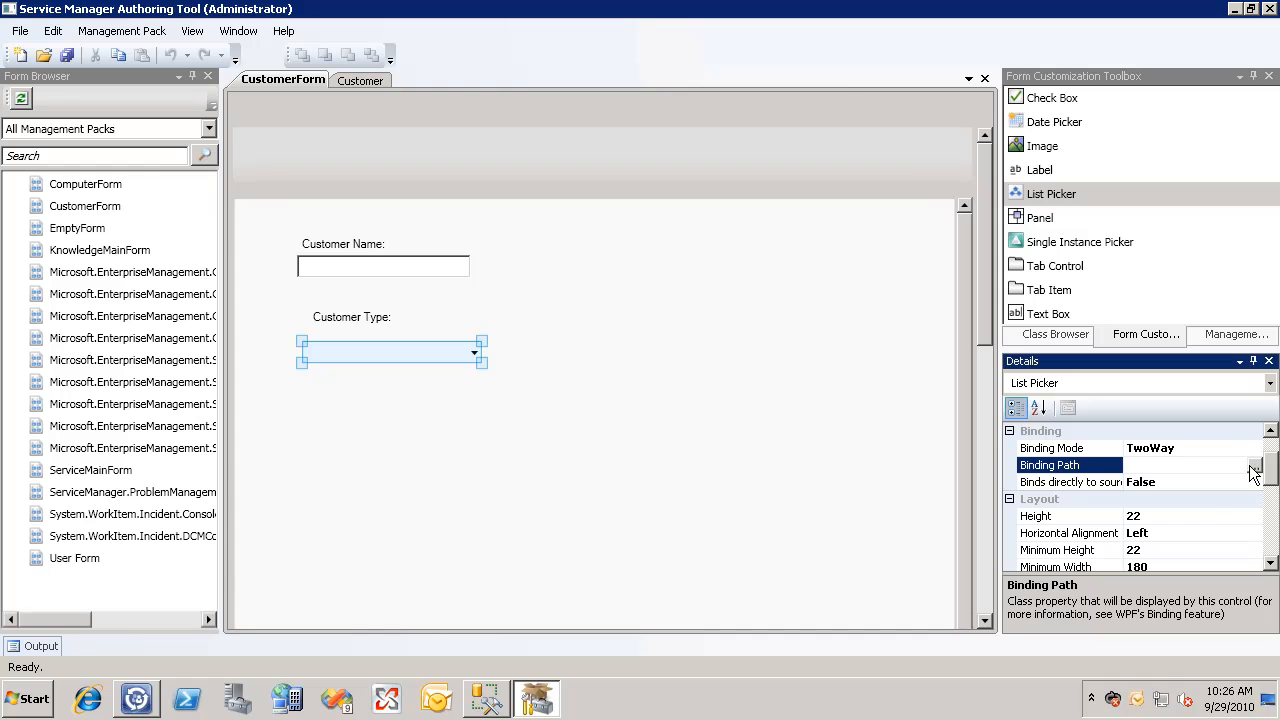
left_click(1255, 468)
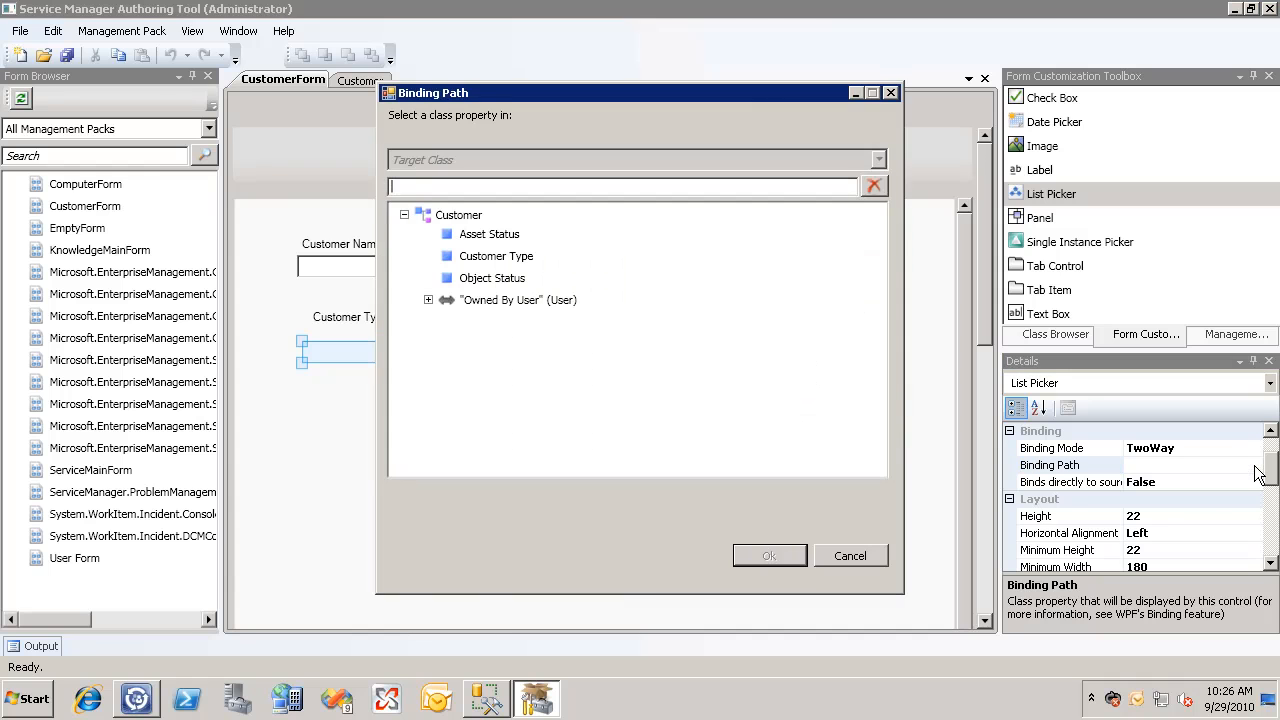
left_click(497, 258)
left_click(767, 558)
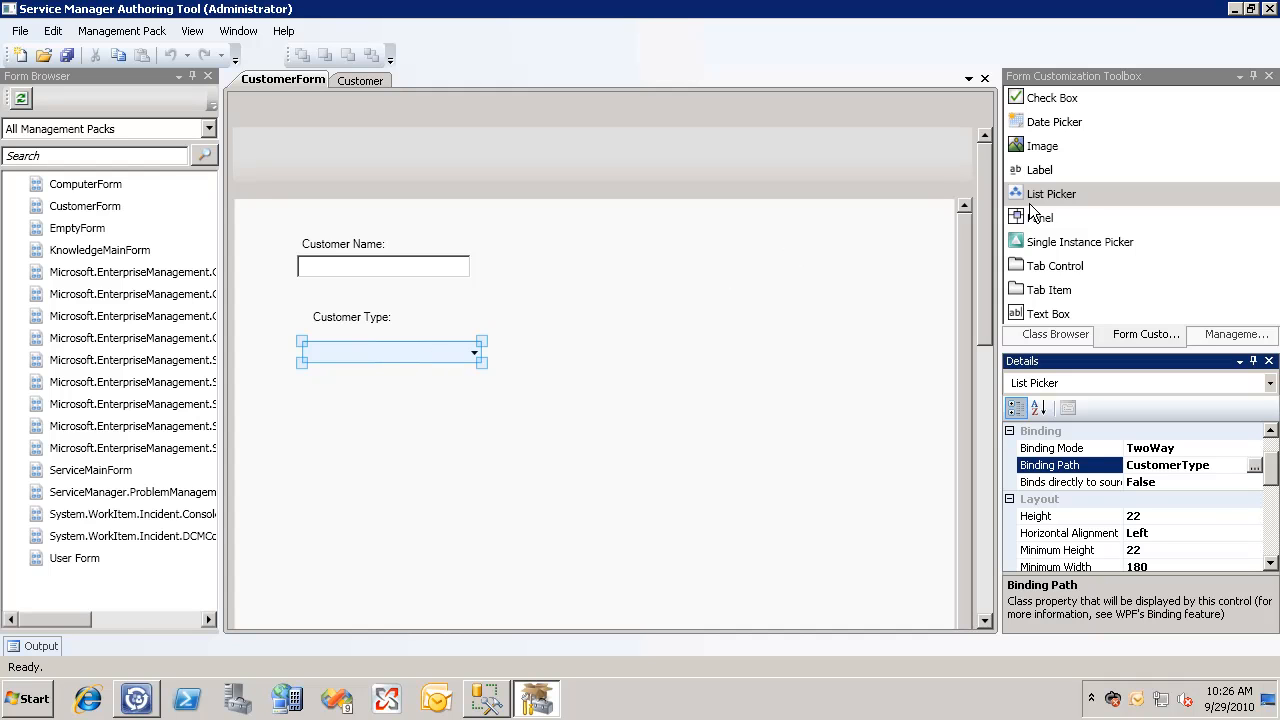
Step: Add a label below the customer type list picker, widen it and set its content to "Contract Start Date:"
left_click_drag(1049, 168, 306, 390)
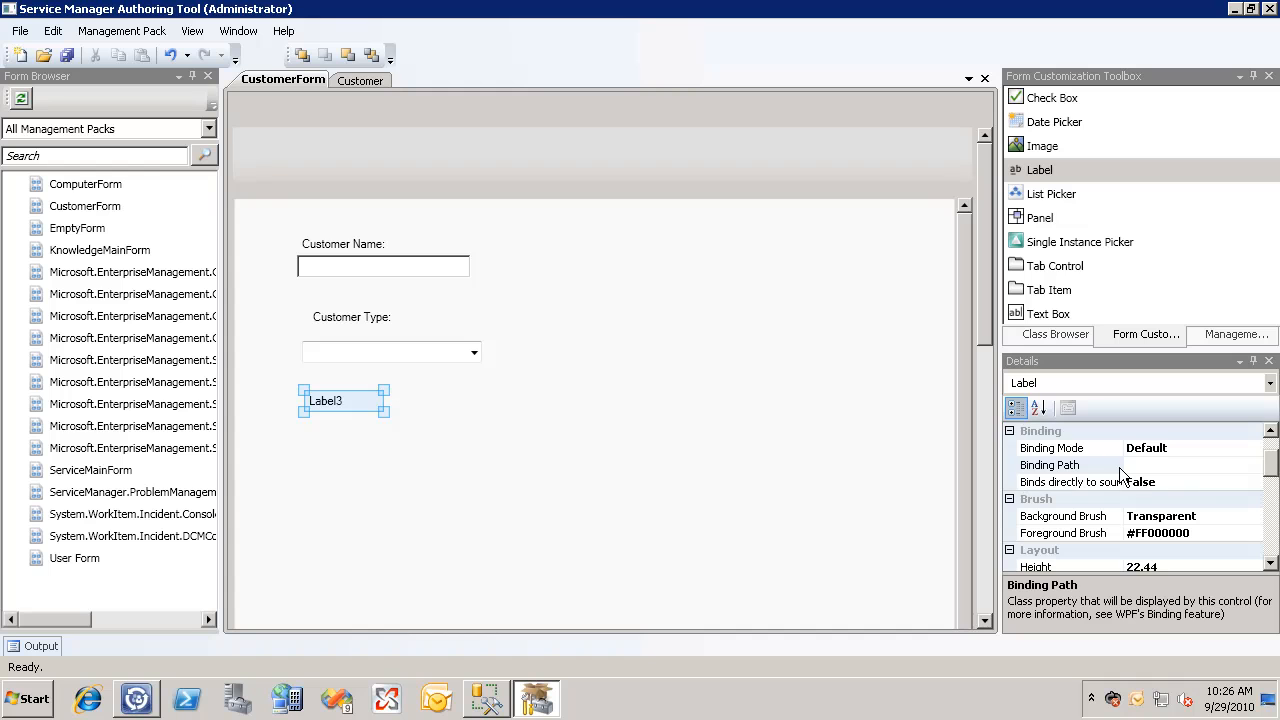
left_click_drag(386, 413, 501, 414)
left_click_drag(1276, 478, 1273, 533)
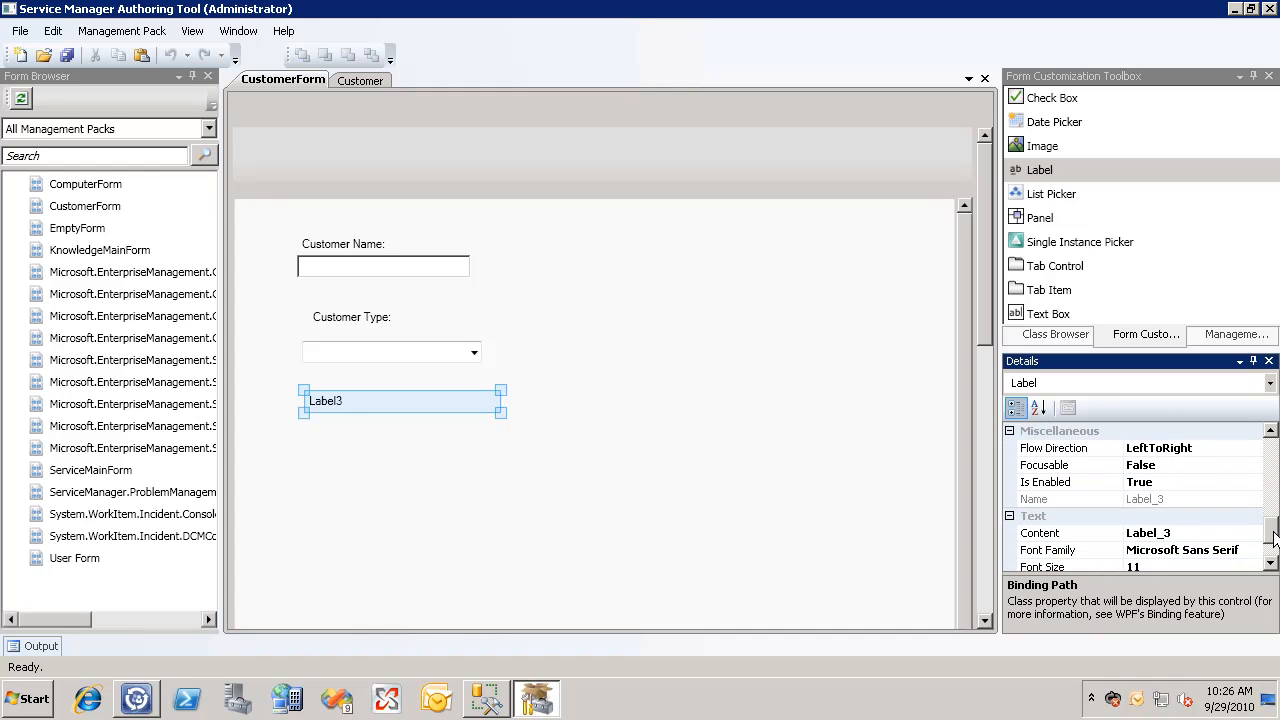
left_click(1193, 533)
double_click(1193, 533)
key("BackSpace")
type("Contract Start Date:")
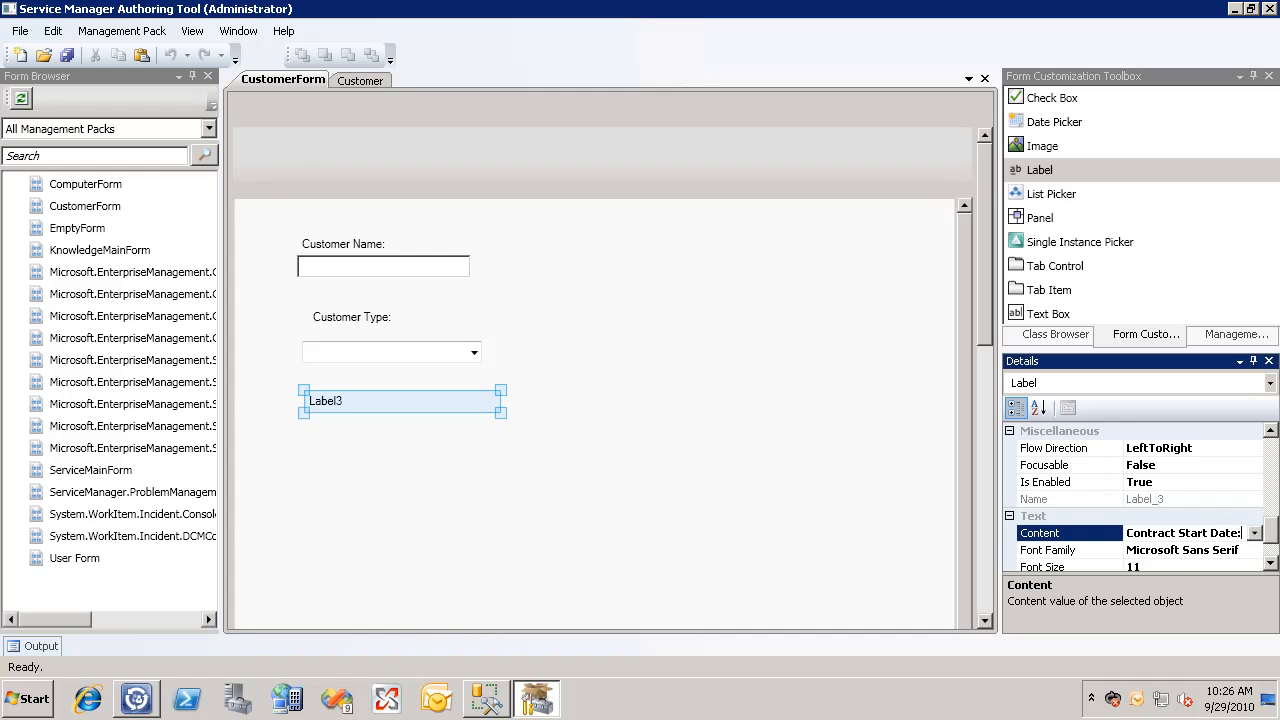
Step: Place a date picker under the Contract Start Date label and bind it to the Contract Start Date property
left_click(881, 497)
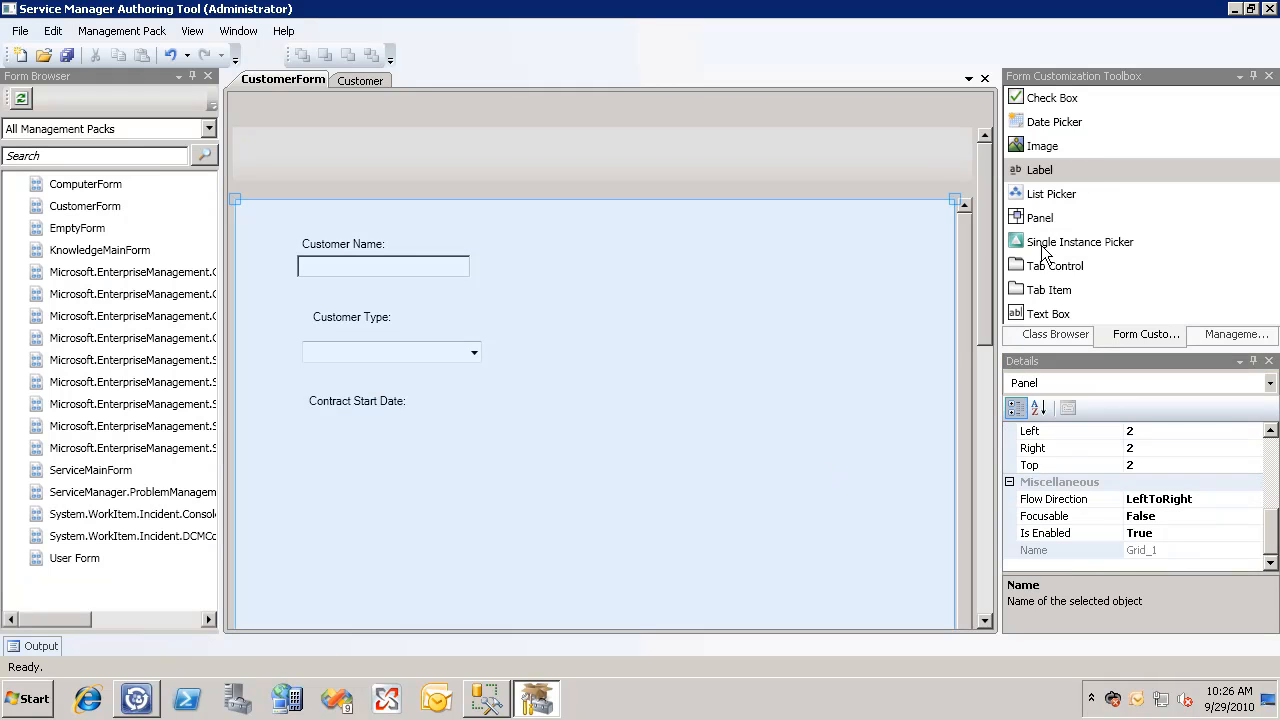
left_click(1050, 123)
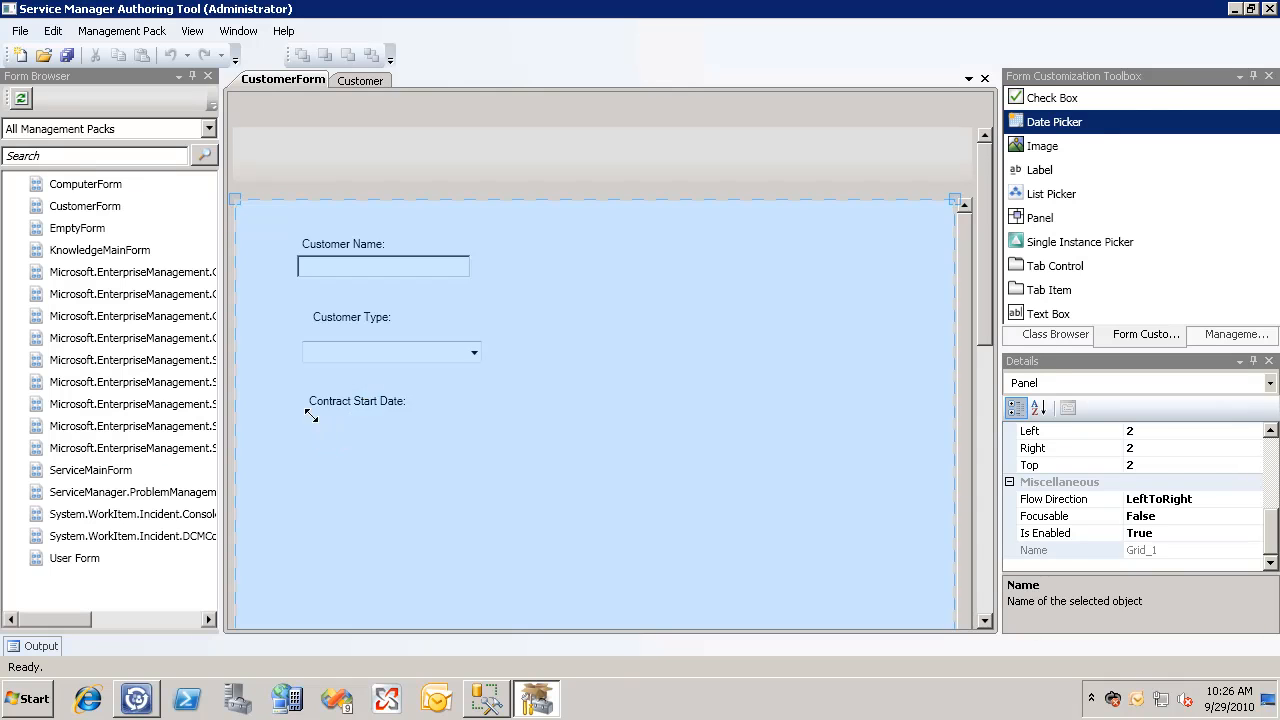
left_click(310, 414)
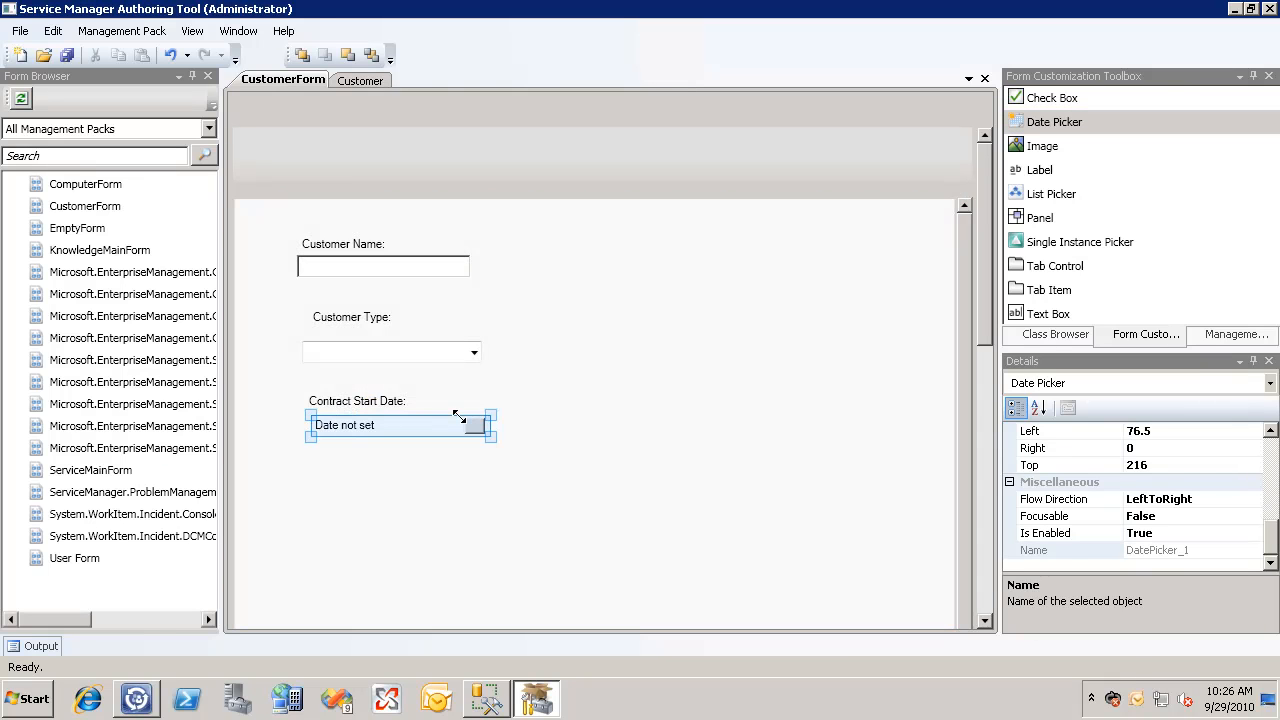
left_click(1271, 458)
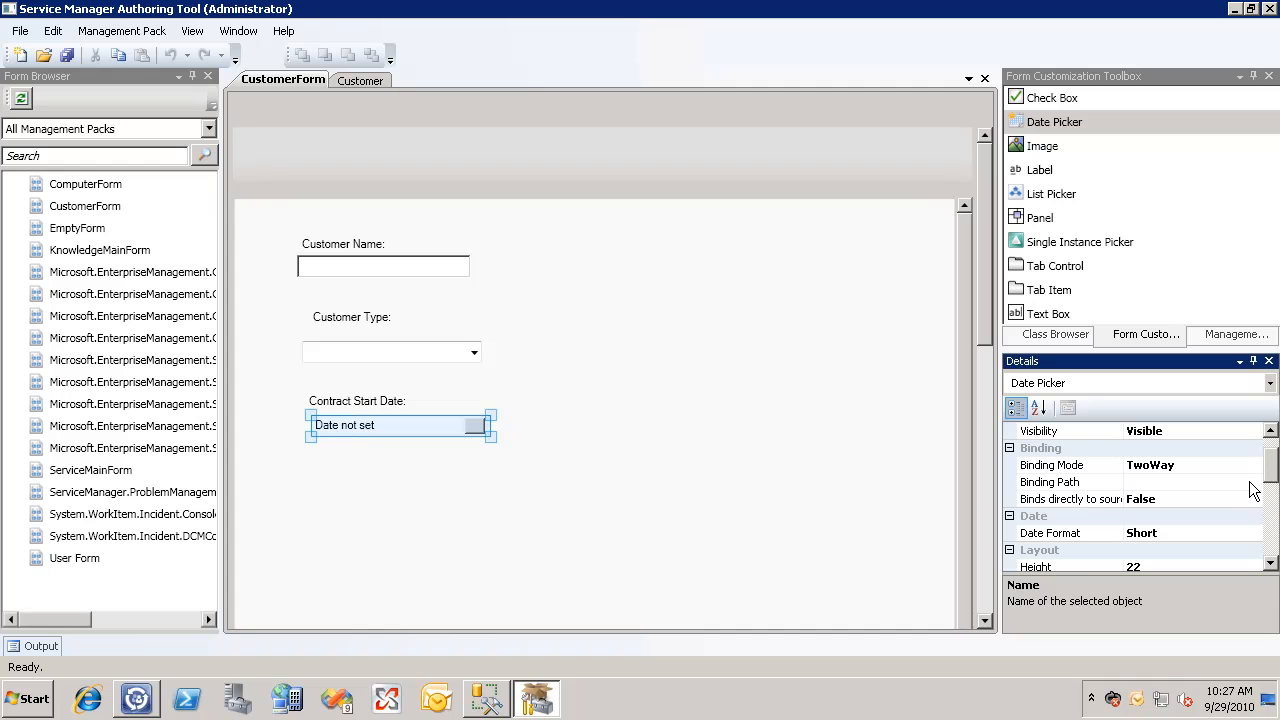
left_click(1251, 482)
left_click(1255, 486)
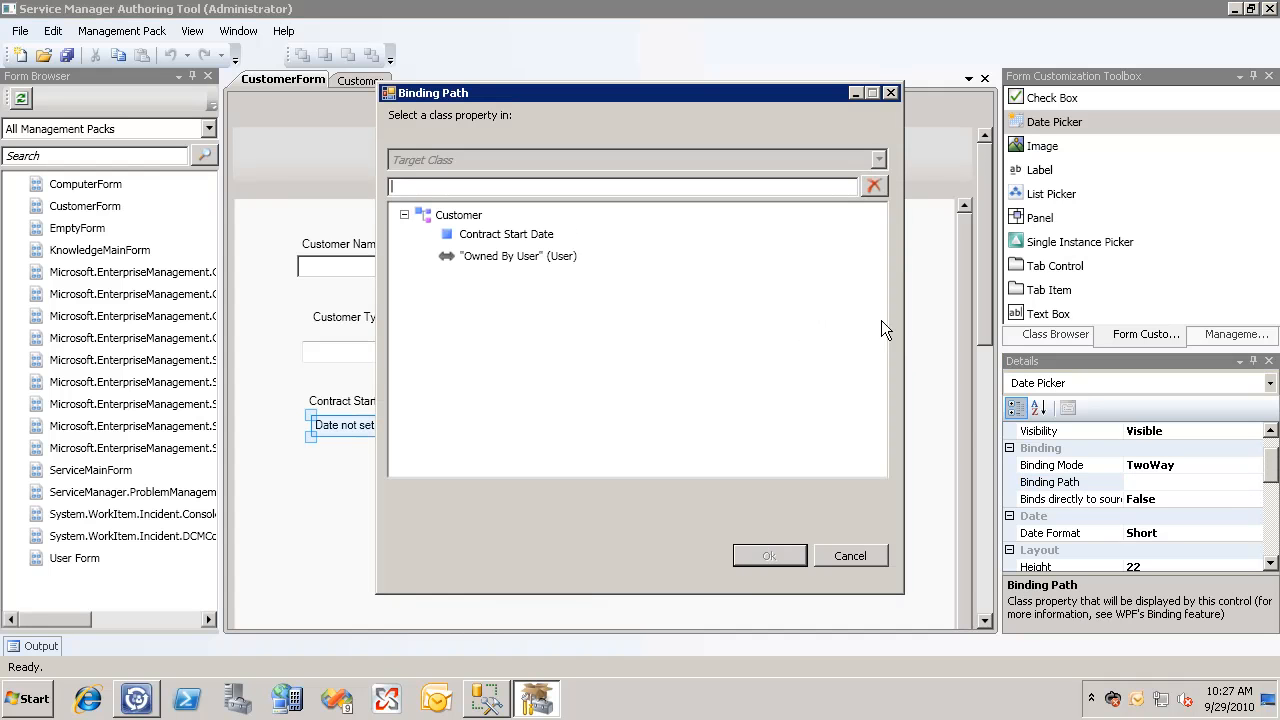
left_click(515, 236)
left_click(770, 556)
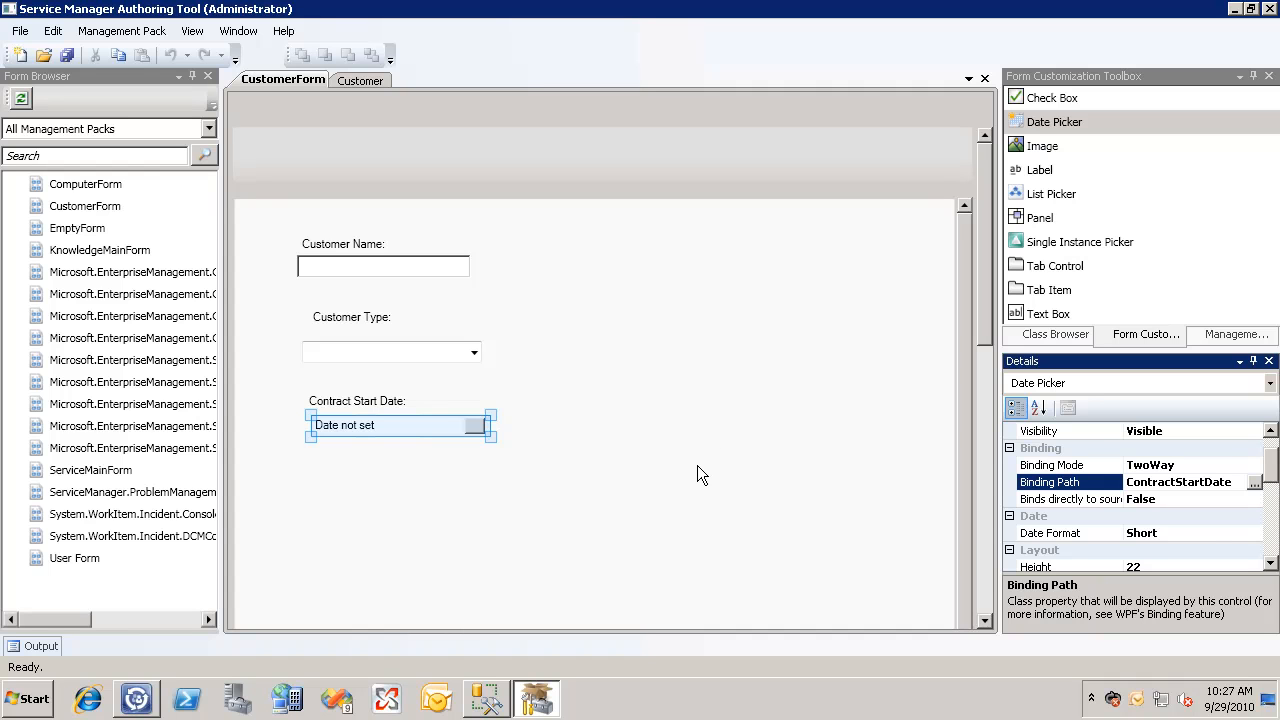
Step: Add a label to the right of the customer name text box and set its content to "ID:"
left_click_drag(1040, 170, 703, 262)
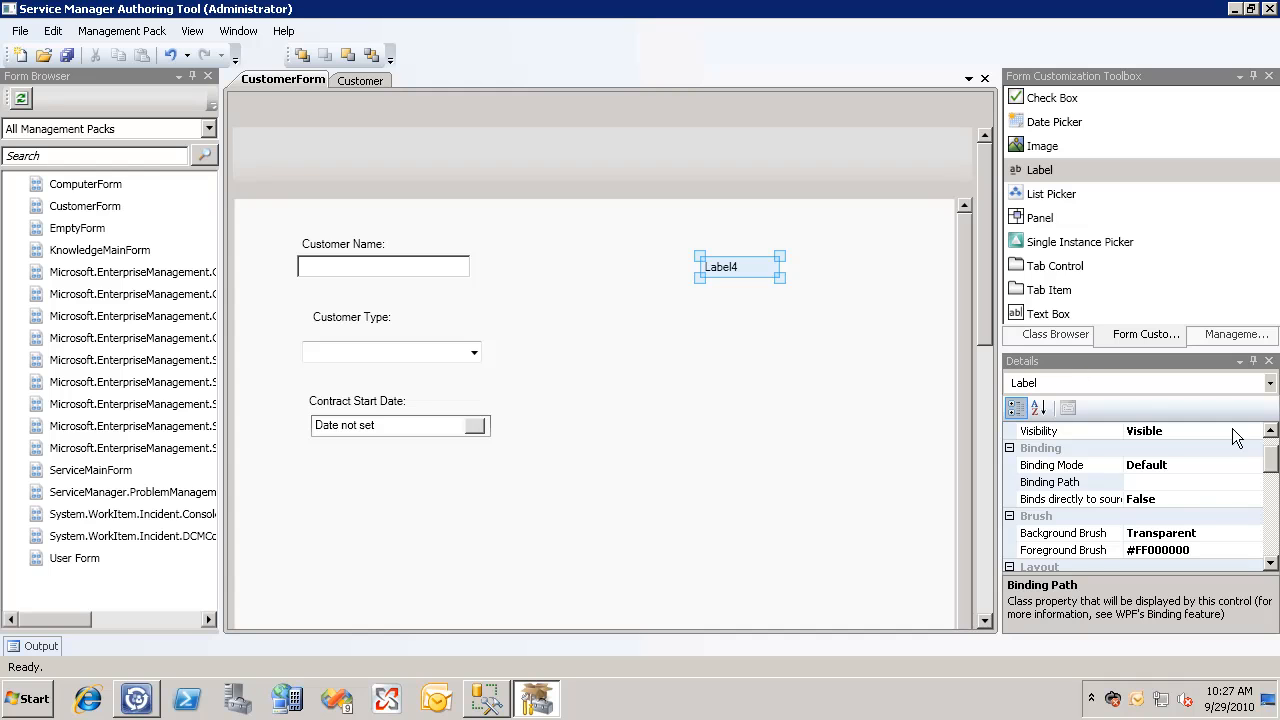
left_click_drag(1272, 462, 1272, 545)
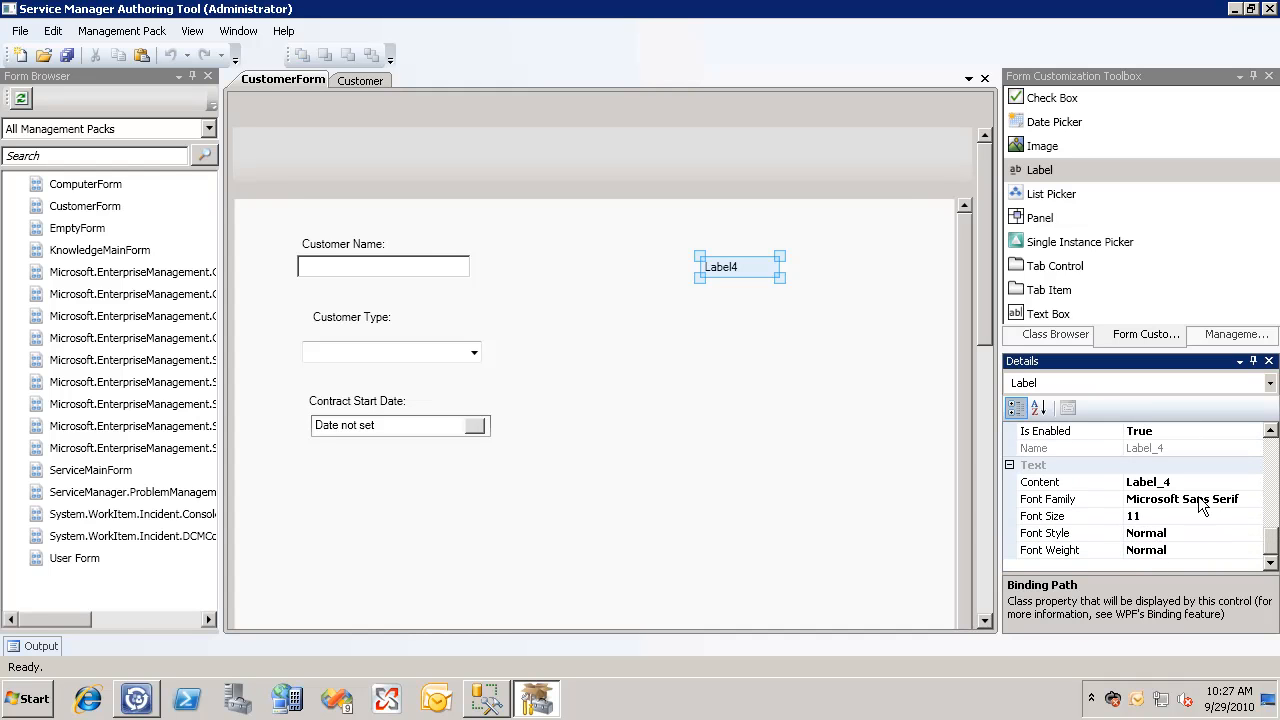
left_click(1183, 483)
double_click(1183, 485)
key("BackSpace")
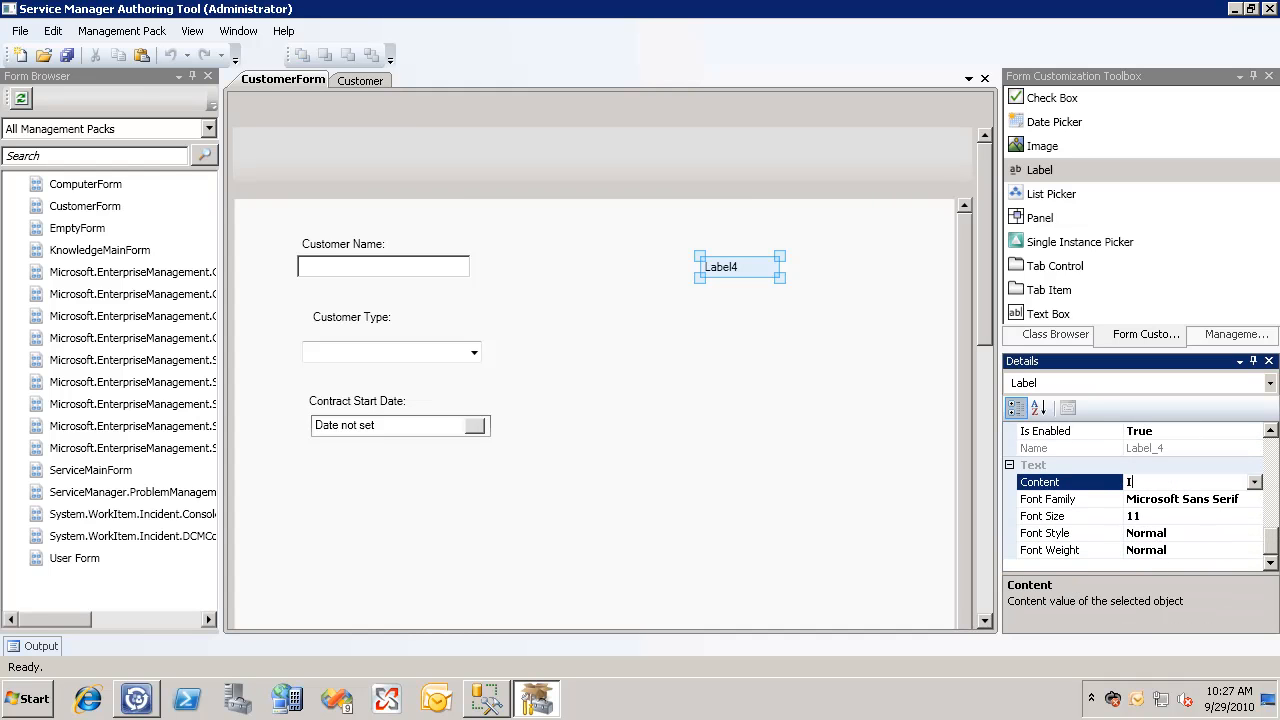
left_click(839, 371)
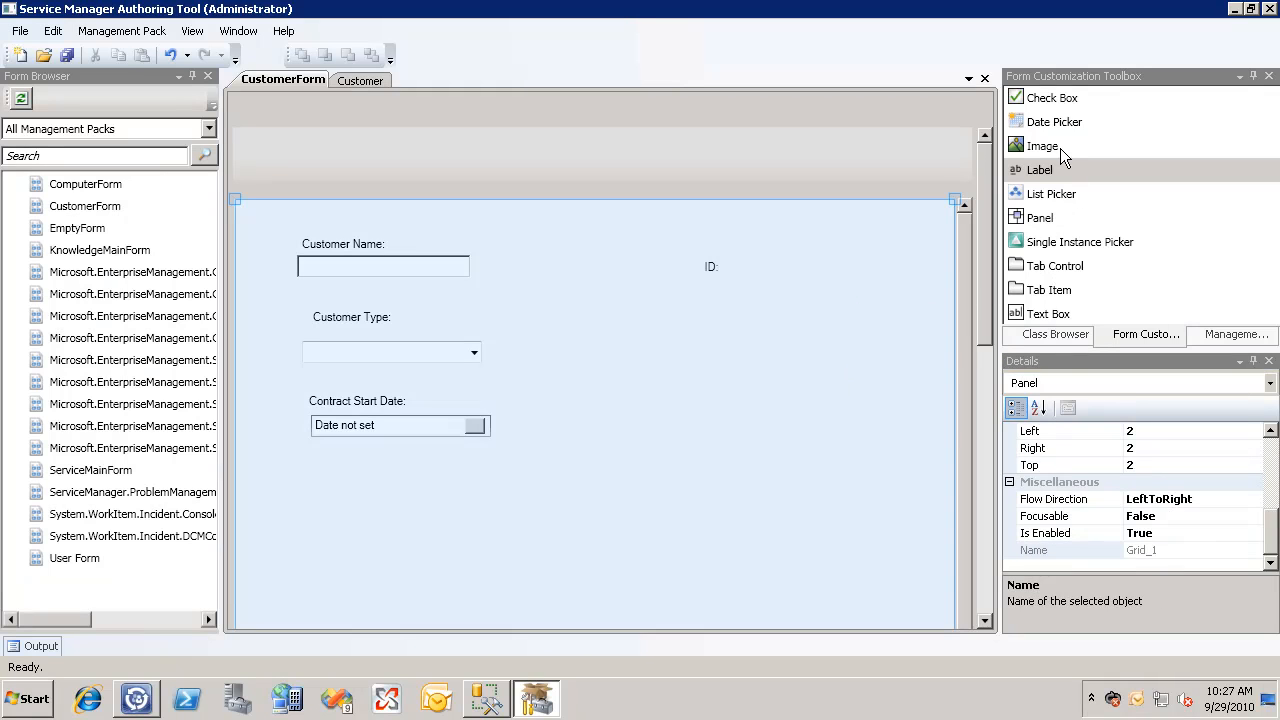
Step: Place another label beside the ID label, bind it to the Customer ID property, and save all items
left_click_drag(1044, 168, 746, 266)
left_click_drag(1043, 170, 726, 288)
left_click(772, 290)
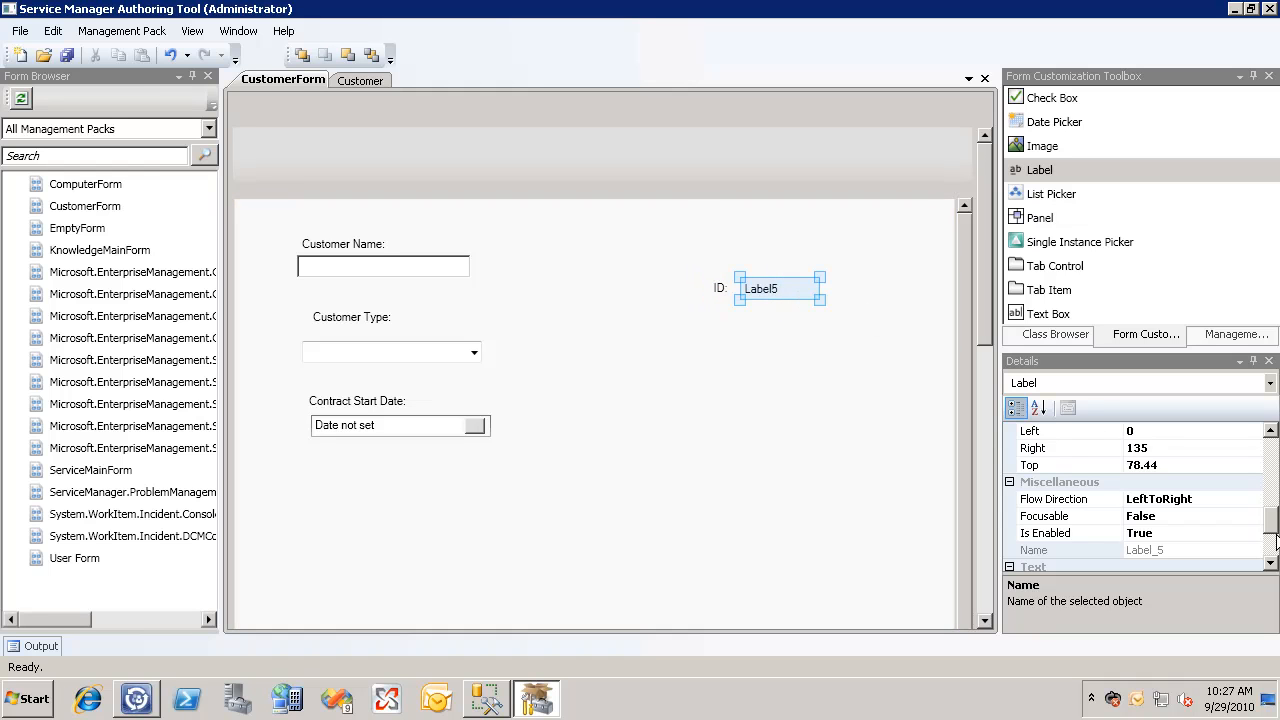
scroll(1276, 541, "up", 5)
left_click(1250, 515)
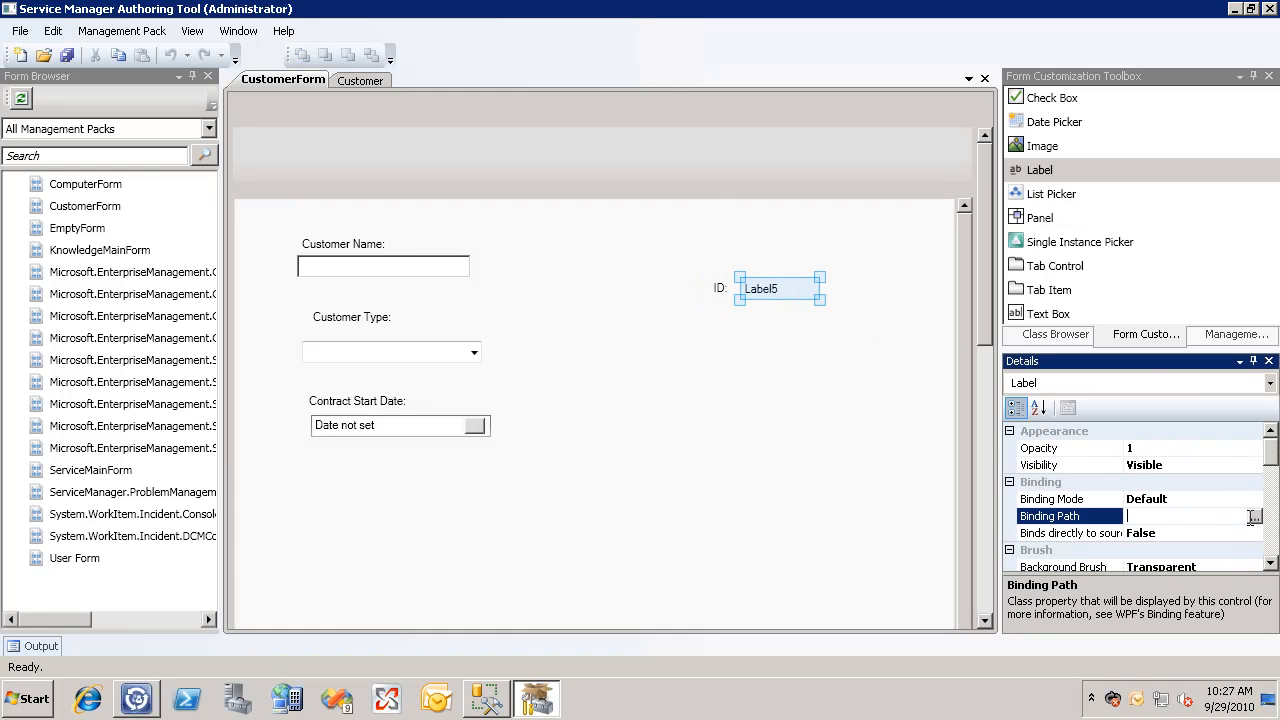
left_click(1255, 518)
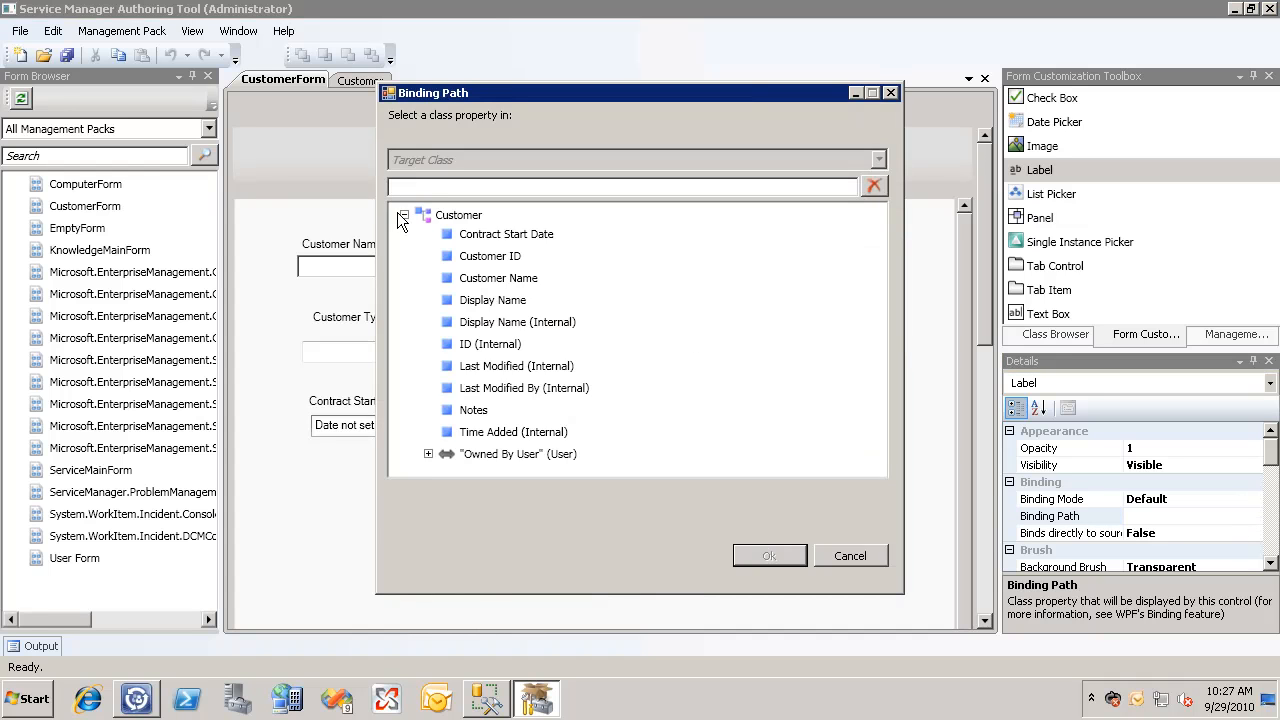
left_click(490, 259)
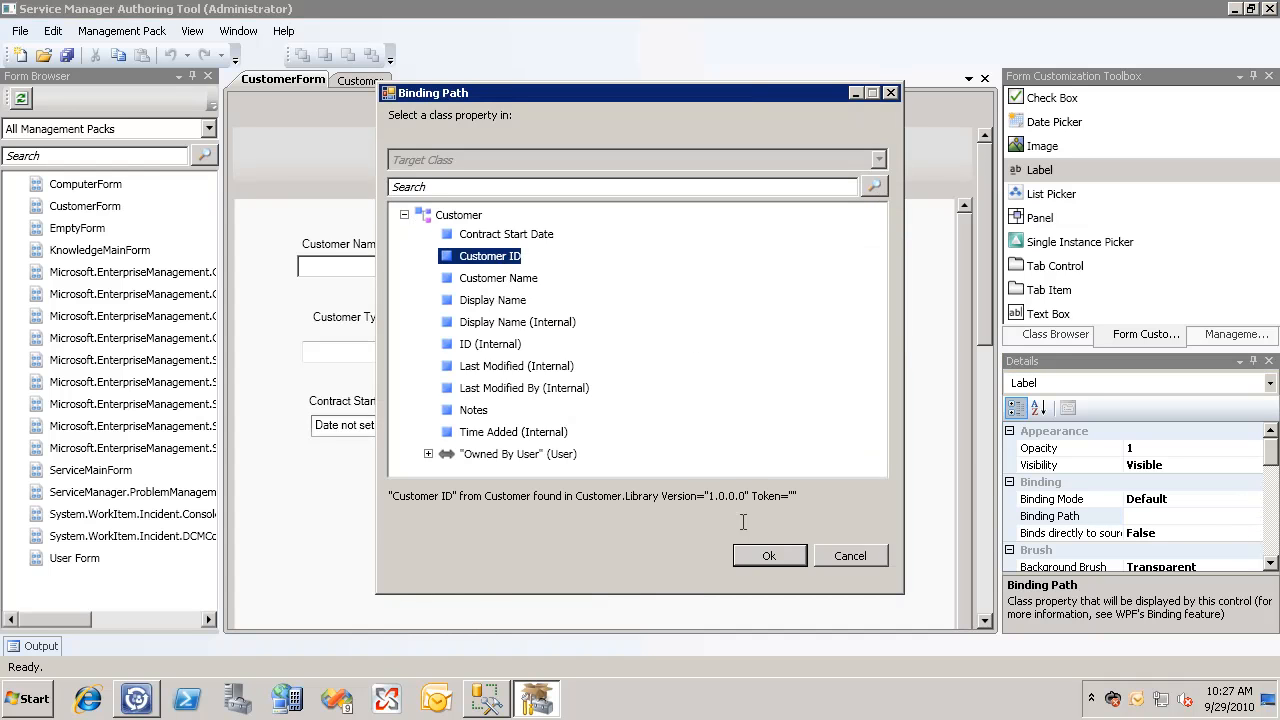
left_click(756, 550)
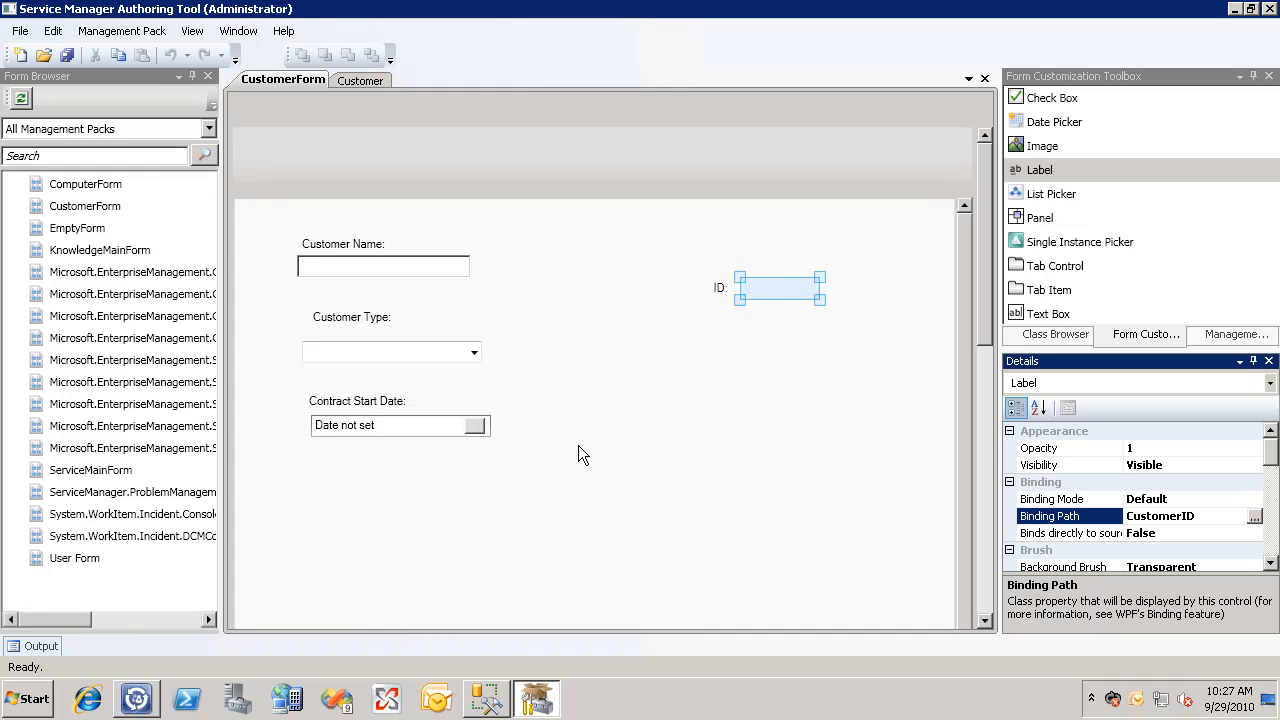
left_click(66, 55)
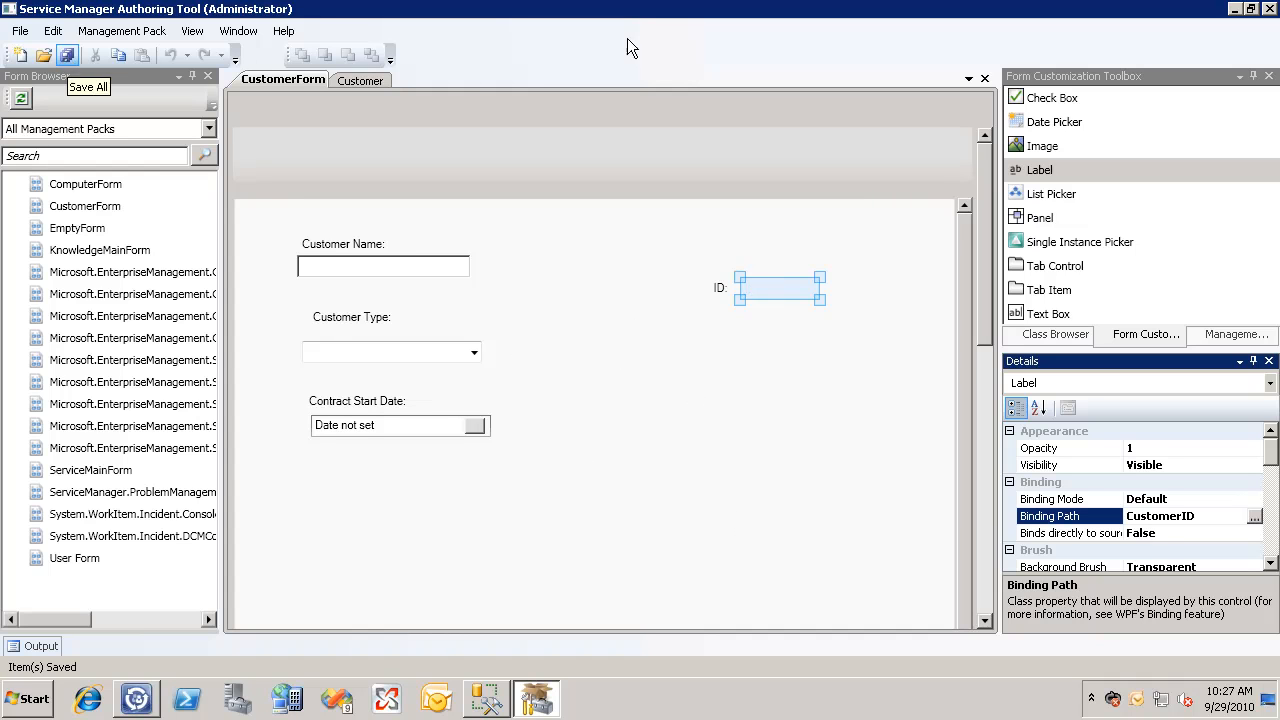
Step: Switch to the Service Manager Console and import the Customer.Library management pack
key("alt+Tab")
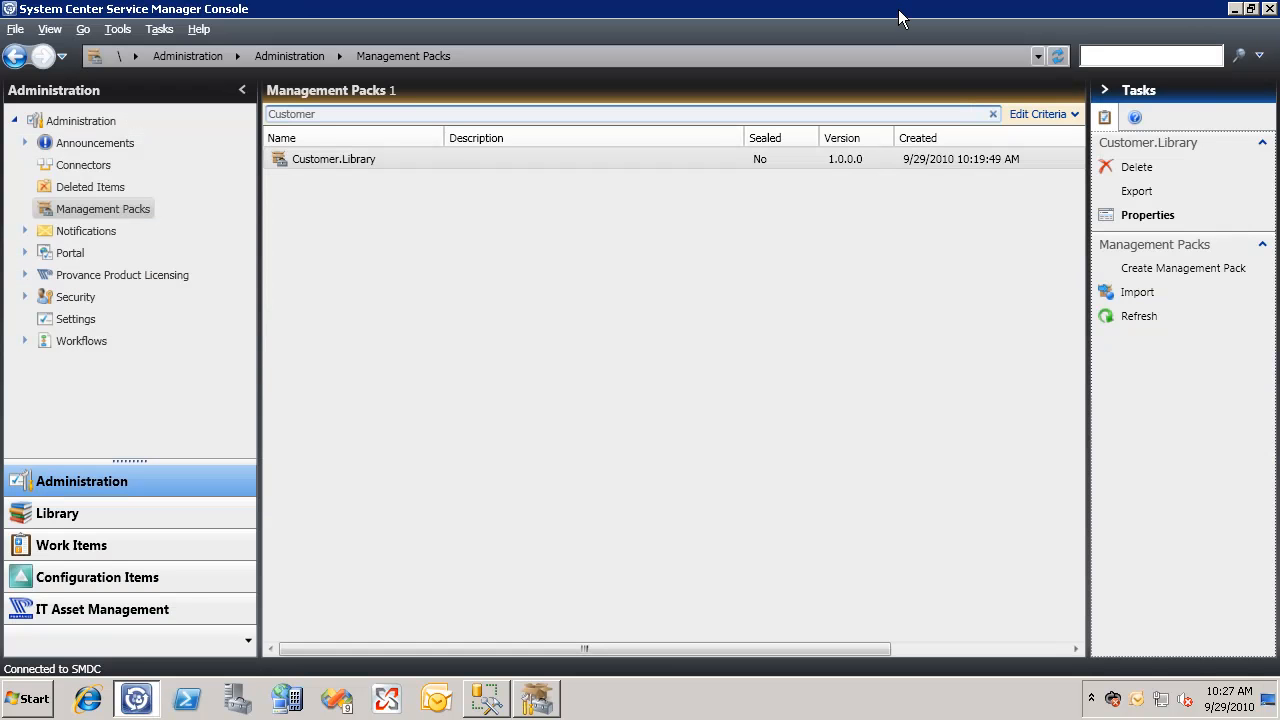
left_click(796, 355)
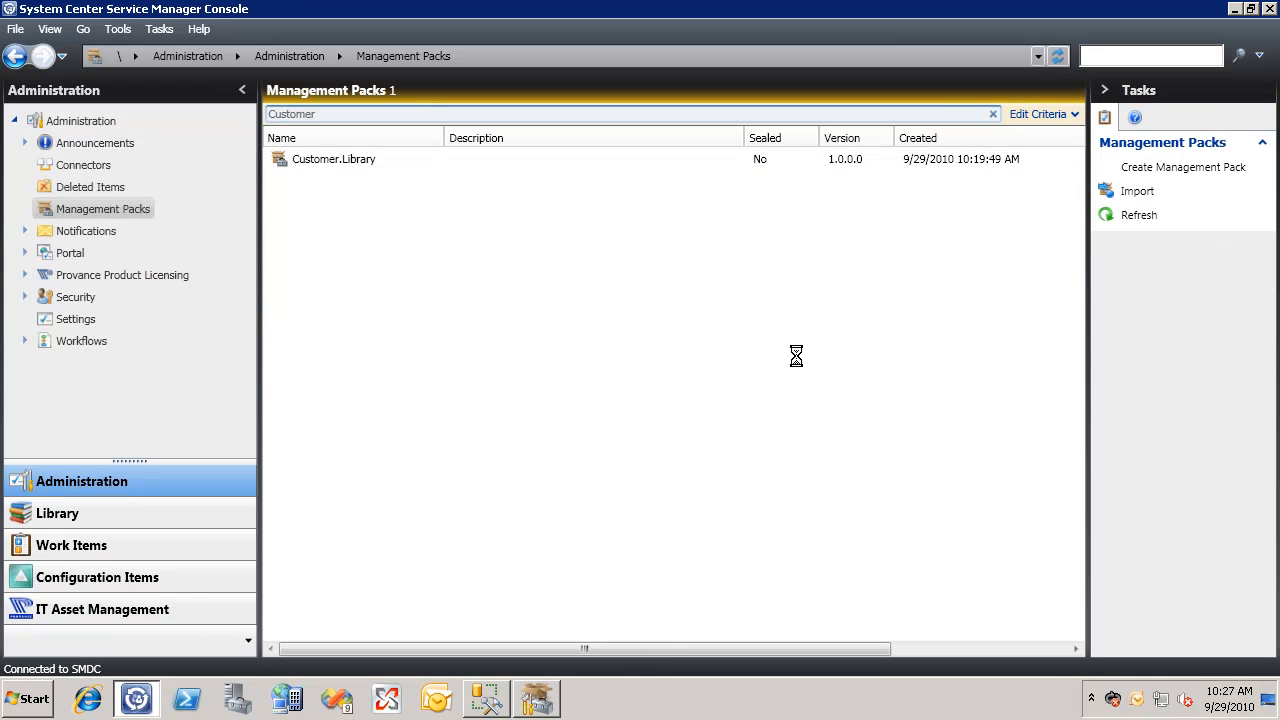
key("F5")
left_click(1140, 195)
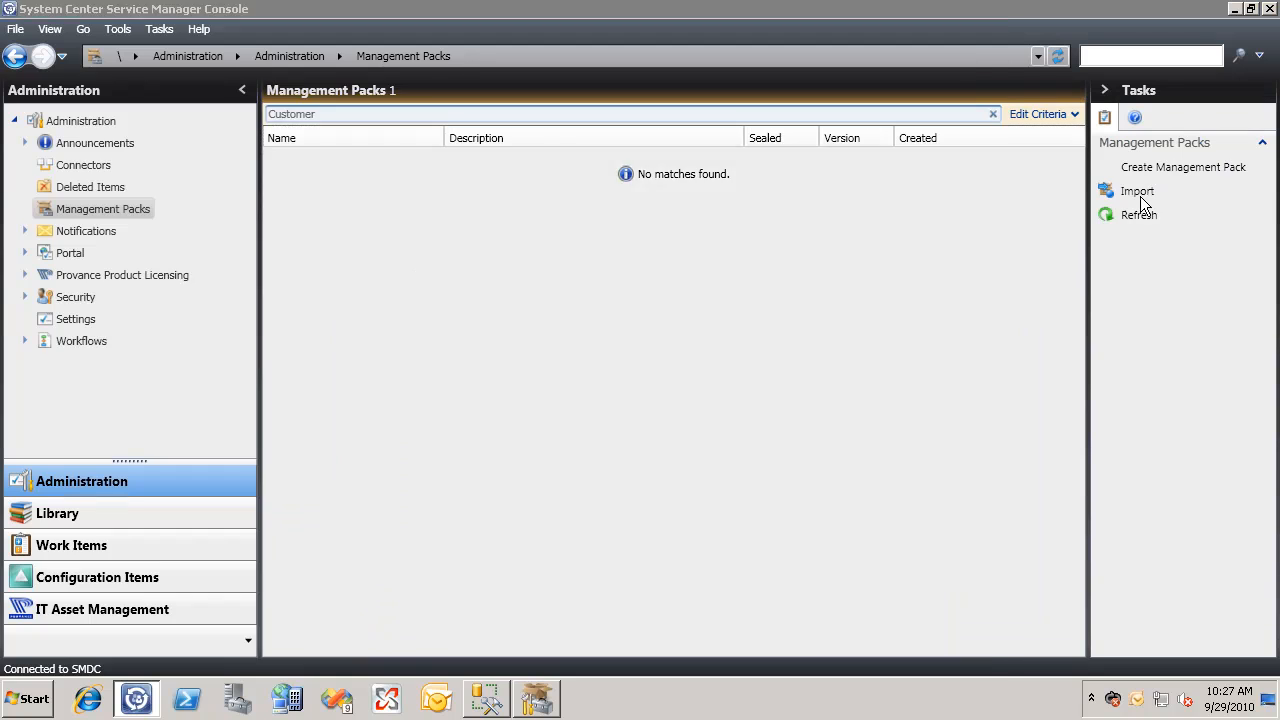
double_click(285, 153)
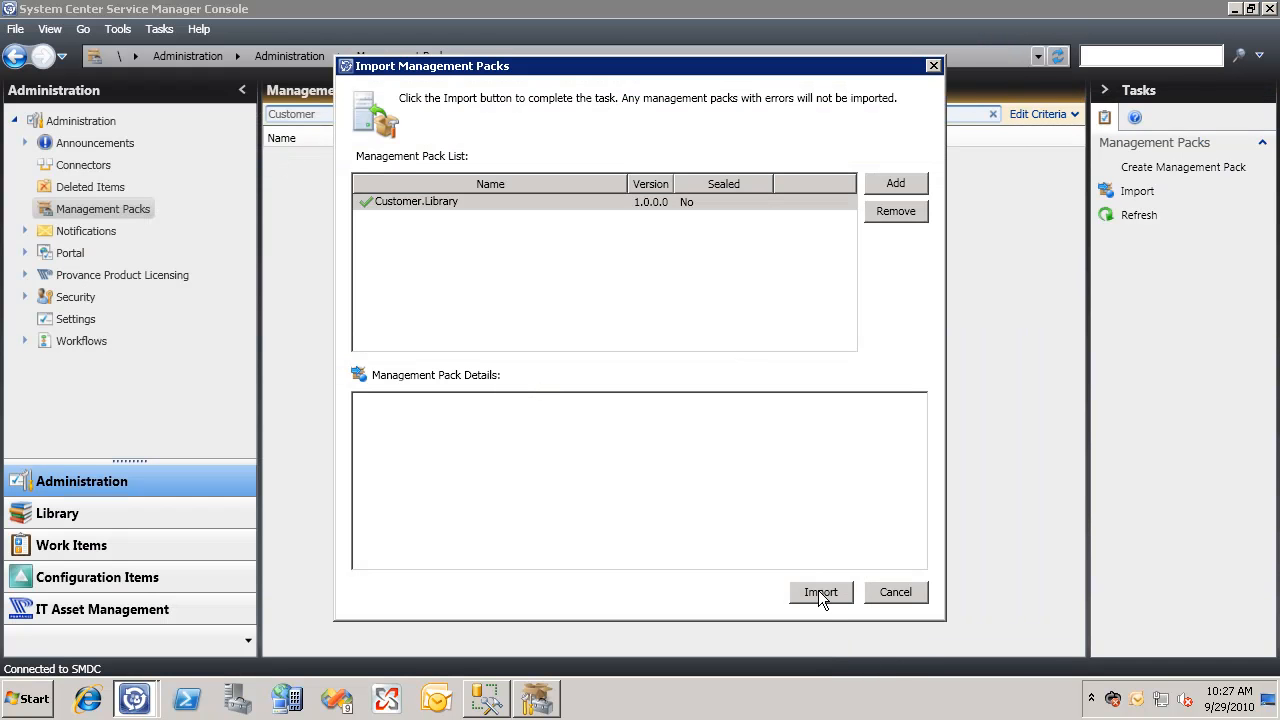
left_click(818, 593)
left_click(818, 593)
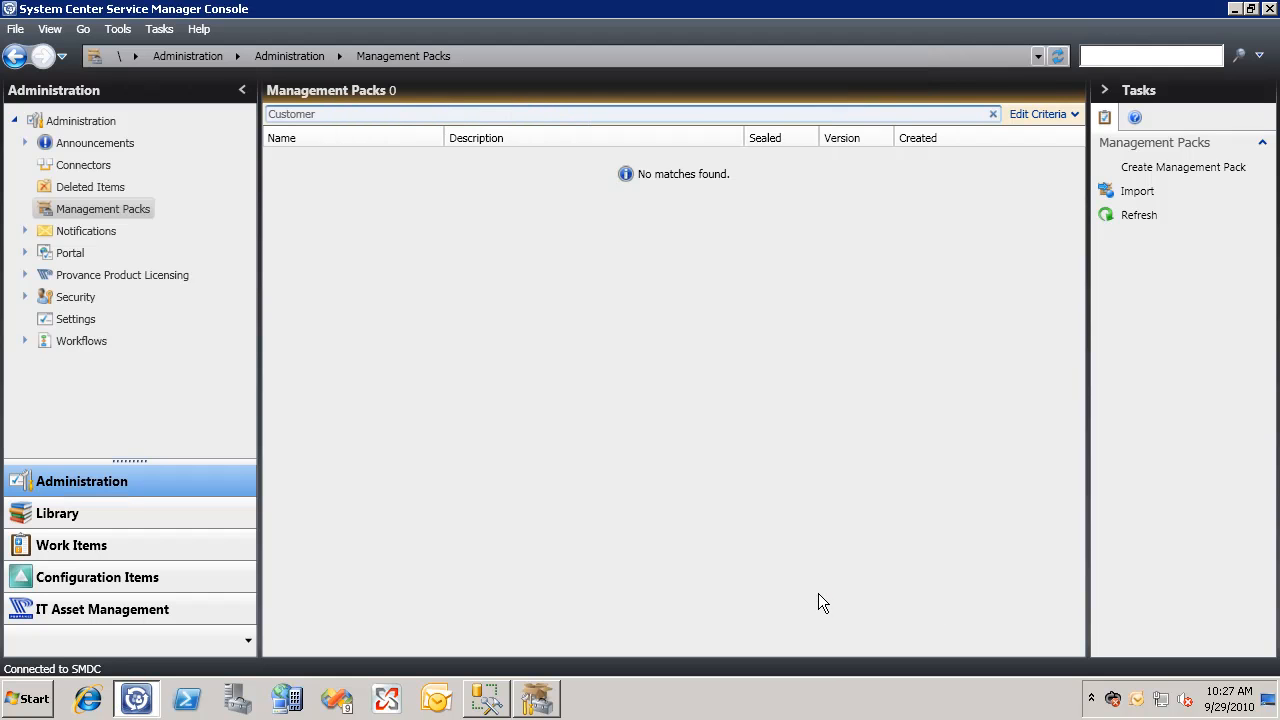
Step: Restart the Service Manager Console and open the properties of the Customer Type list in the Library, filtering the lists by "Customer"
left_click(1268, 10)
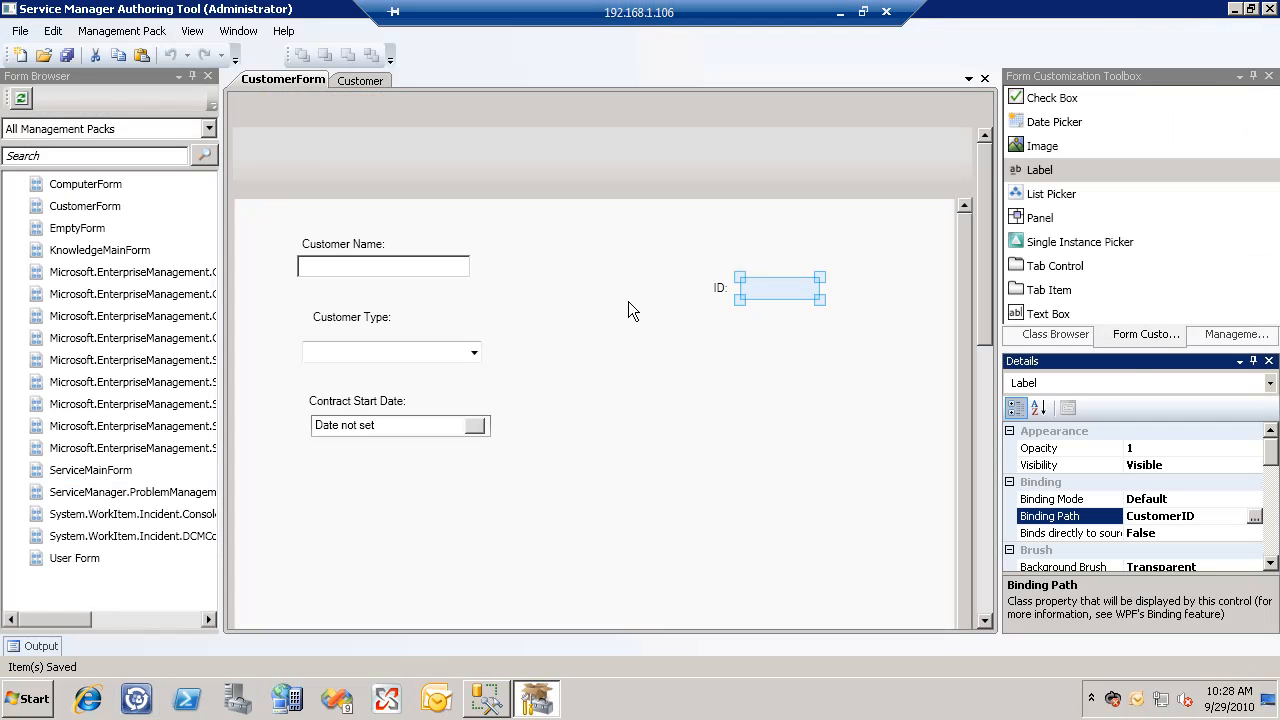
left_click(139, 704)
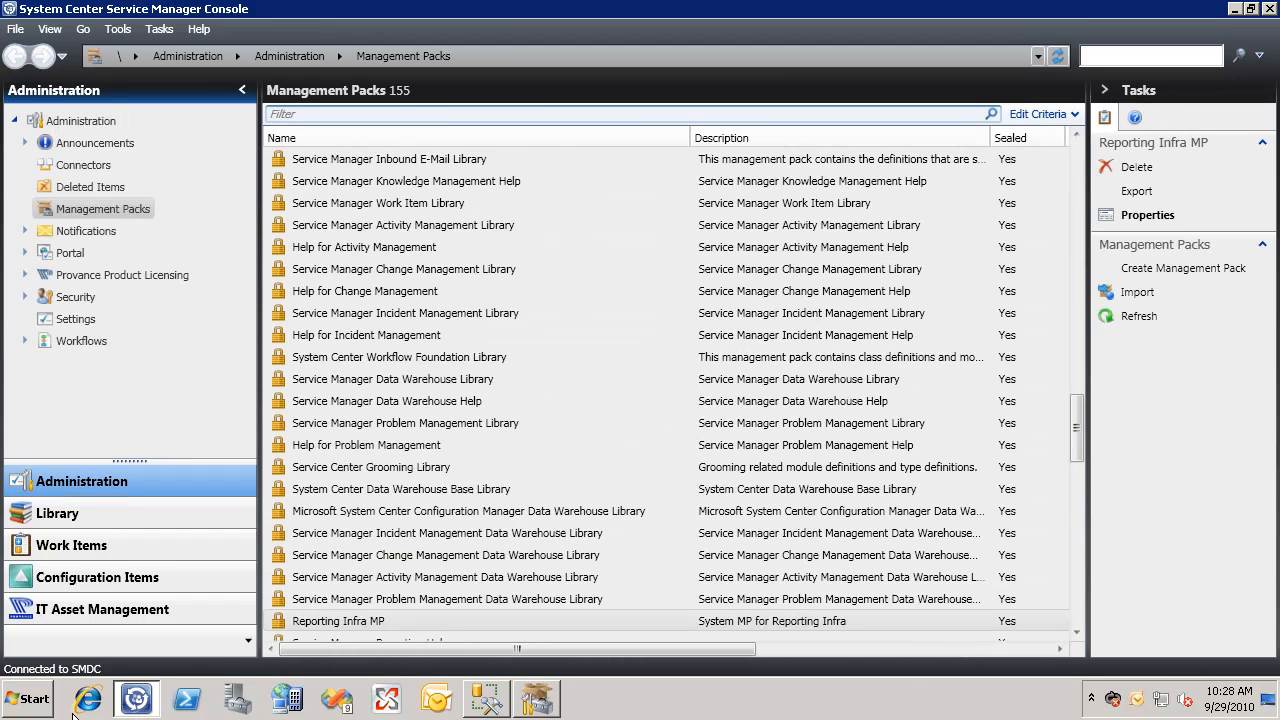
left_click(152, 514)
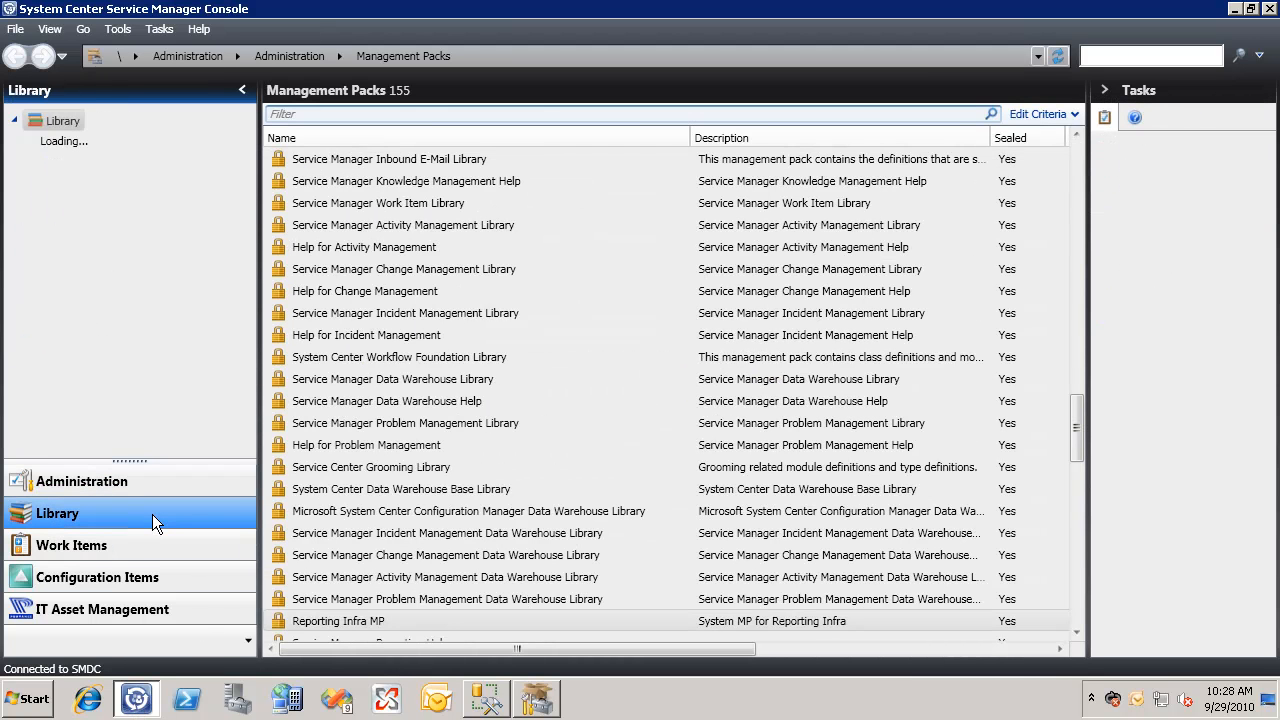
left_click(82, 188)
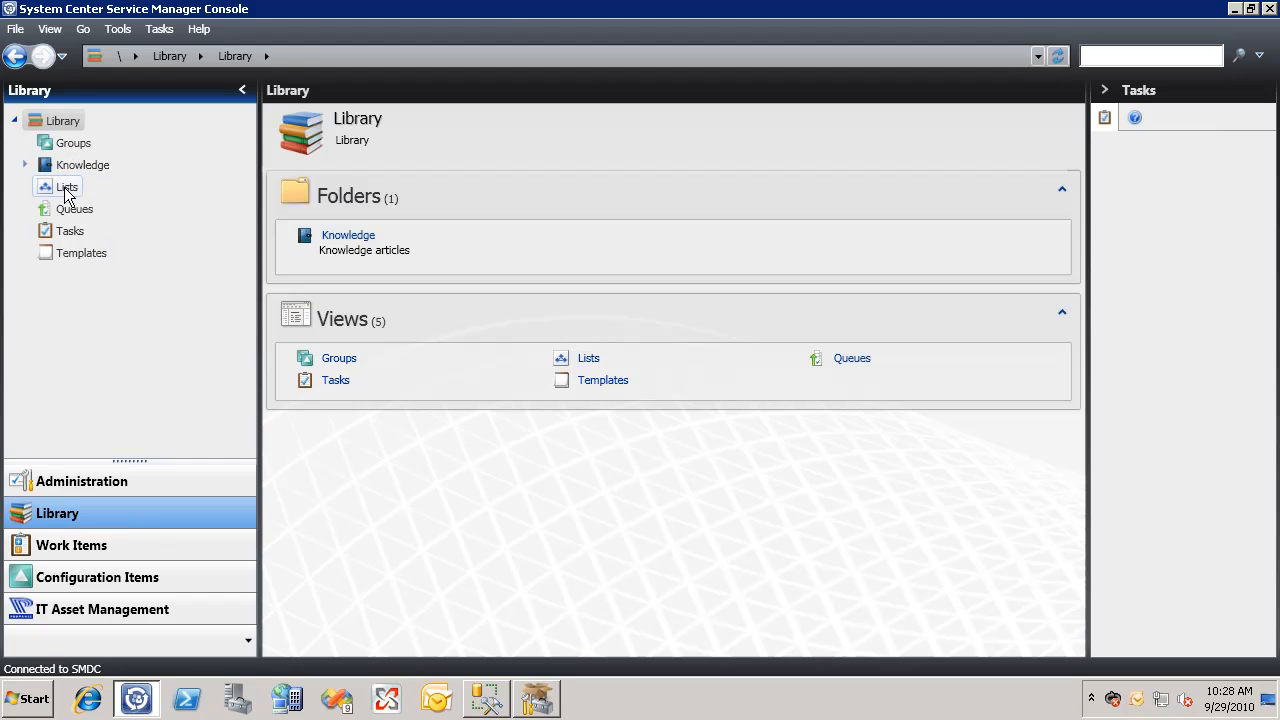
left_click(300, 114)
type("Customer")
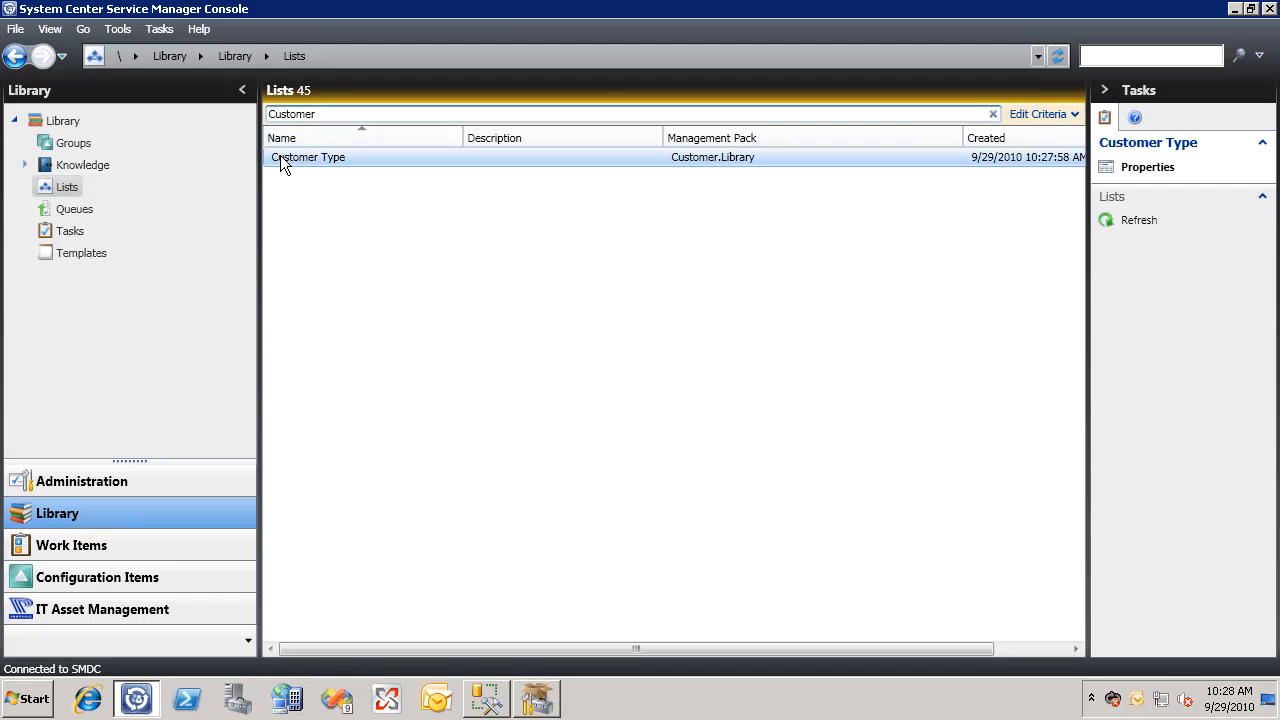
left_click(282, 155)
double_click(282, 157)
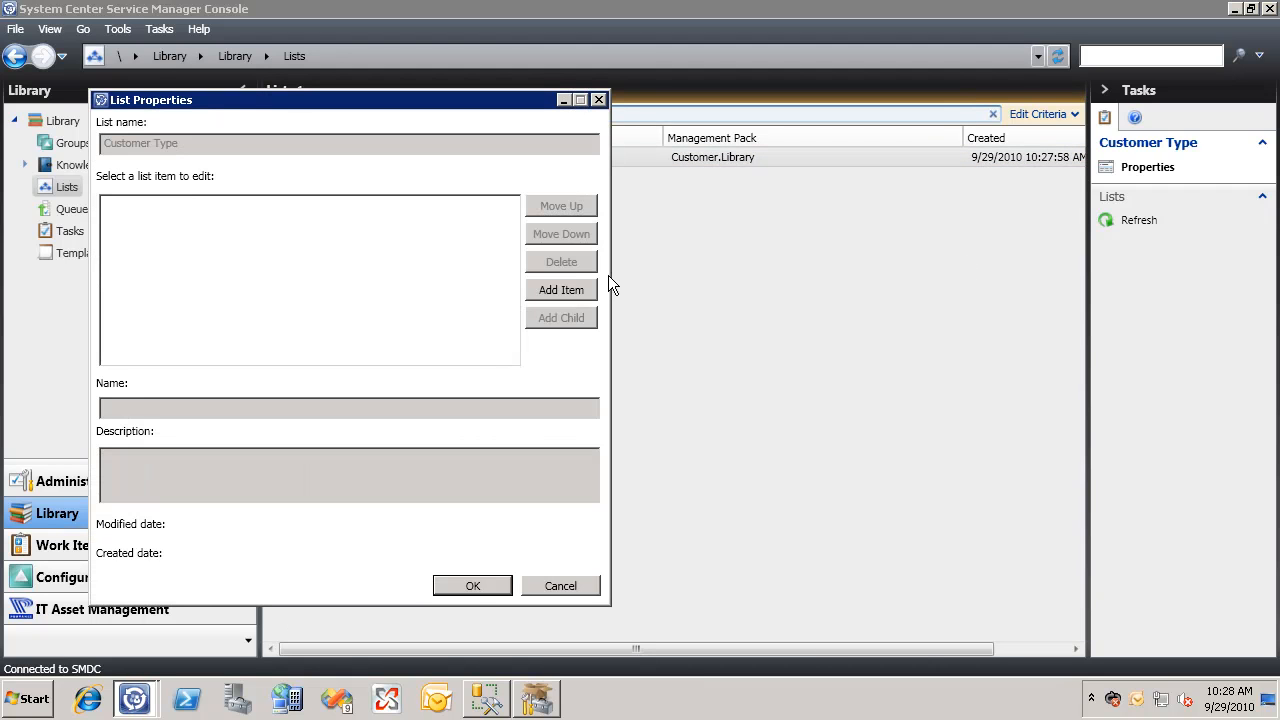
Step: Add the items "Gold" and "Silvert" to the Customer Type list and save the list
left_click(562, 290)
key("BackSpace")
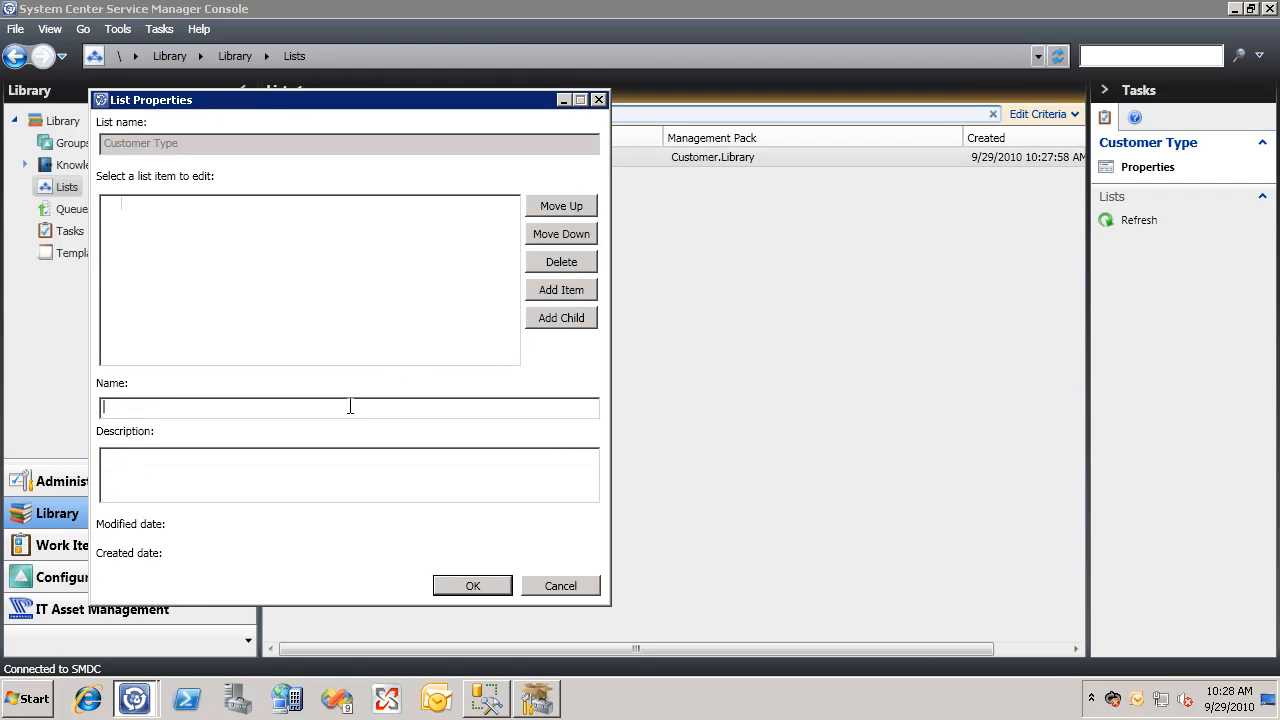
type("Gold")
left_click(575, 290)
left_click(155, 219)
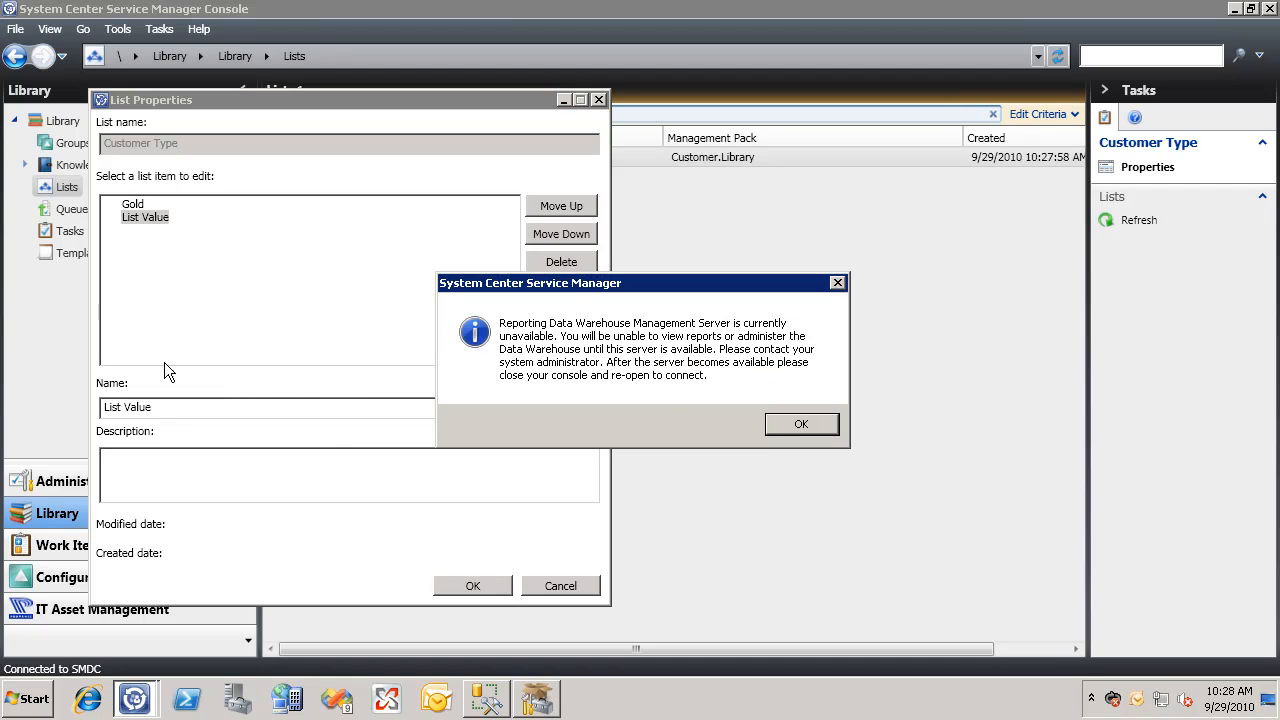
left_click(801, 424)
triple_click(305, 406)
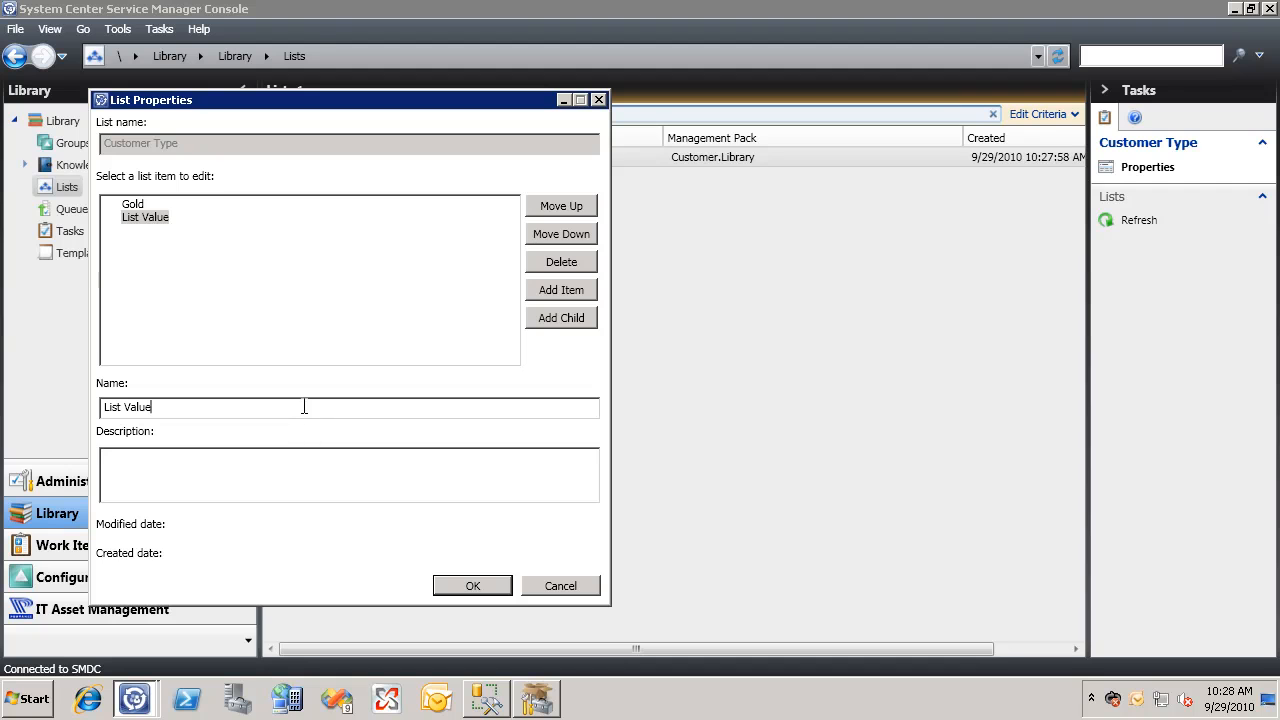
type("Silvert")
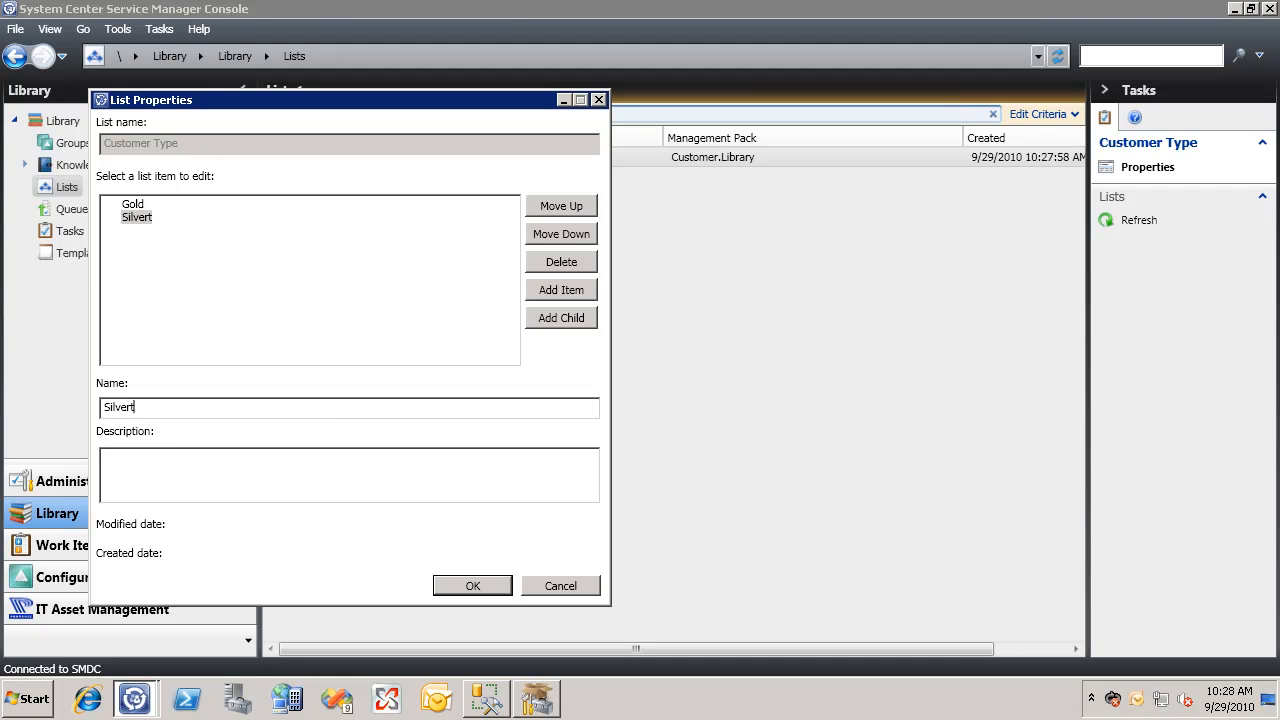
left_click(481, 581)
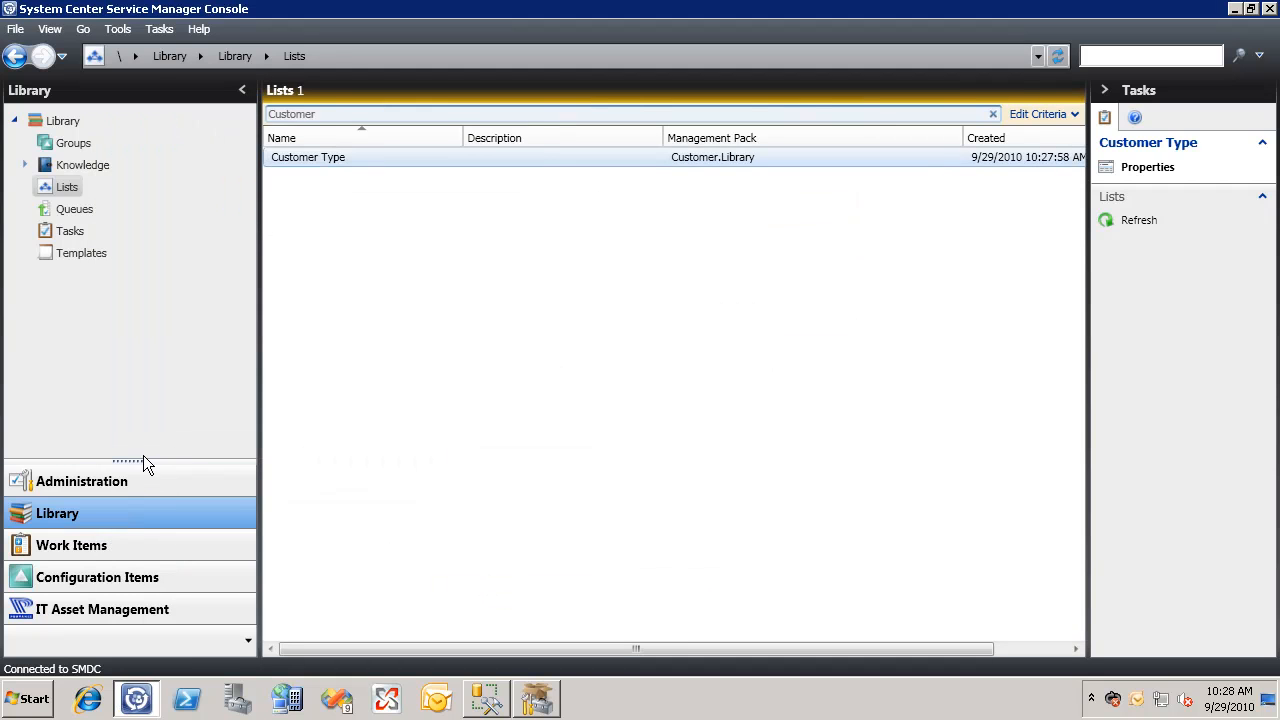
Step: Create a folder named "Customer Information" under the root of Configuration Items, stored in the Customer.Library management pack
left_click(137, 578)
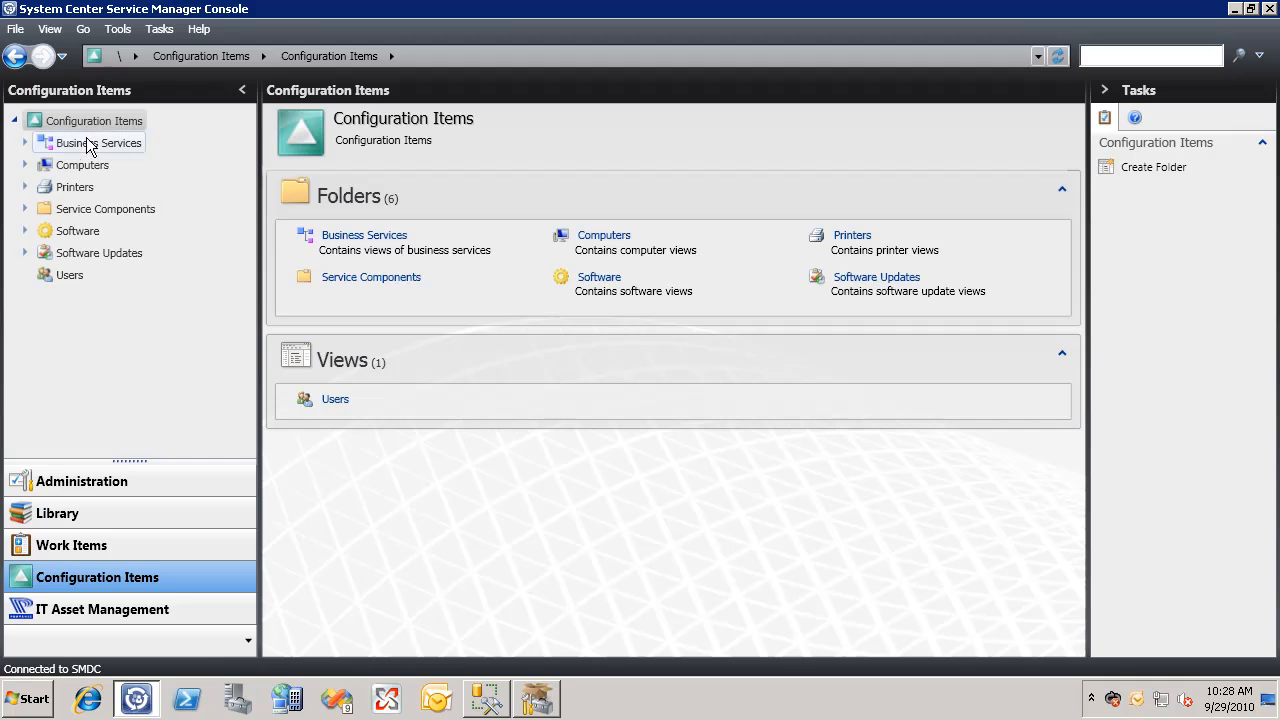
right_click(88, 125)
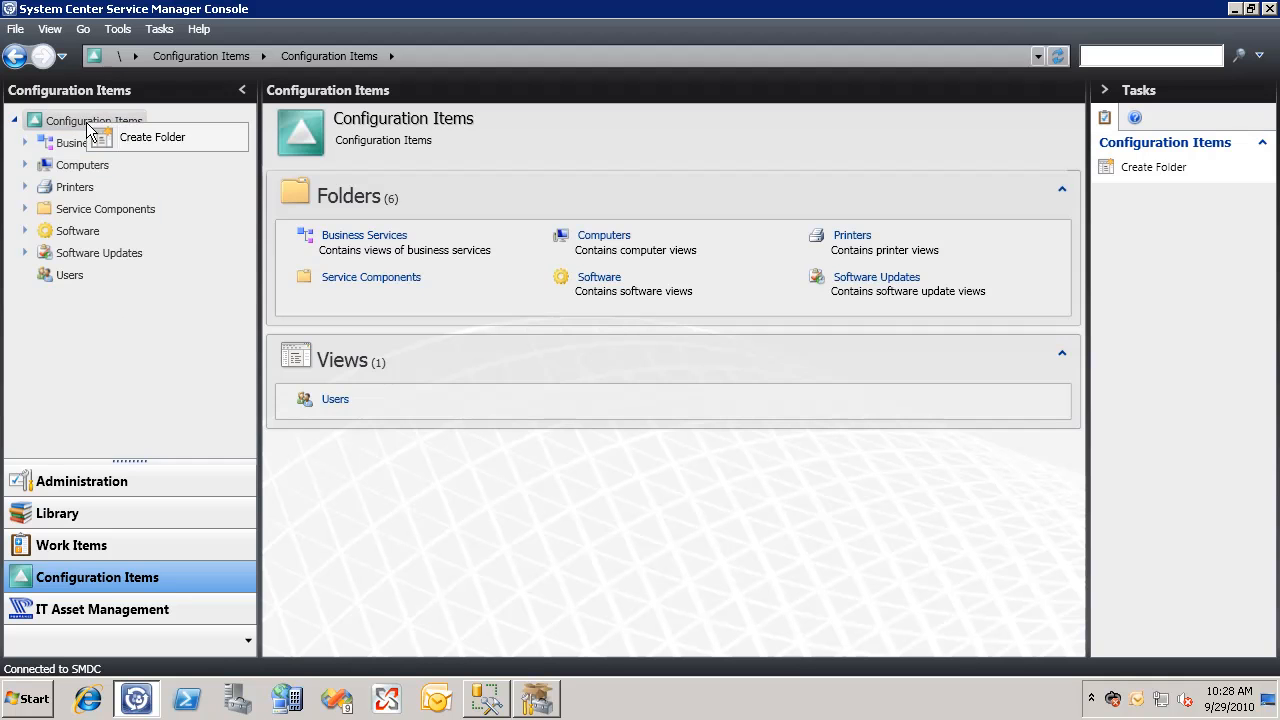
left_click(110, 138)
key("Escape")
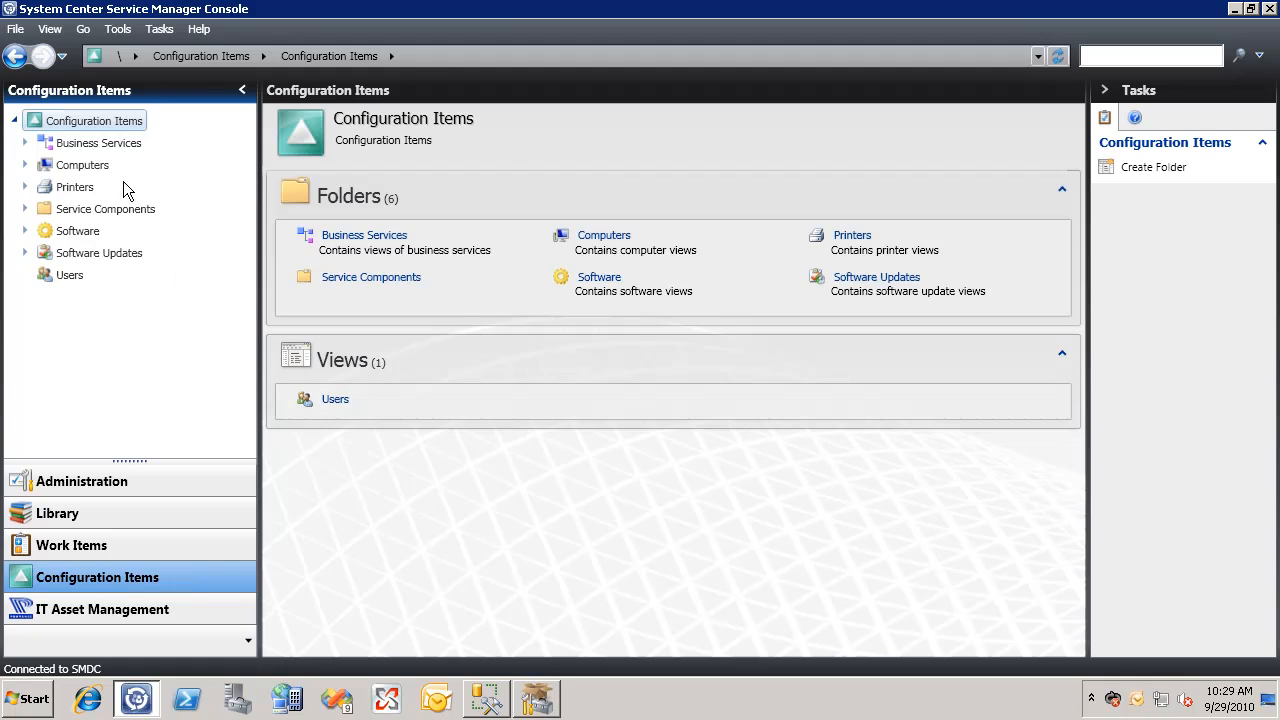
right_click(113, 128)
left_click(136, 140)
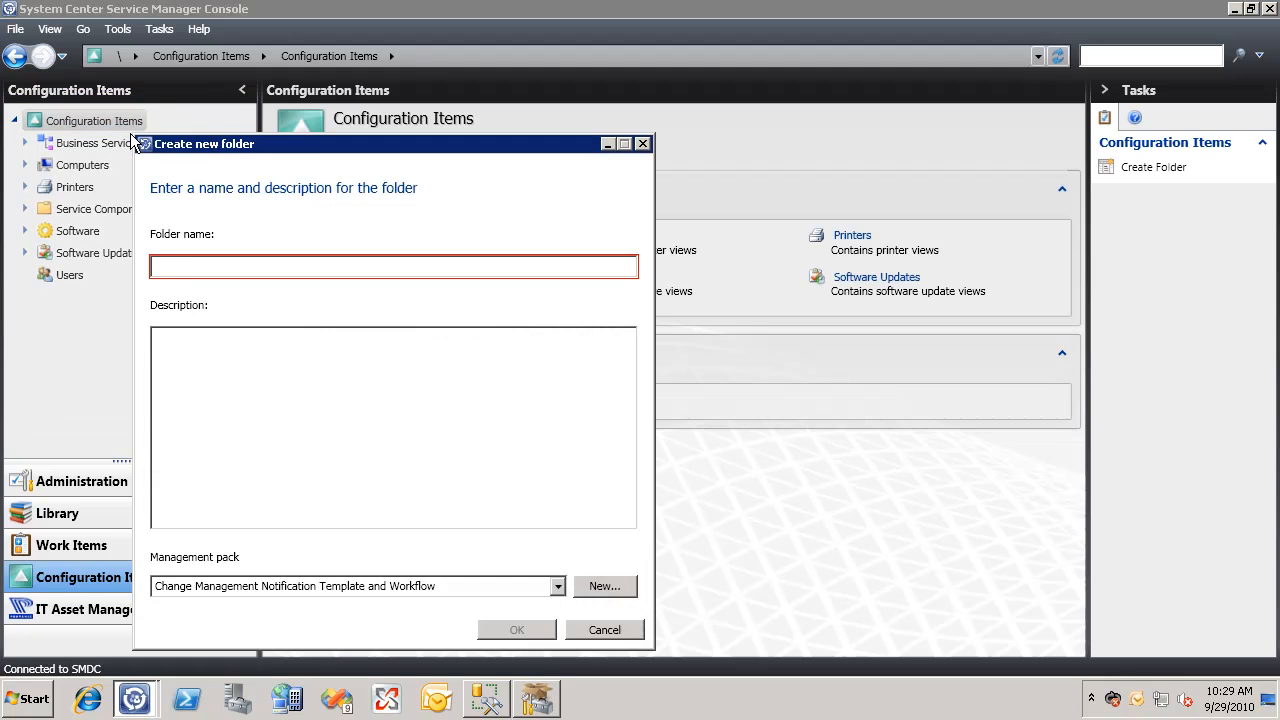
type("Customer fin")
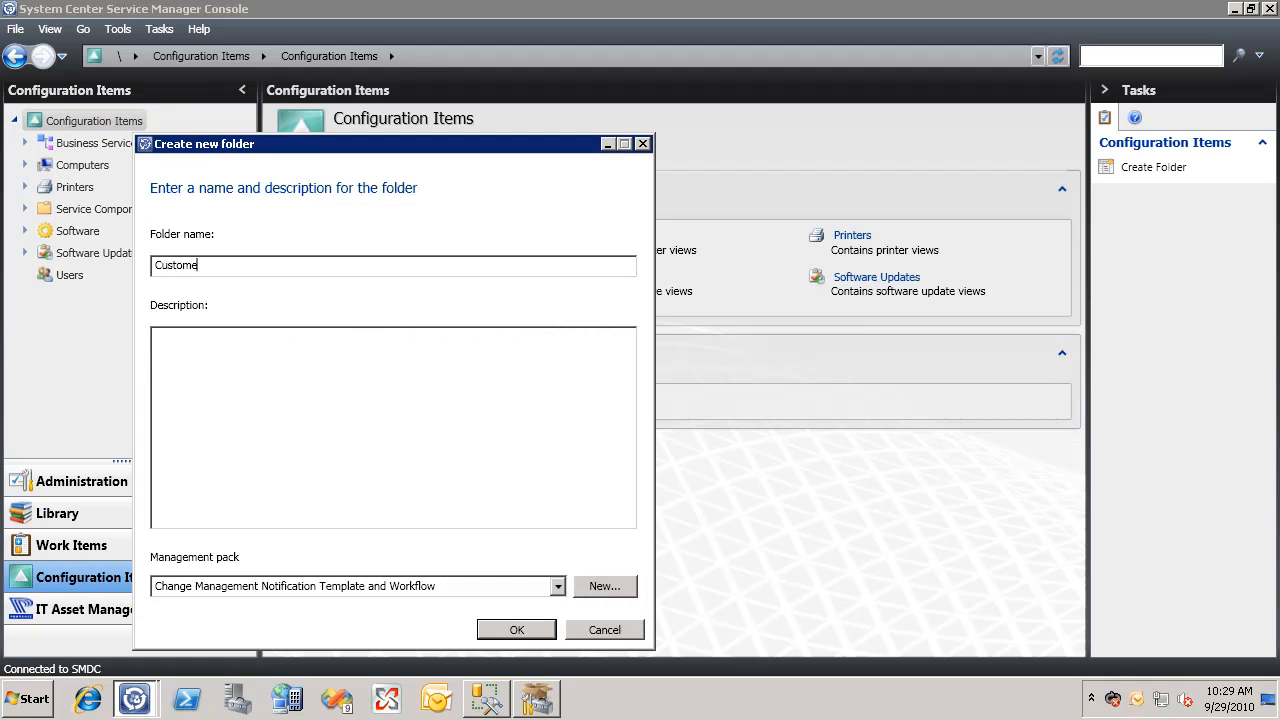
key("BackSpace")
key("BackSpace")
type("Infrom")
left_click(246, 596)
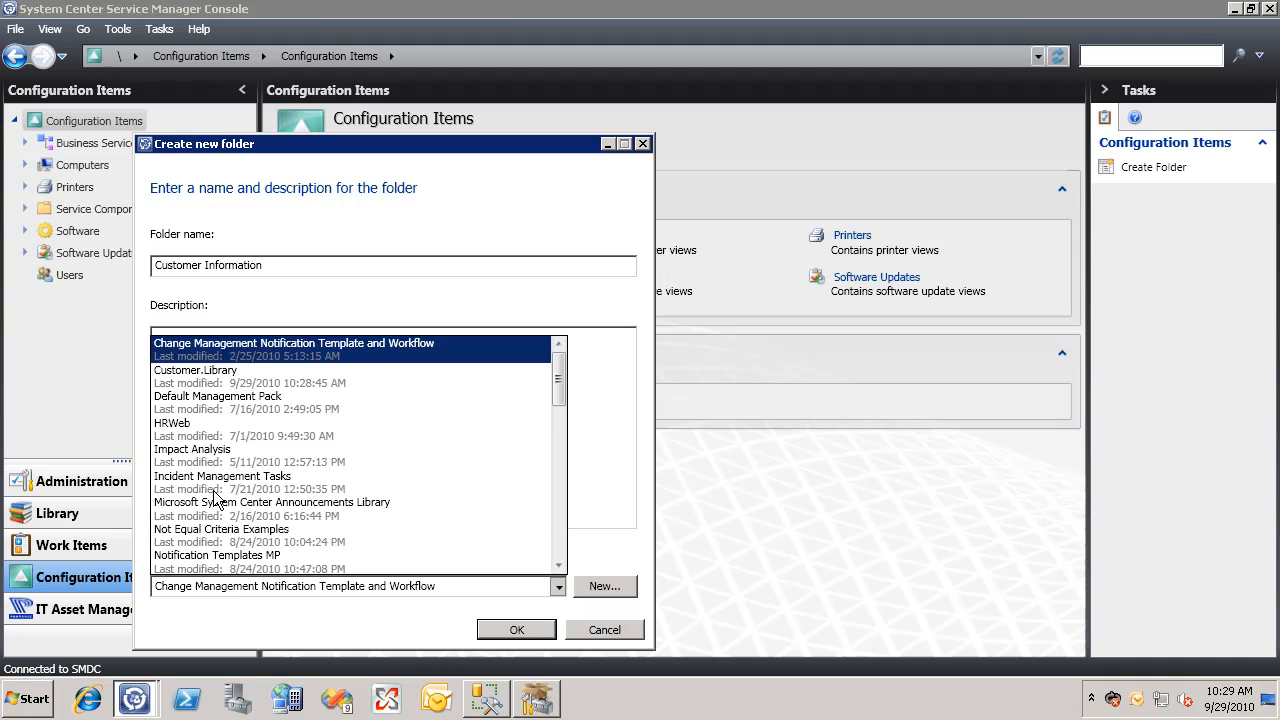
left_click(222, 377)
left_click(506, 637)
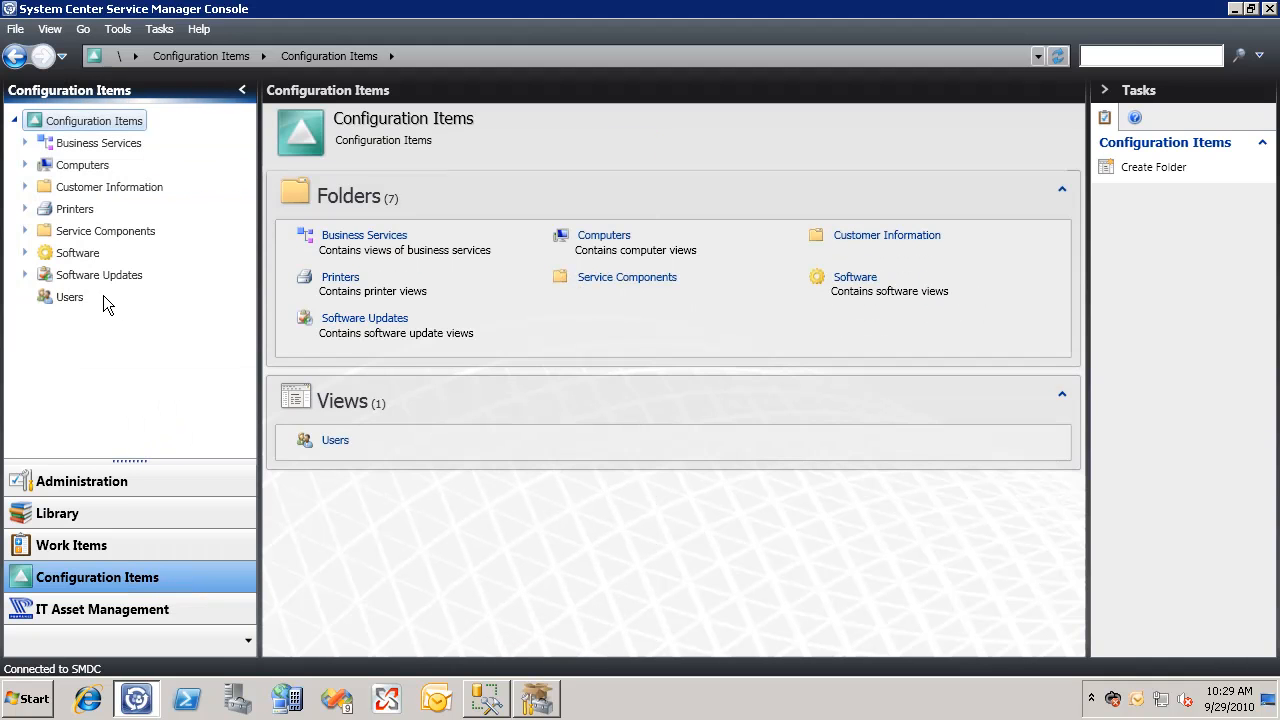
Step: Start a new view in the Customer Information folder and name it "Customers"
left_click(52, 190)
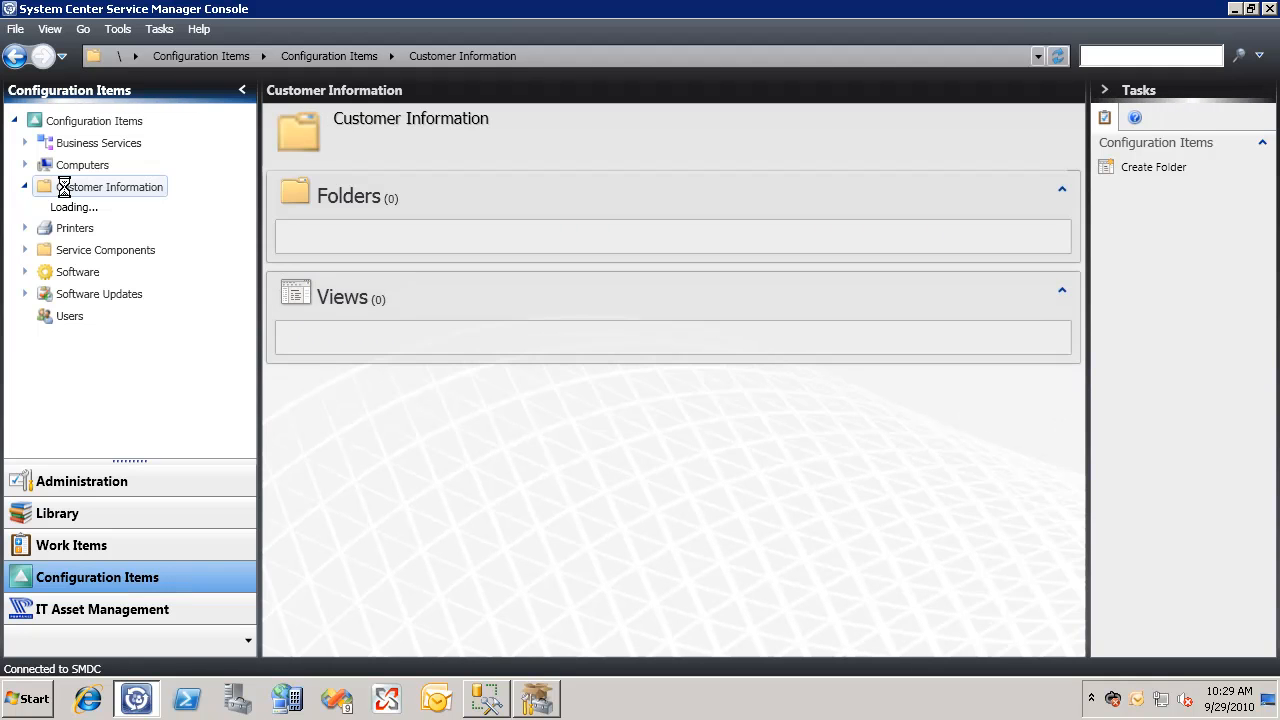
right_click(64, 188)
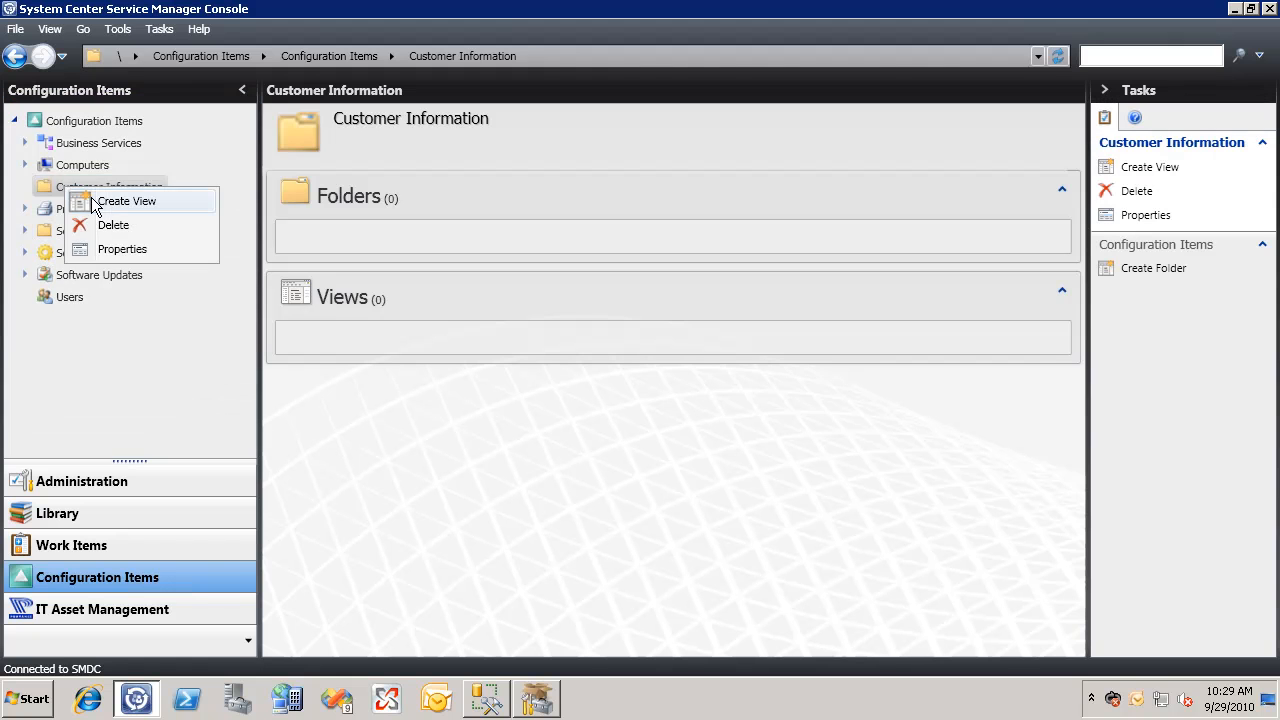
left_click(91, 199)
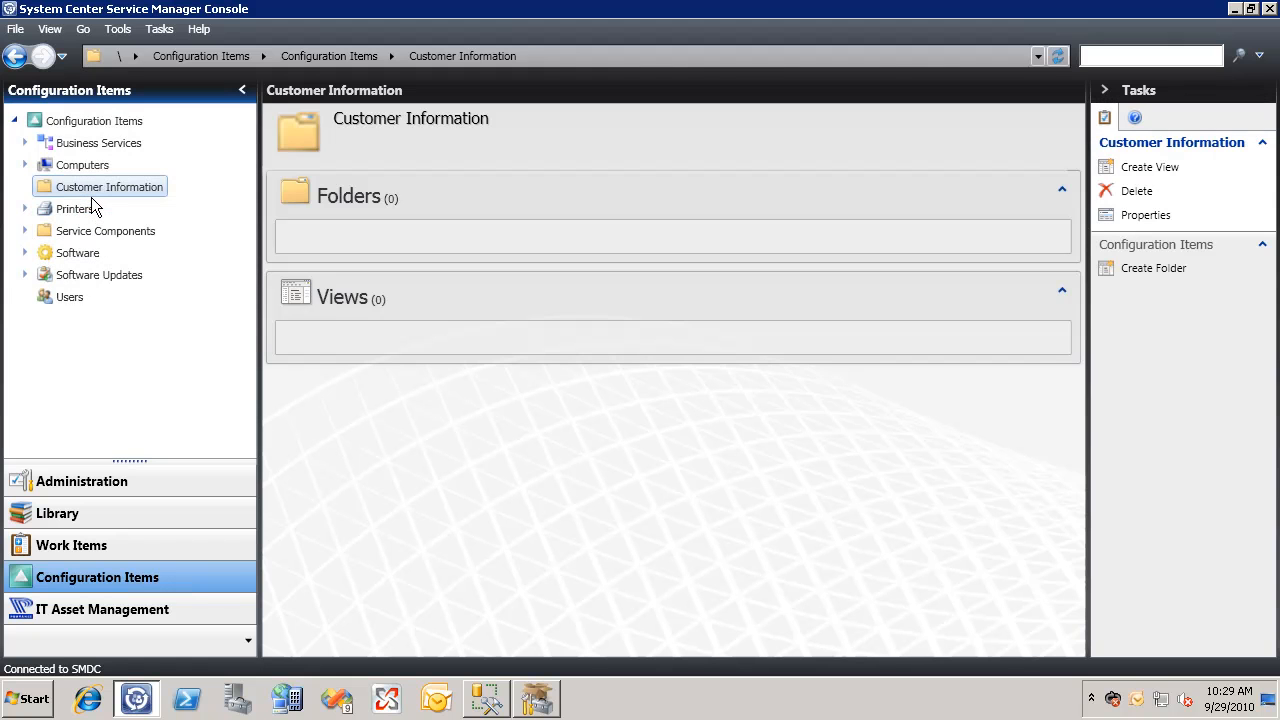
left_click(206, 197)
type("Customers")
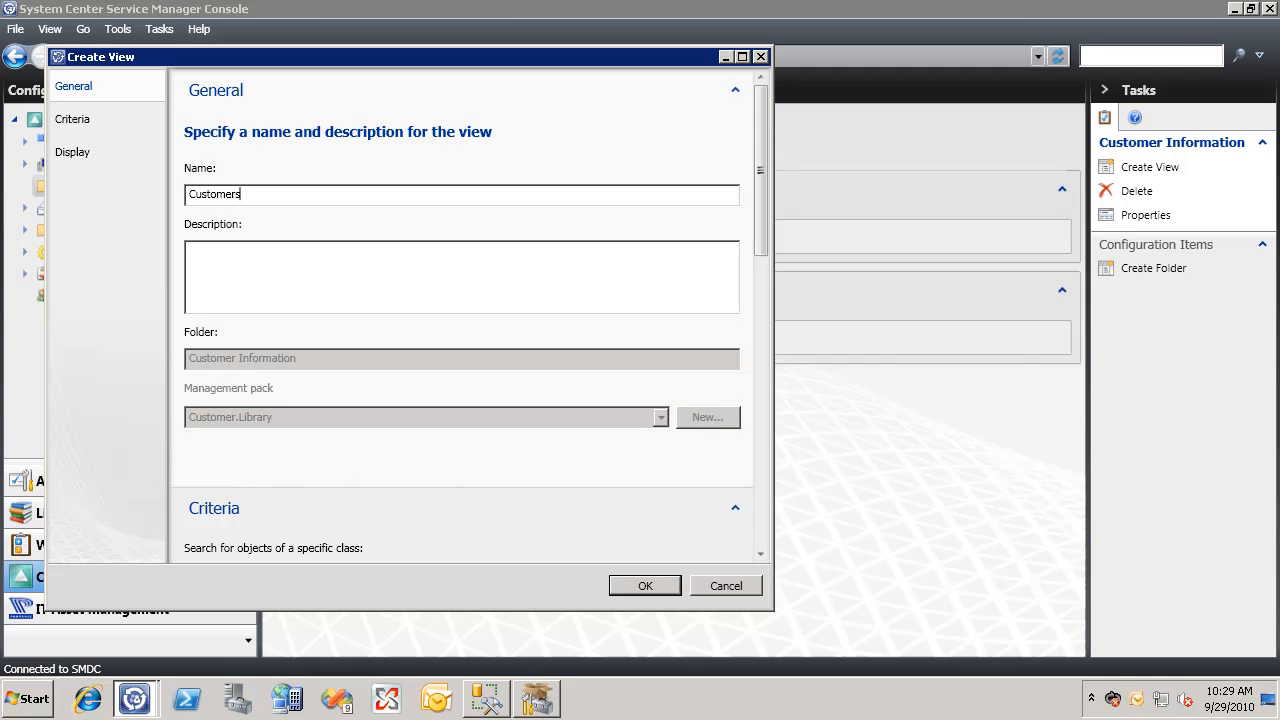
Step: Set the view's criteria to the Customer class from Customer.Library, filtering all basic classes by "Customer"
left_click(92, 122)
left_click(685, 163)
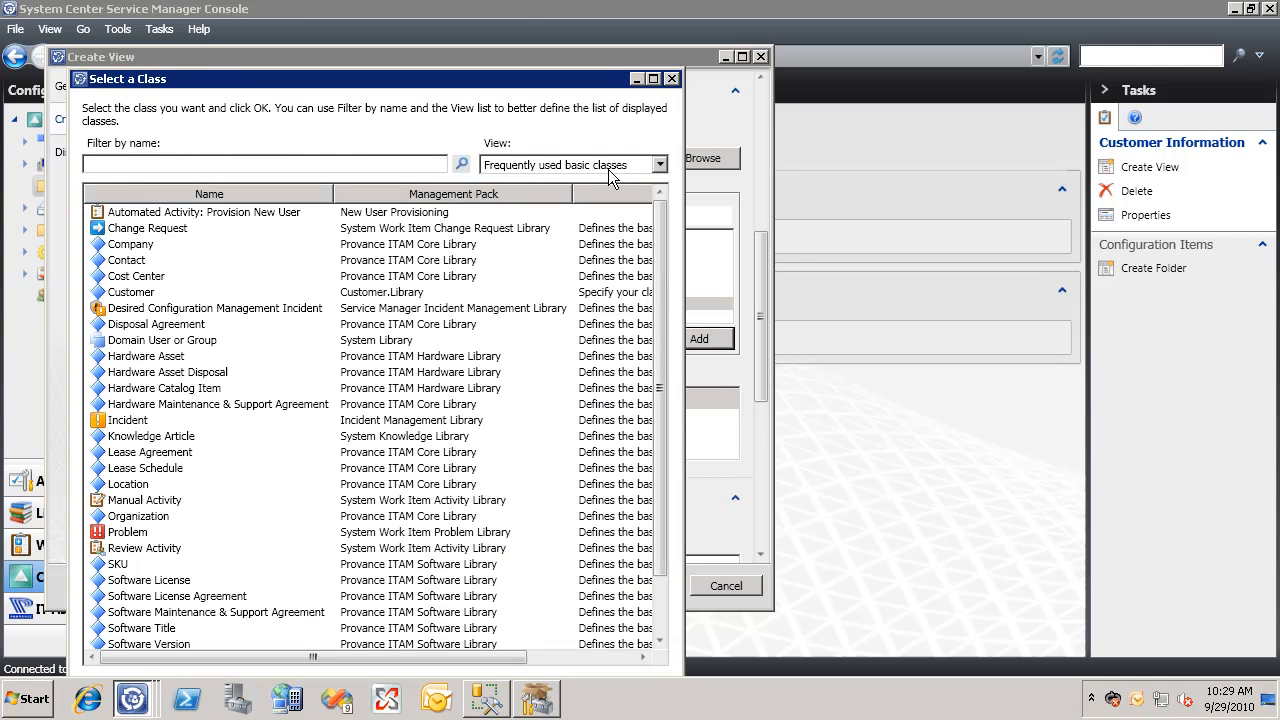
left_click(660, 164)
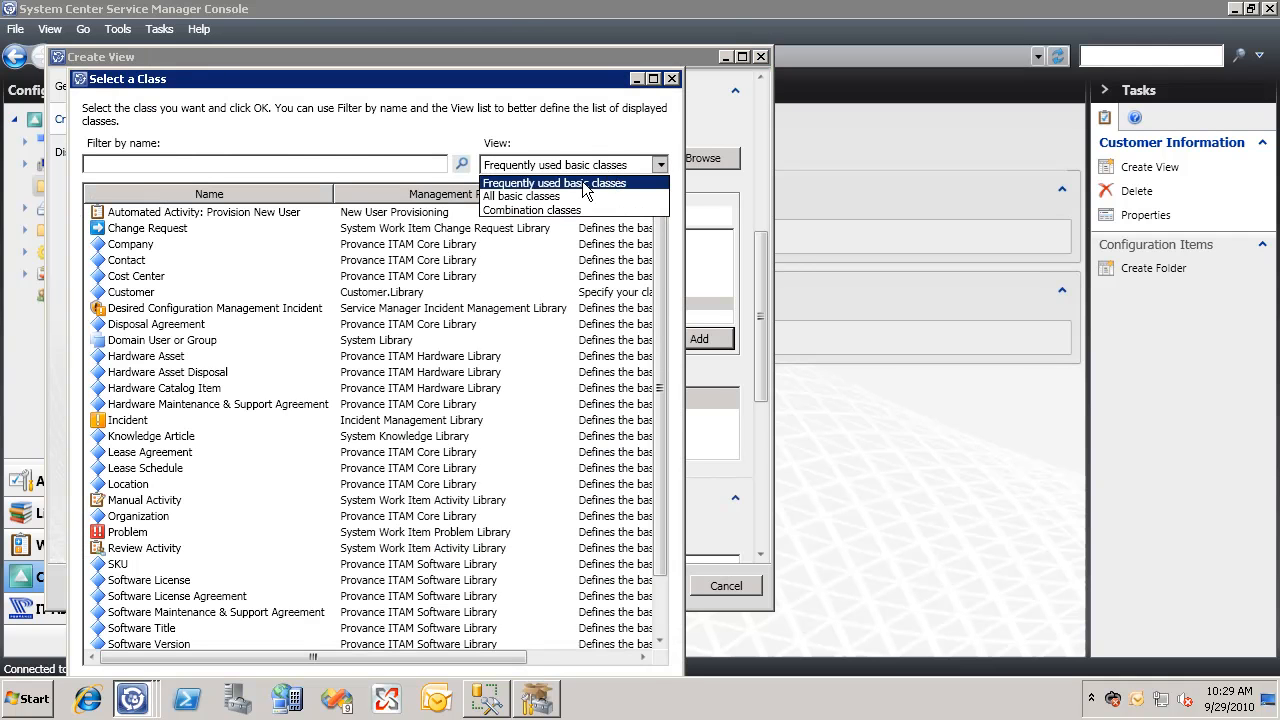
left_click(578, 199)
left_click(369, 165)
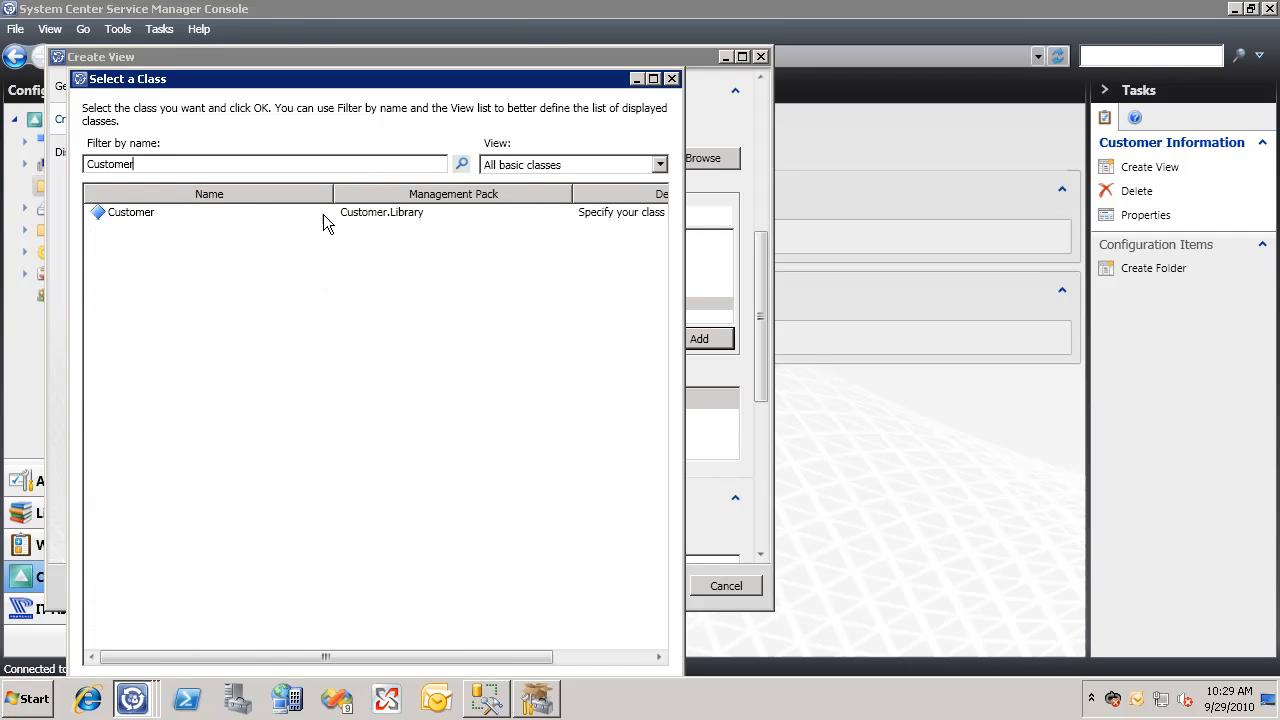
double_click(322, 213)
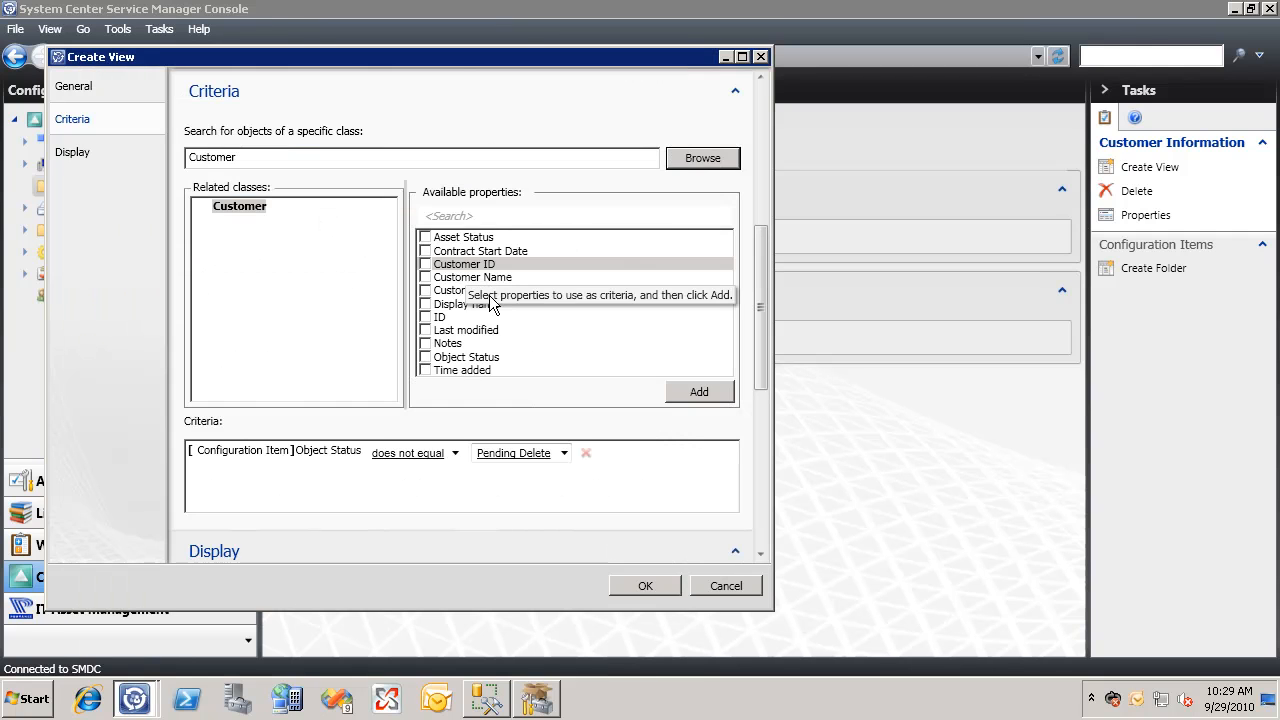
Step: Display Contract Start Date, Customer ID, Customer Name and Customer Type columns instead of Display Name, and save the view
left_click(755, 494)
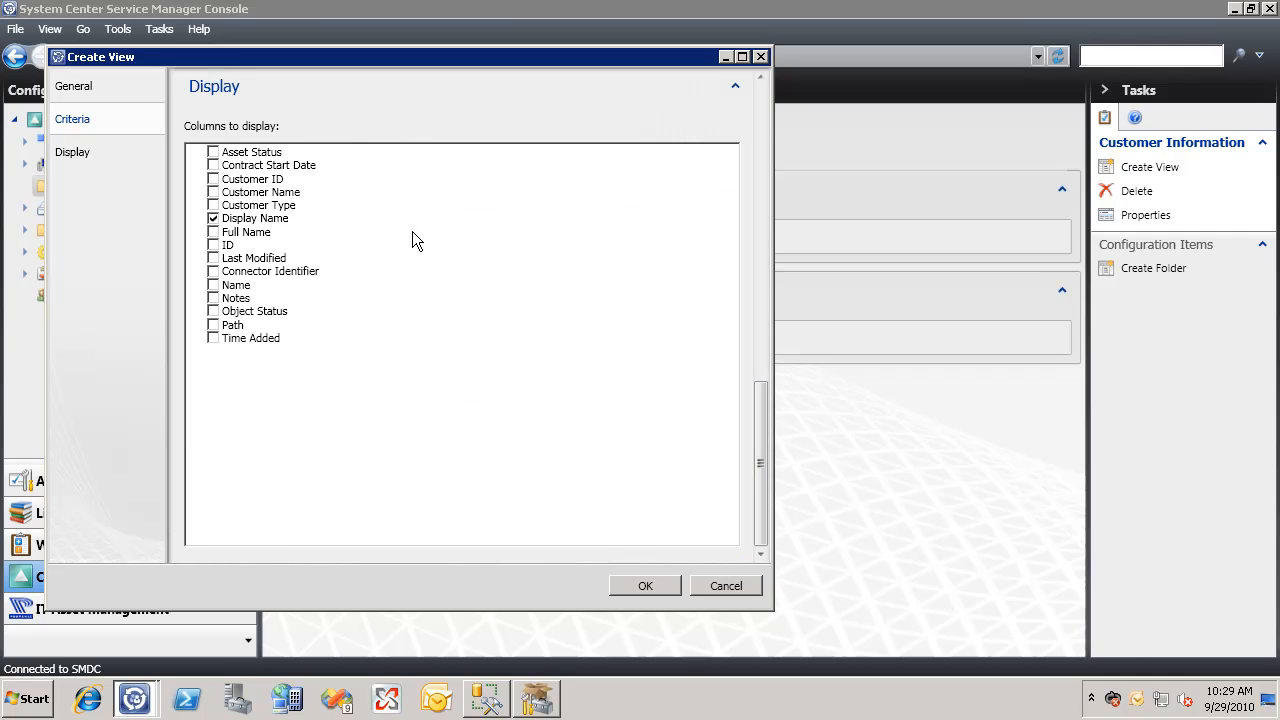
left_click(214, 218)
left_click(213, 179)
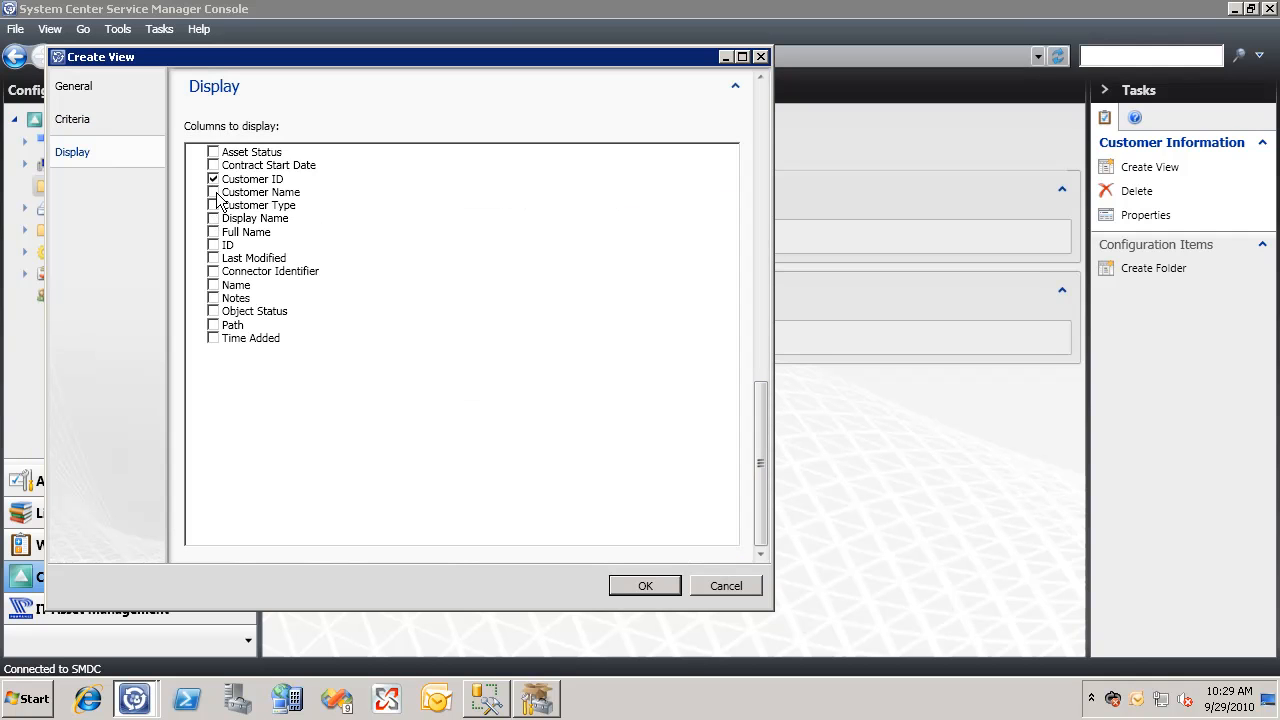
left_click(213, 205)
left_click(213, 165)
left_click(643, 584)
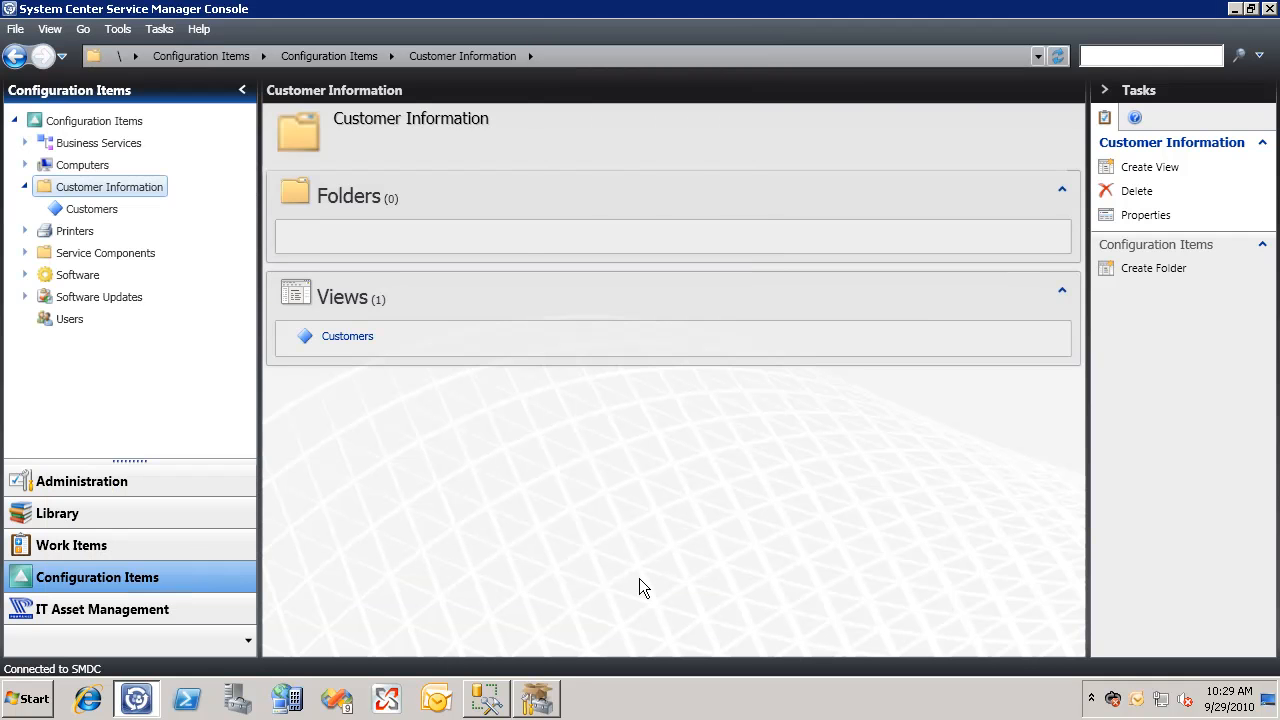
Step: Create a customer from the Customers view with name "Acme", type Gold and contract start date 9/25/2010, and save it
left_click(86, 209)
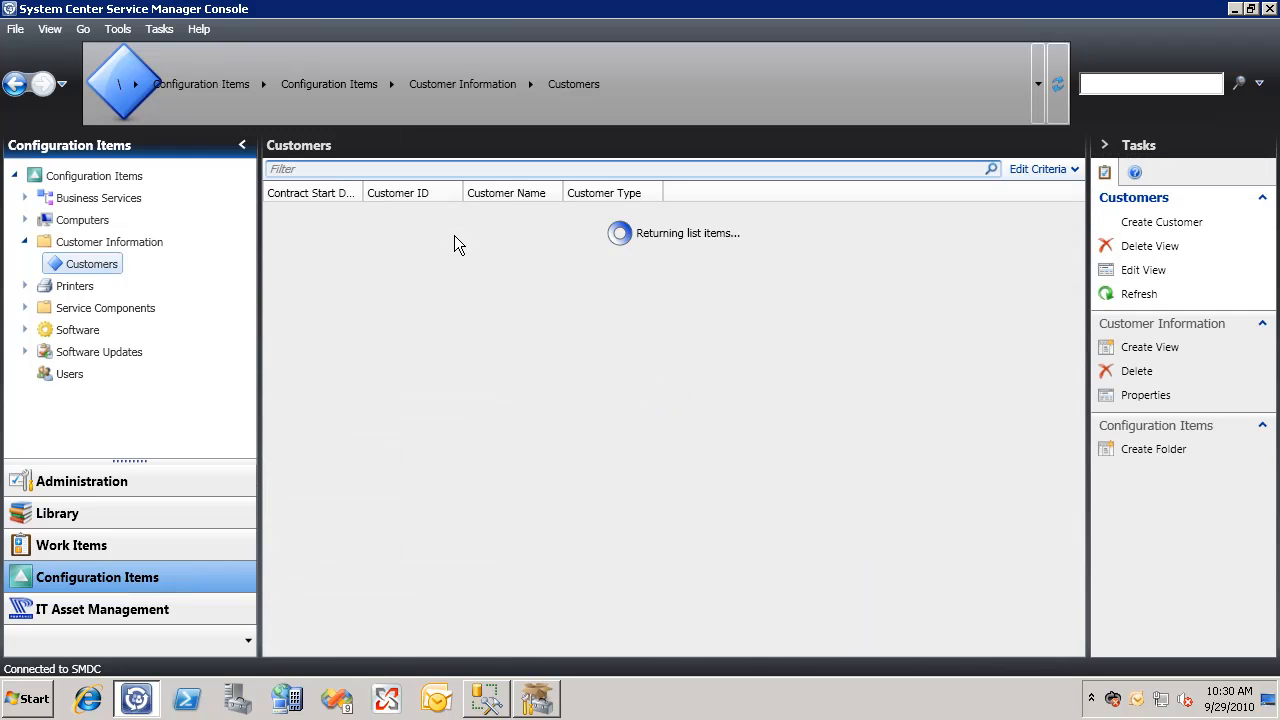
left_click(1125, 224)
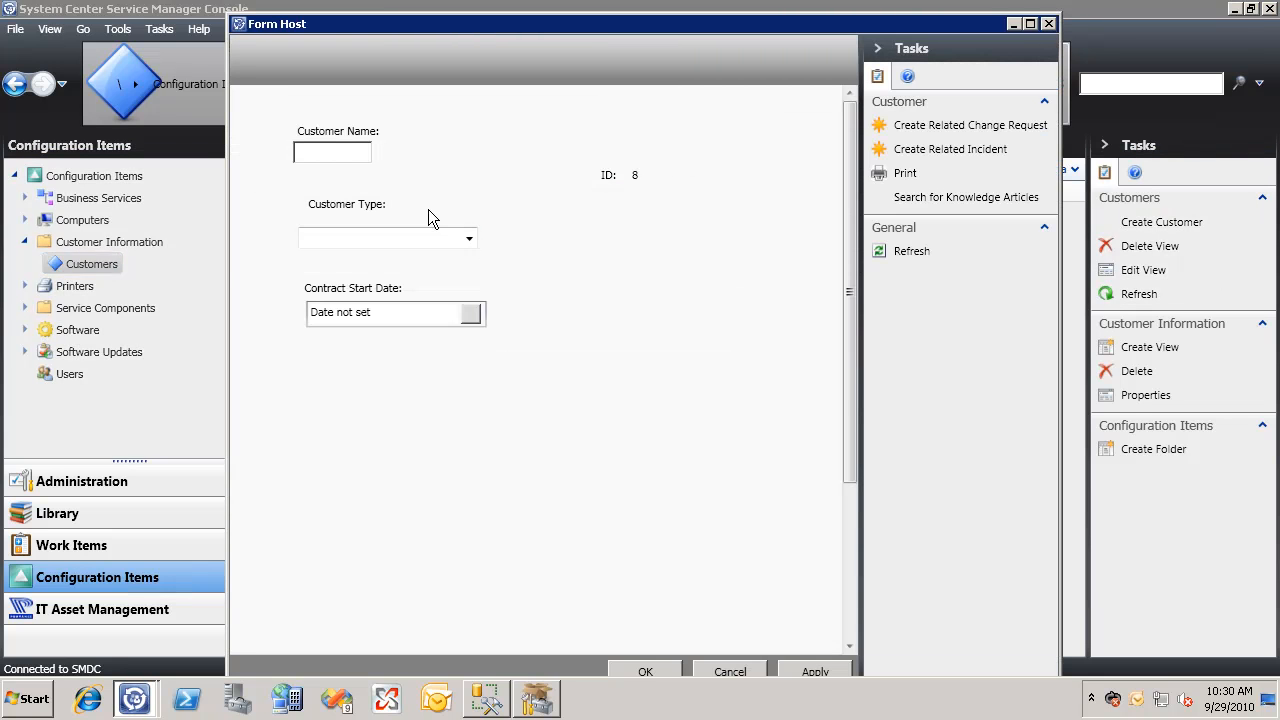
left_click(353, 156)
type("Acme")
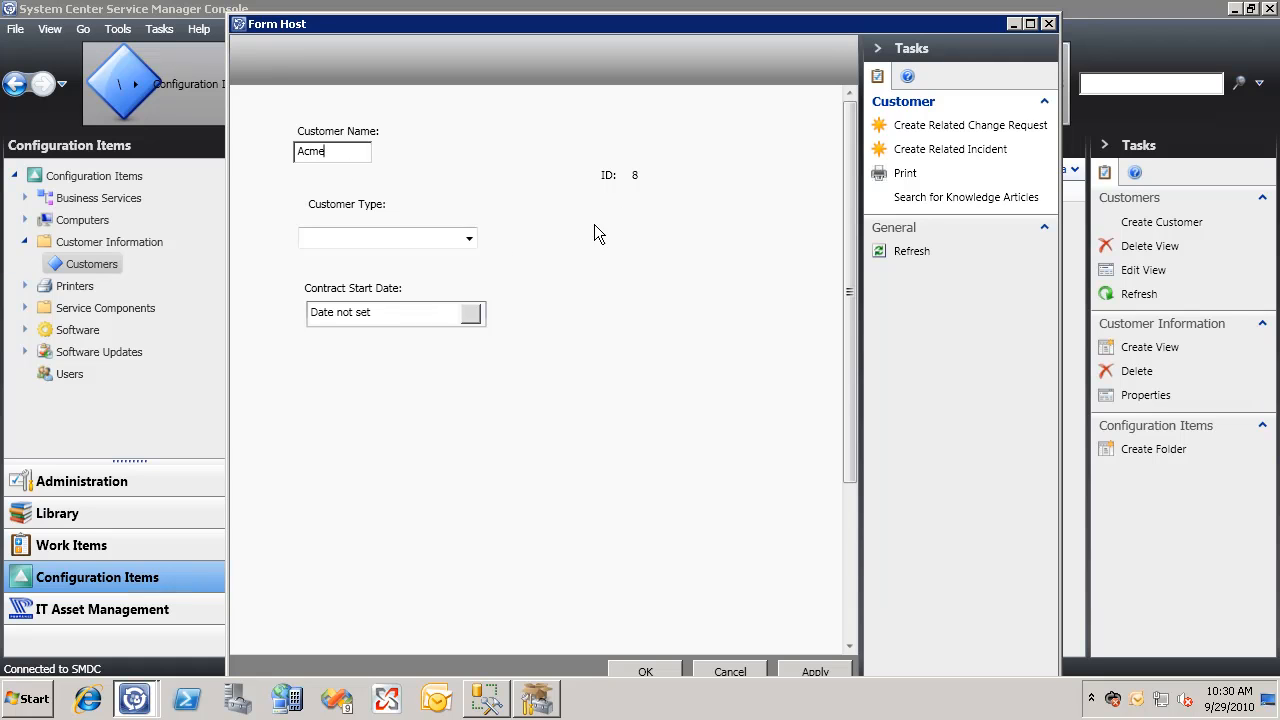
left_click(470, 247)
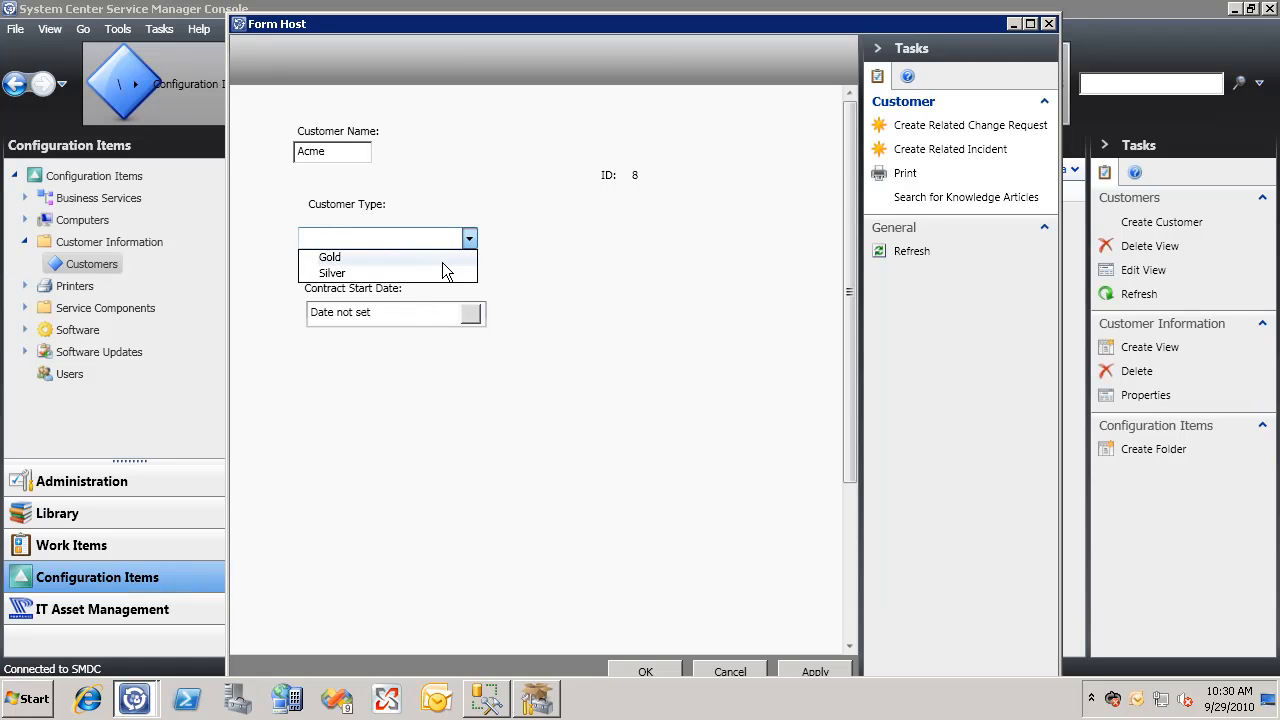
left_click(442, 261)
left_click(470, 314)
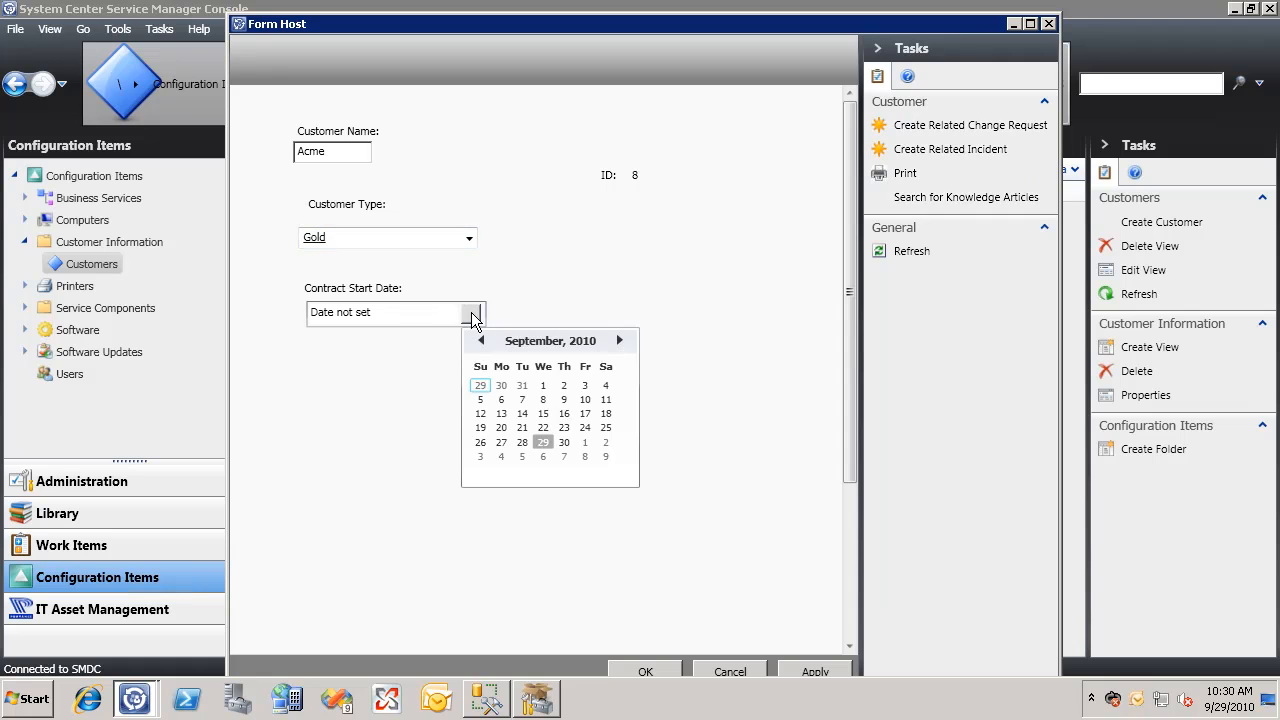
left_click(603, 437)
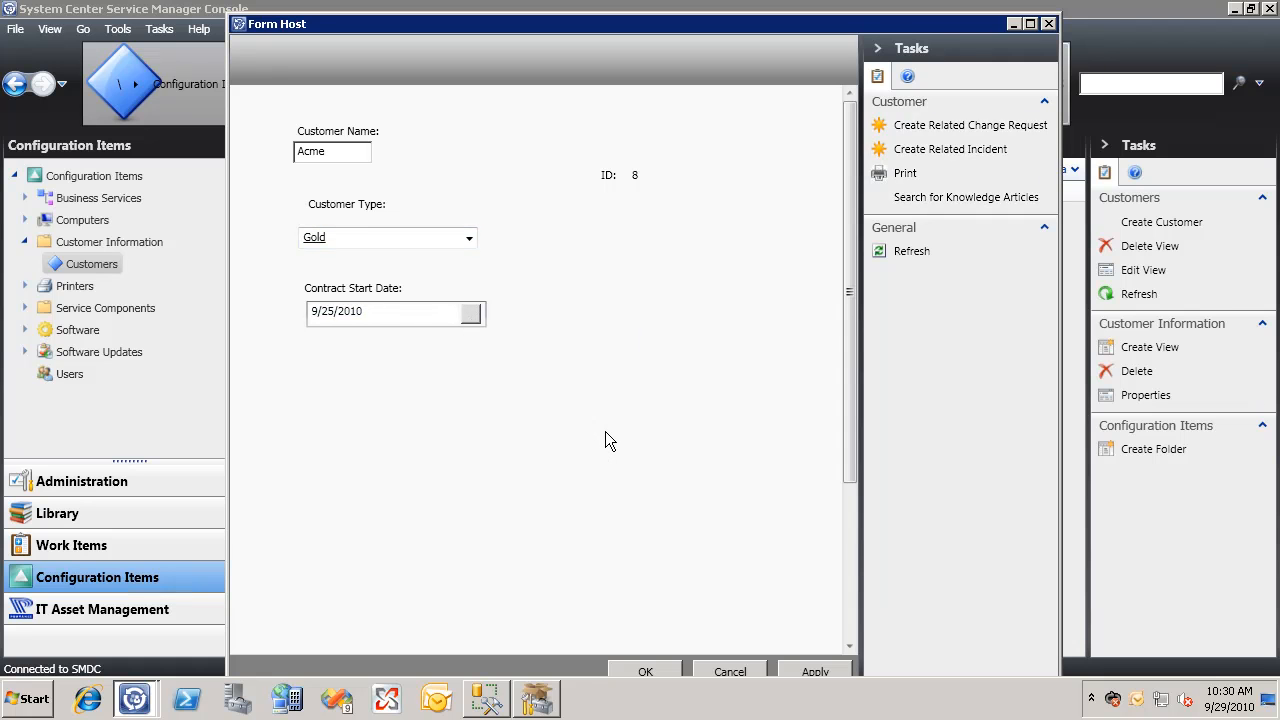
left_click(645, 671)
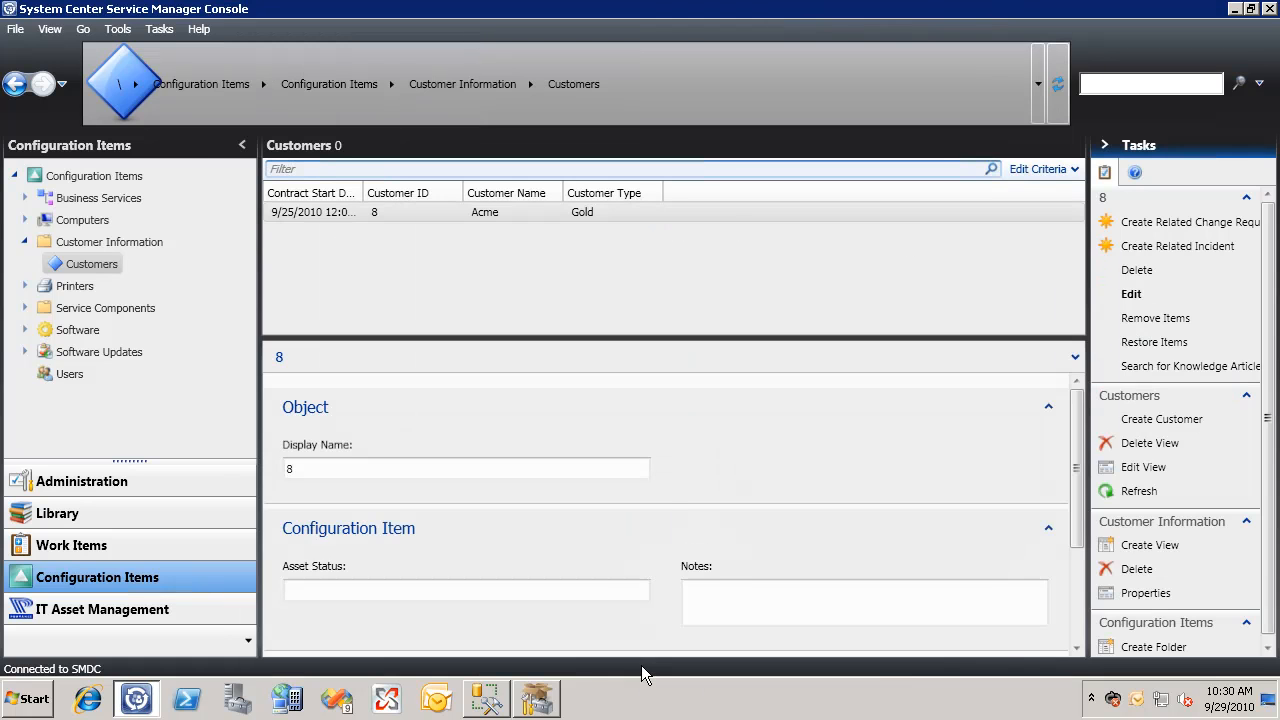